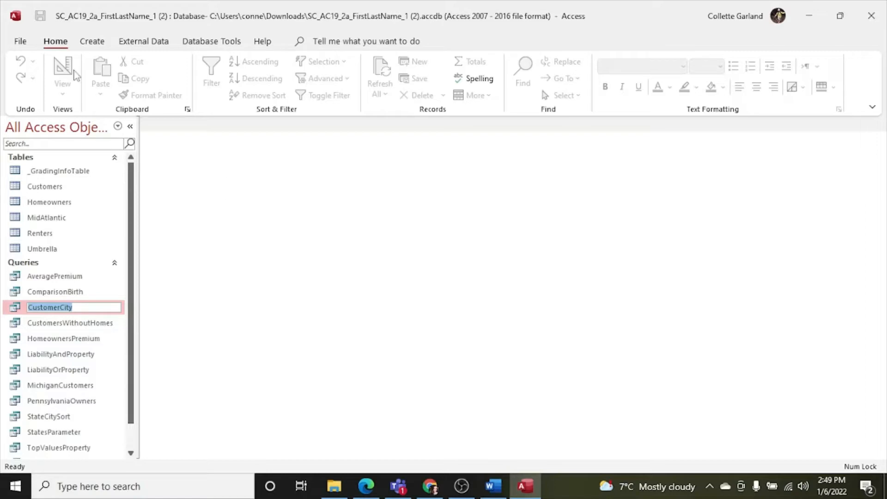
# Save a copy of the database in Documents as SC_AC19_2a_FirstLastName_2.accdb, replacing the existing file of that name
pyautogui.click(22, 41)
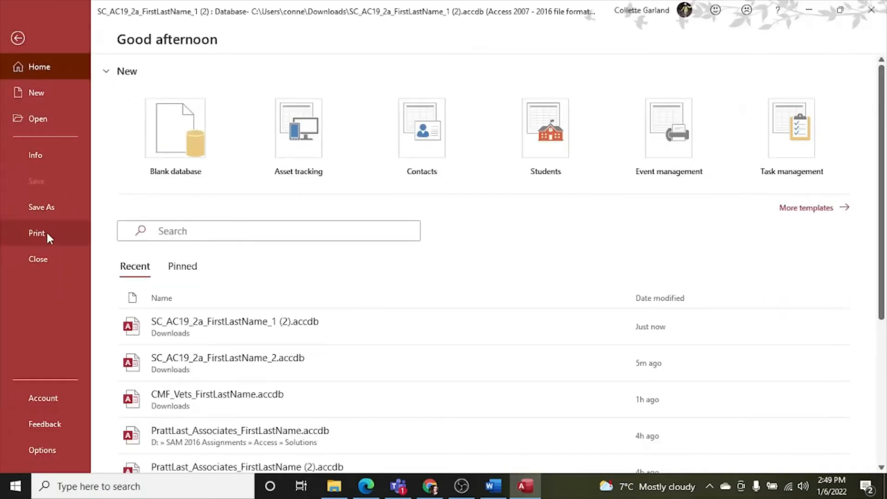
pyautogui.click(46, 209)
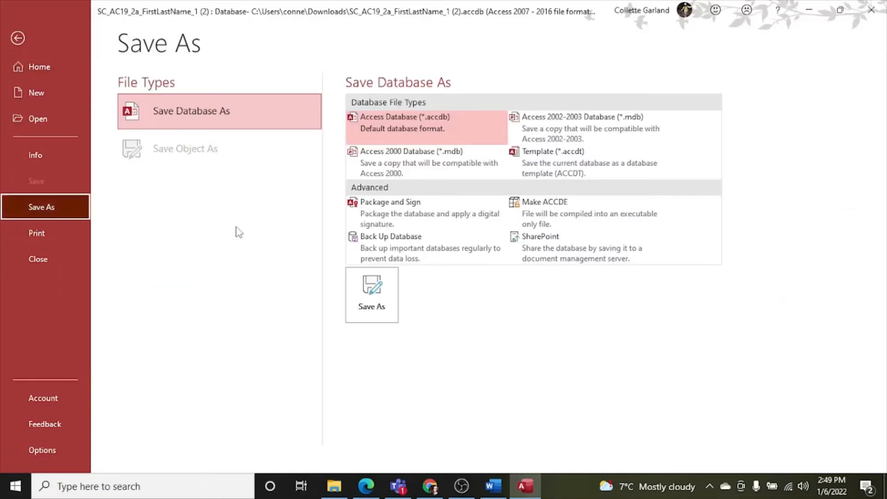
pyautogui.click(376, 305)
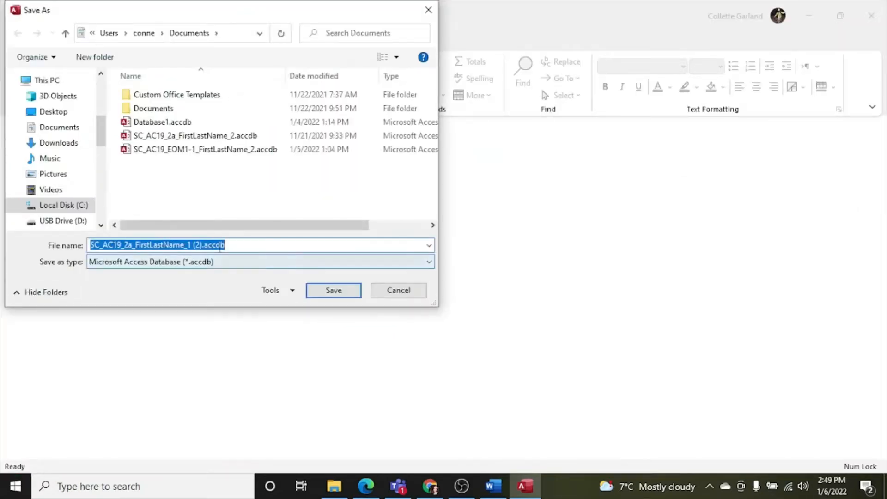
pyautogui.click(204, 243)
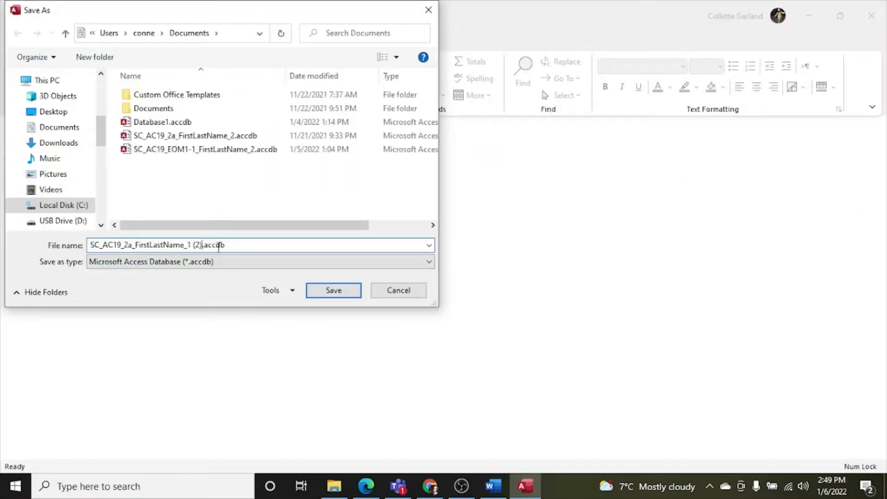
pyautogui.press('BackSpace')
pyautogui.press('BackSpace')
pyautogui.press('BackSpace')
pyautogui.press('BackSpace')
pyautogui.press('BackSpace')
pyautogui.write('2')
pyautogui.click(337, 296)
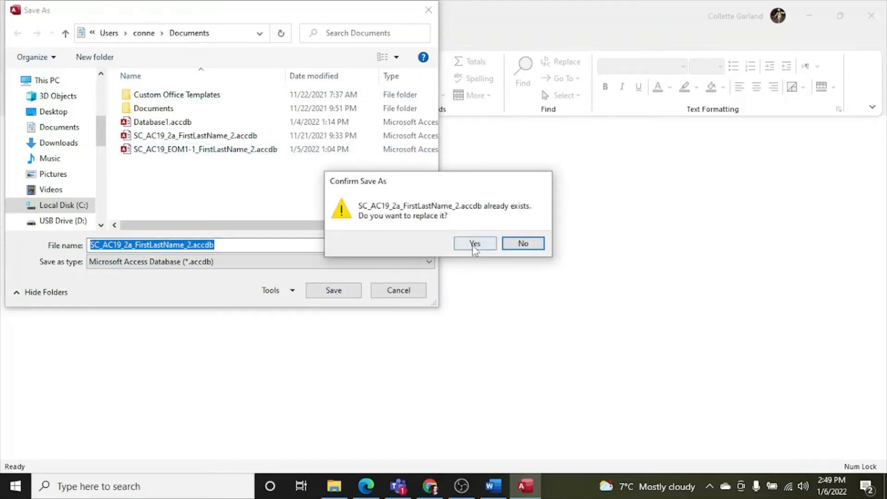
pyautogui.click(475, 244)
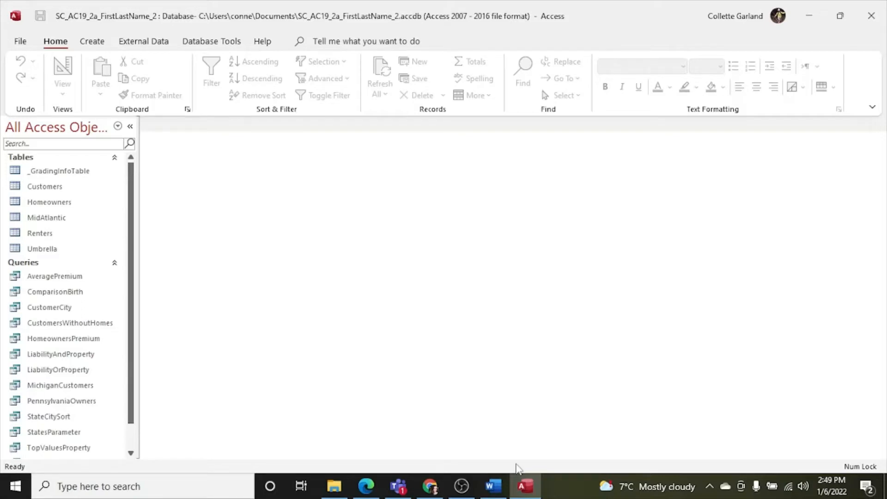
# Switch to the Word instructions, go to the Project Steps section and arrange the document side by side with the Access database
pyautogui.click(503, 484)
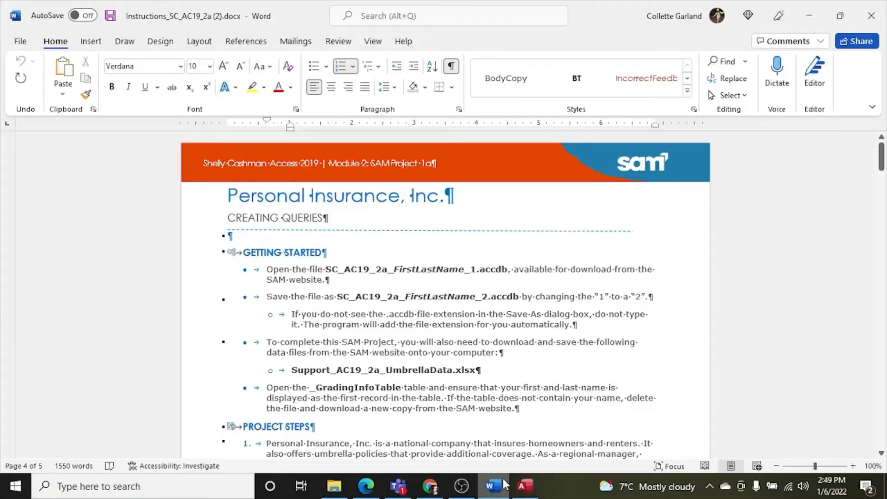
pyautogui.moveTo(523, 487)
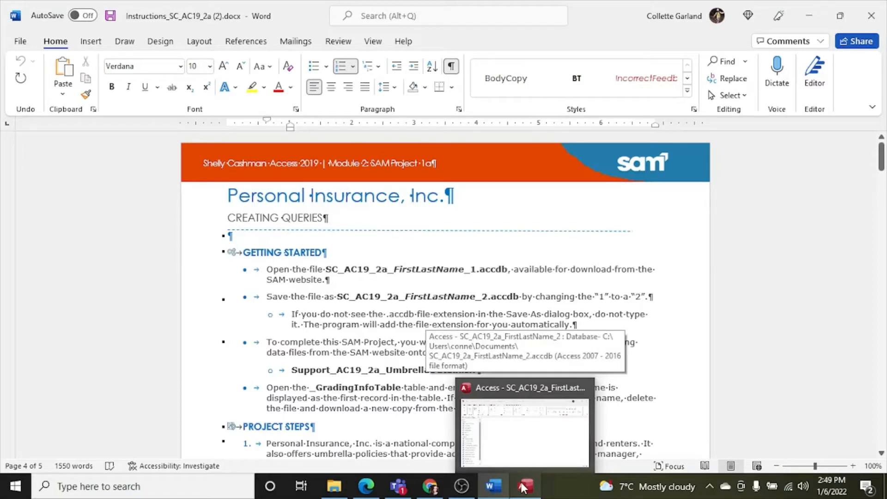
pyautogui.scroll(-3, 439, 315)
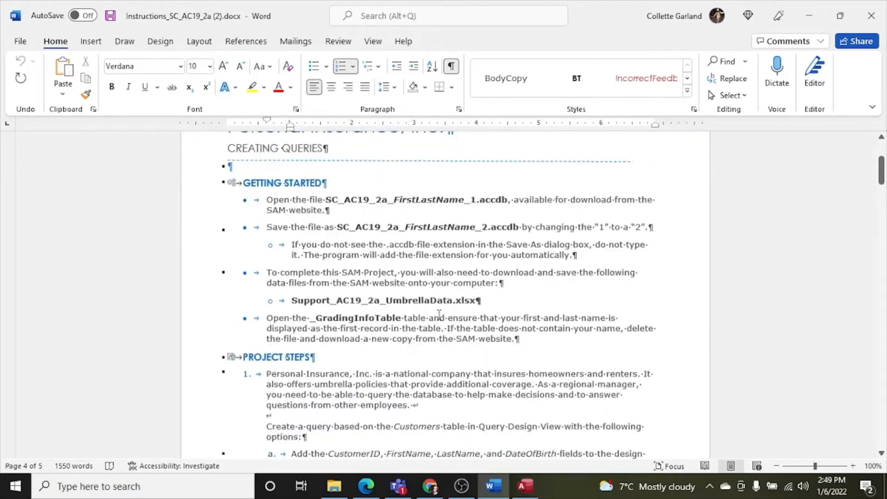
pyautogui.scroll(-1, 438, 315)
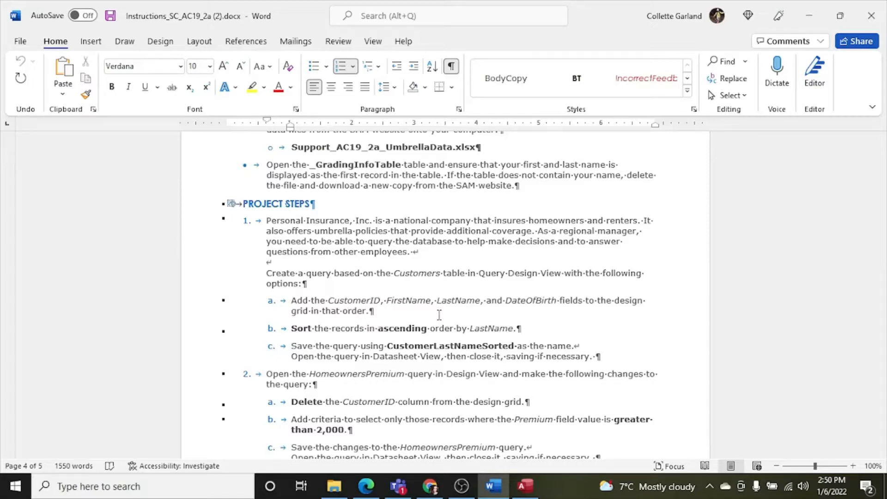
pyautogui.moveTo(594, 19); pyautogui.dragTo(885, 139)
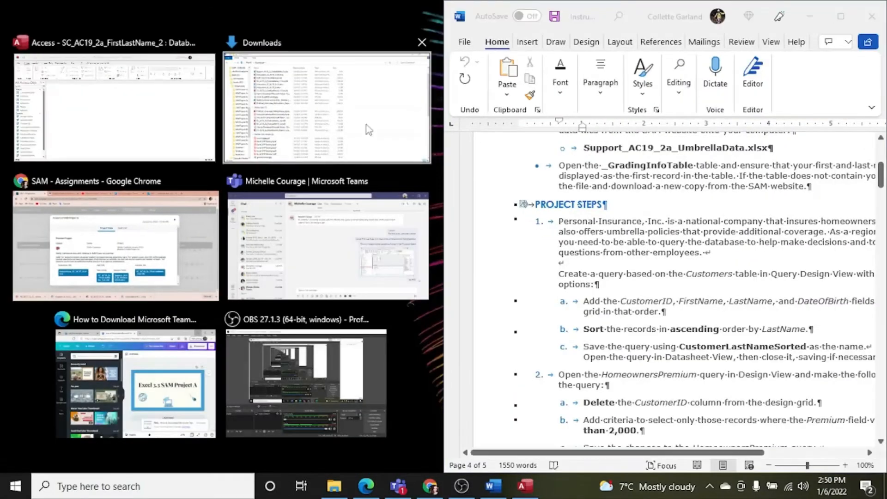
pyautogui.click(164, 123)
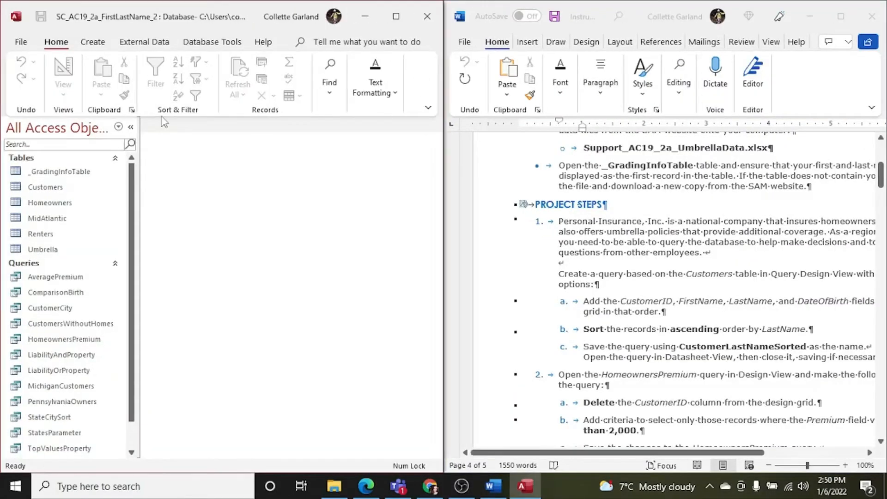
# Create a new query in Design View and add the Customers table, closing the Property Sheet and Add Tables panes
pyautogui.click(67, 189)
pyautogui.click(92, 42)
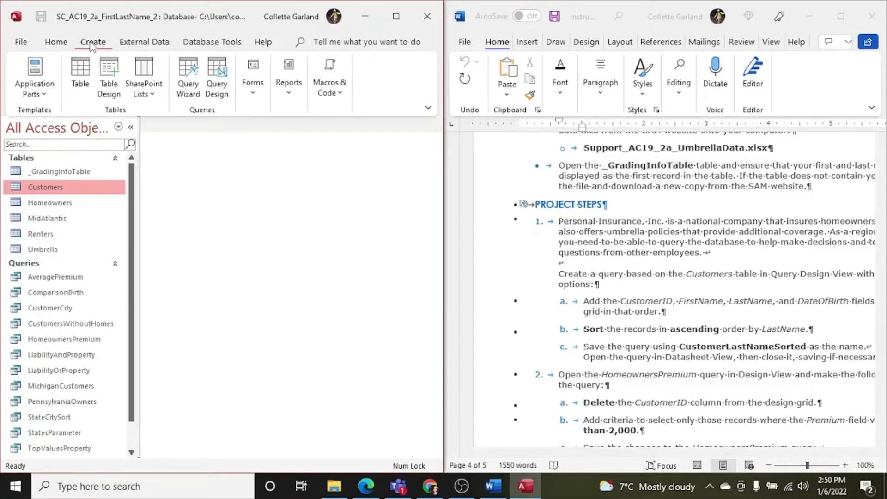
pyautogui.click(215, 84)
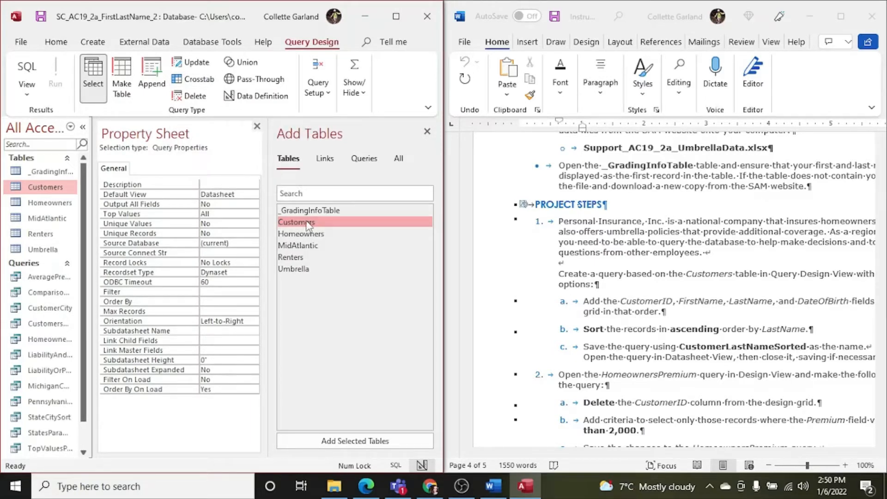
pyautogui.click(256, 126)
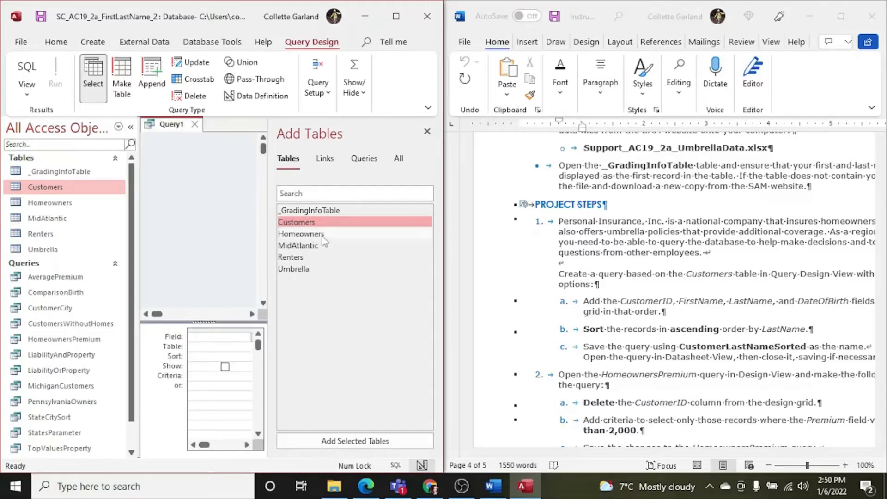
pyautogui.doubleClick(306, 224)
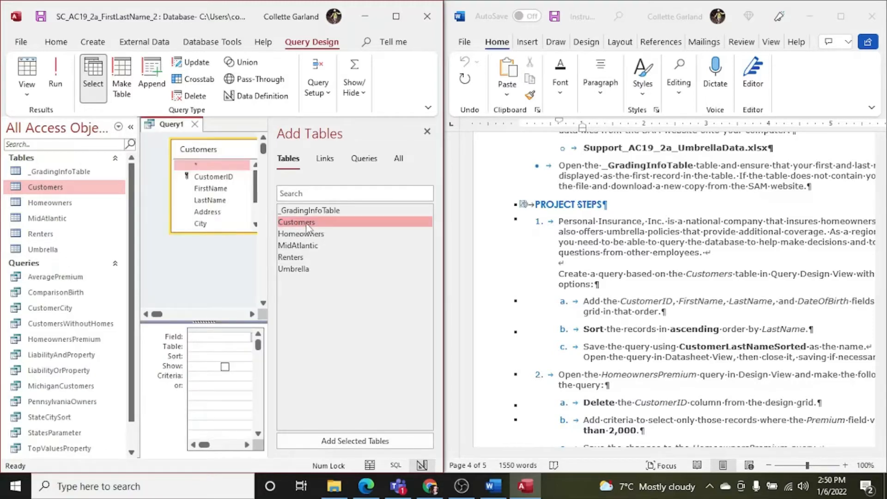
pyautogui.click(427, 132)
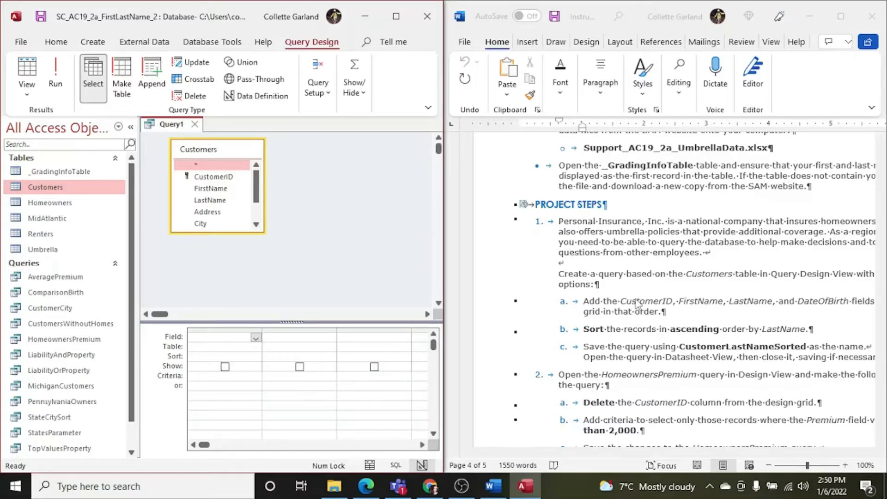
# Add the CustomerID, FirstName, LastName and DateOfBirth fields from the Customers table to the query design grid, in that order
pyautogui.doubleClick(229, 177)
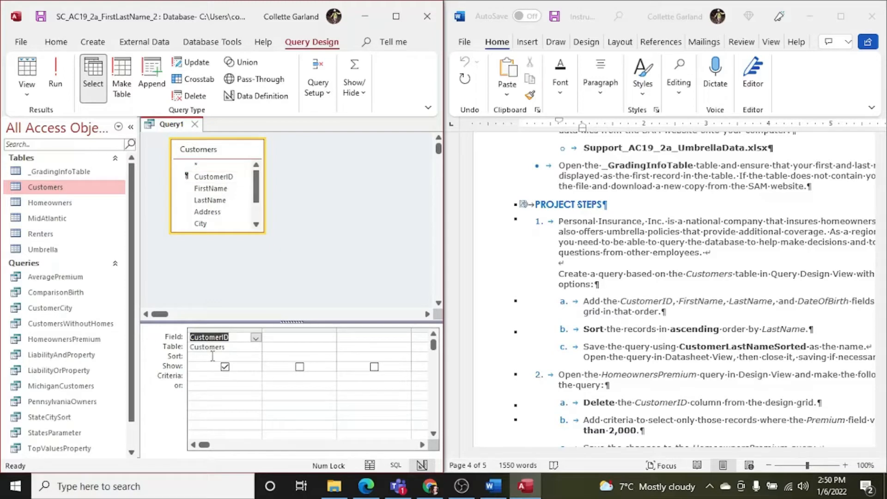
pyautogui.doubleClick(211, 189)
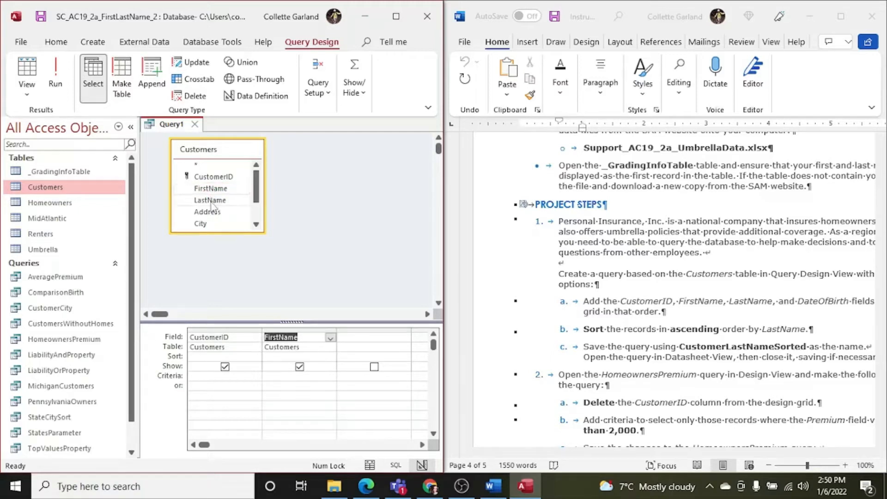
pyautogui.doubleClick(211, 201)
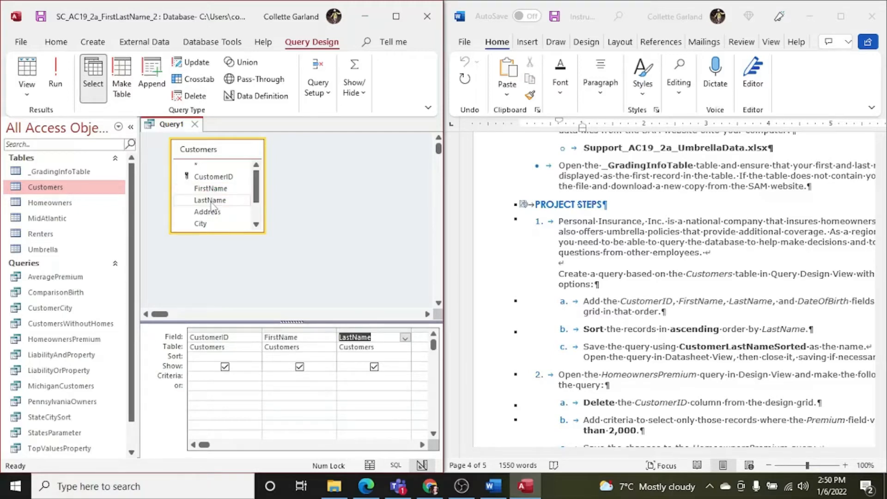
pyautogui.moveTo(254, 188); pyautogui.dragTo(256, 207)
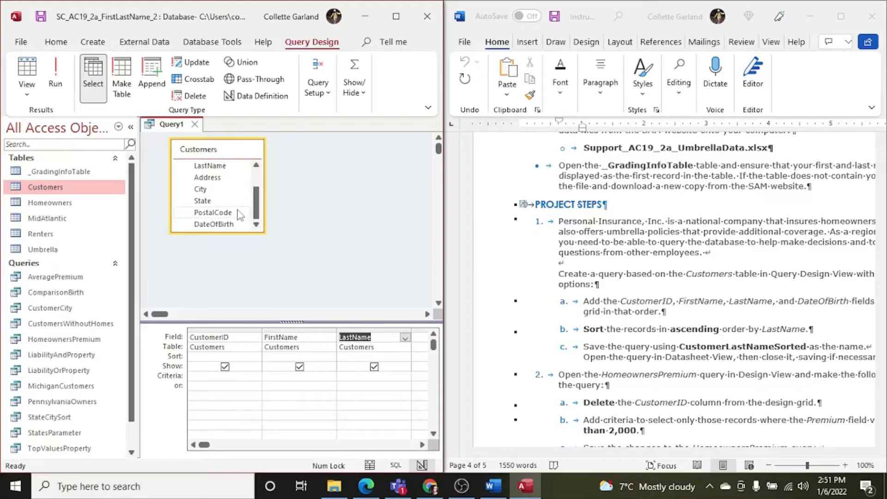
pyautogui.doubleClick(222, 225)
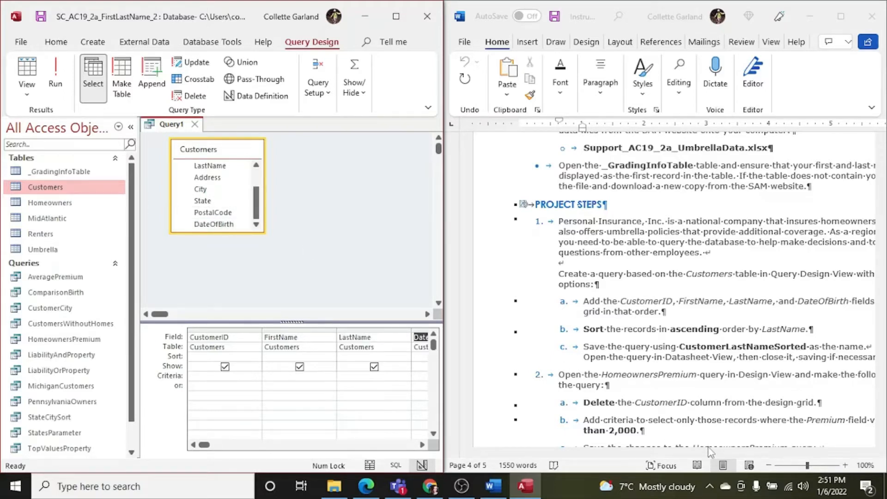
# Examine the full line width of the query instructions under Project Steps in the Word document
pyautogui.press('Tab')
pyautogui.hscroll(3, 710, 452)
pyautogui.click(735, 412)
pyautogui.hscroll(5, 735, 409)
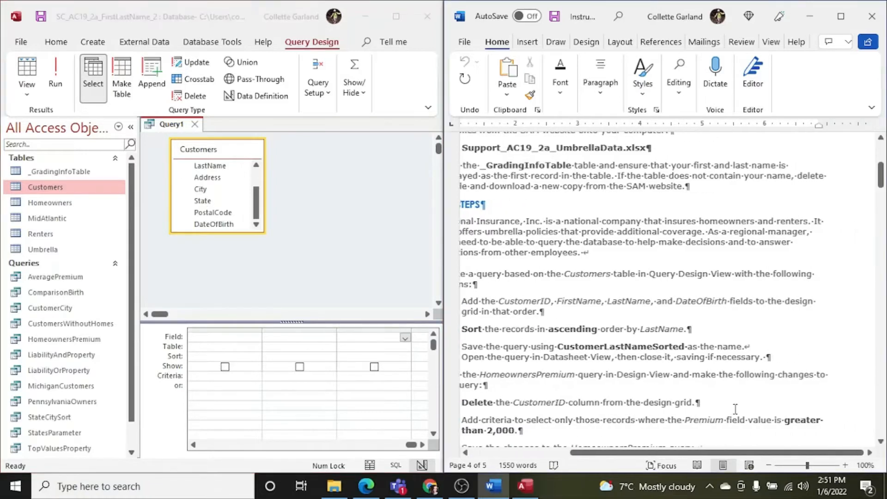
pyautogui.hscroll(-5, 734, 409)
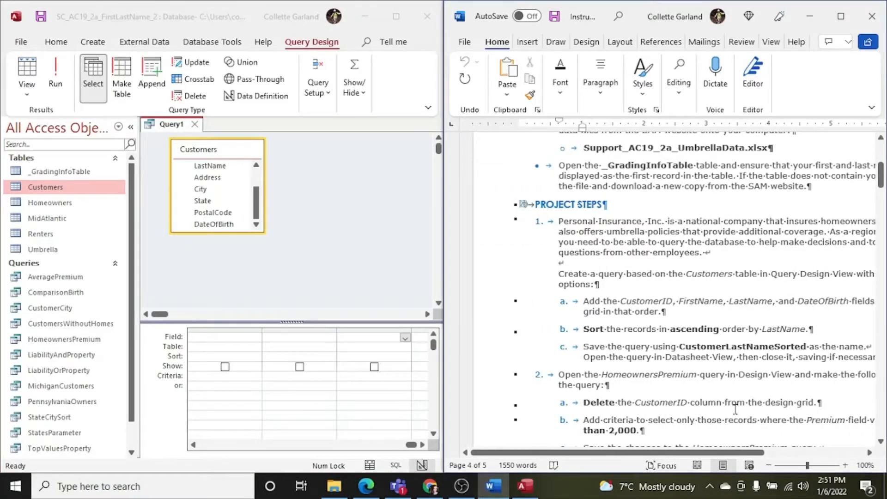
pyautogui.hscroll(2, 734, 409)
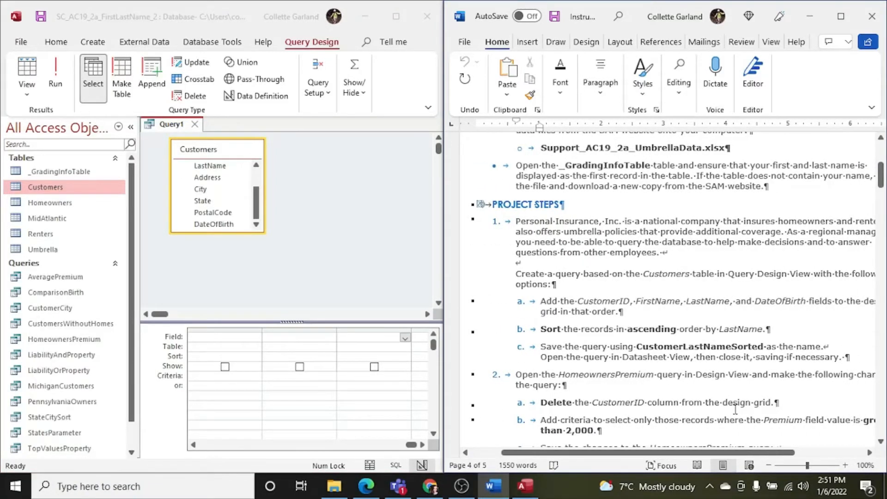
pyautogui.hscroll(2, 735, 409)
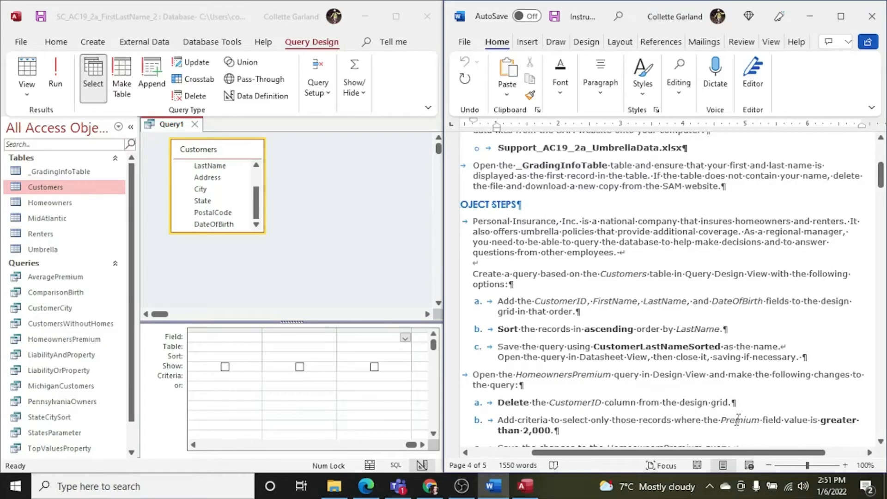
pyautogui.moveTo(732, 453); pyautogui.dragTo(720, 455)
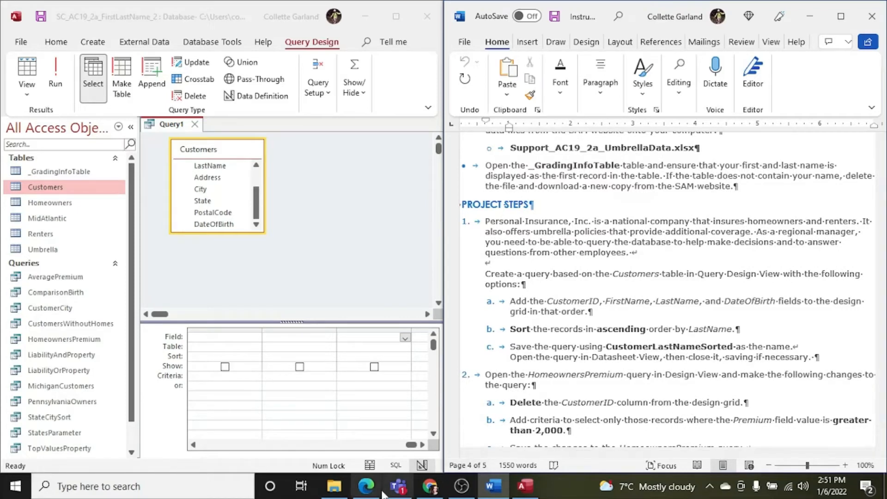
# Set the LastName field in the query design grid to sort in Ascending order
pyautogui.click(279, 445)
pyautogui.click(279, 445)
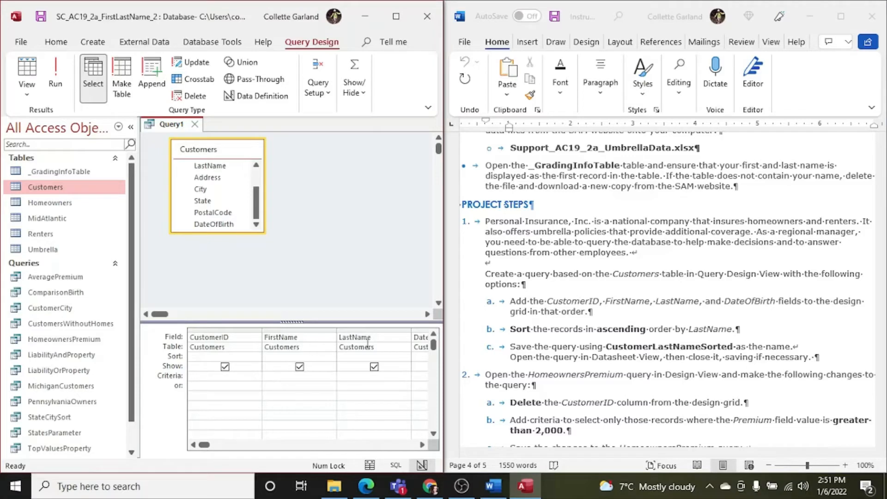
pyautogui.click(358, 356)
pyautogui.click(405, 357)
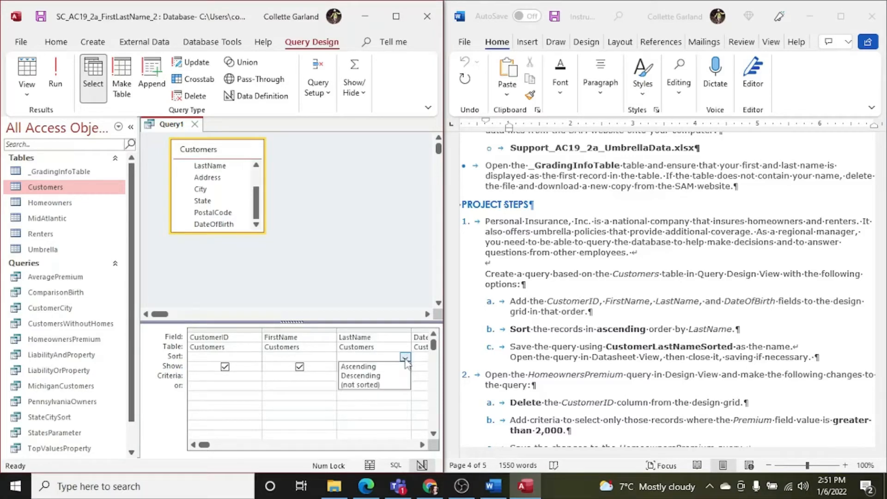
pyautogui.click(391, 367)
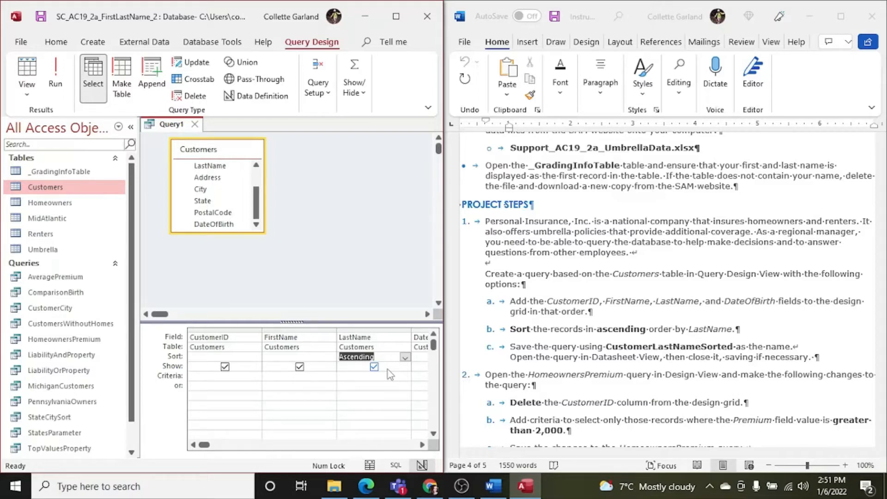
# Save the query as CustomerLastNameSorted and close it
pyautogui.rightClick(181, 131)
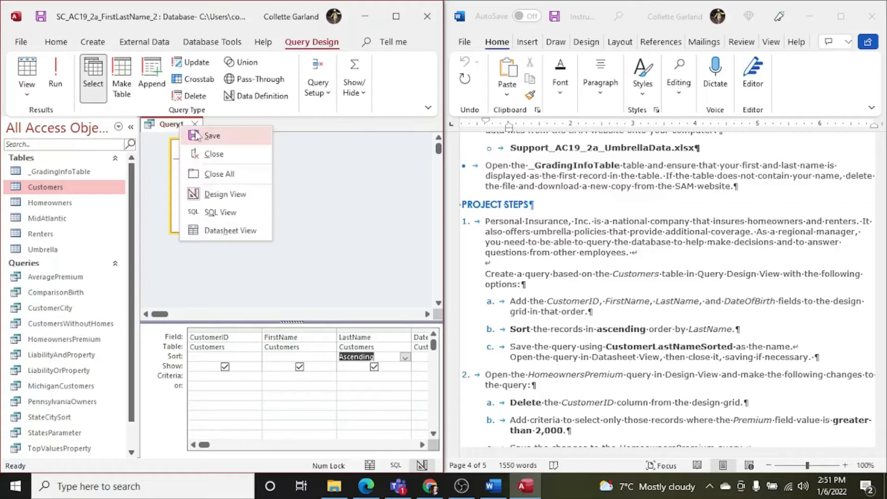
pyautogui.click(199, 134)
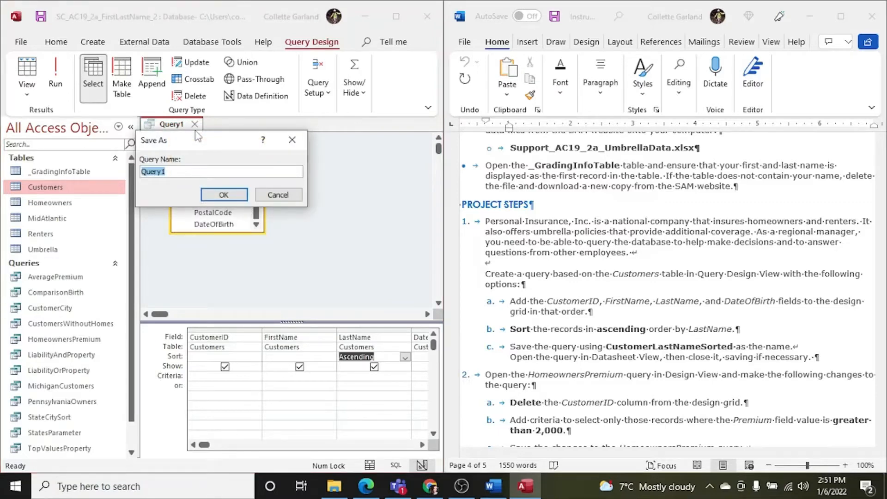
pyautogui.write('CustomerLastName')
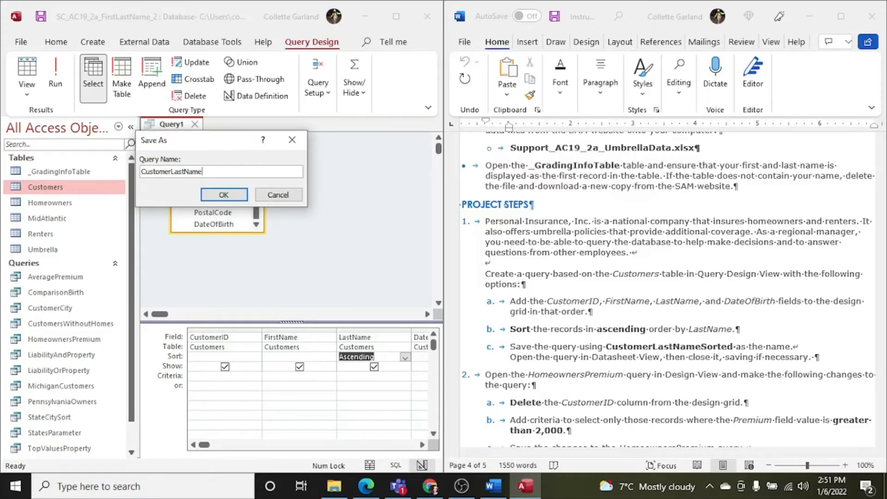
pyautogui.write('Sorted')
pyautogui.click(222, 195)
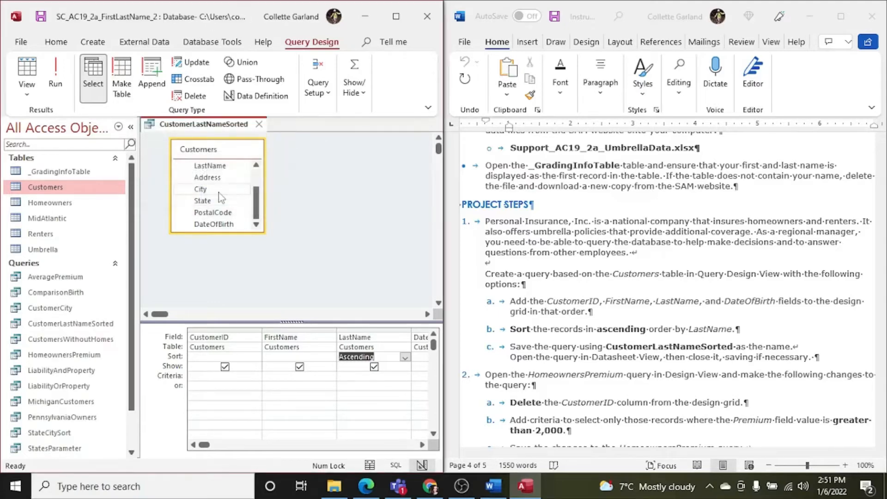
pyautogui.click(259, 124)
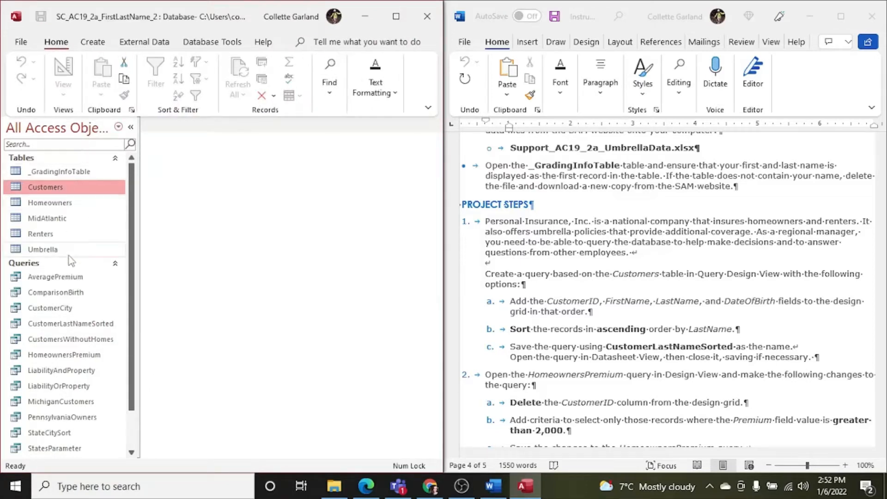
# Check the CustomerLastNameSorted query's records in Datasheet View and close the query
pyautogui.doubleClick(73, 323)
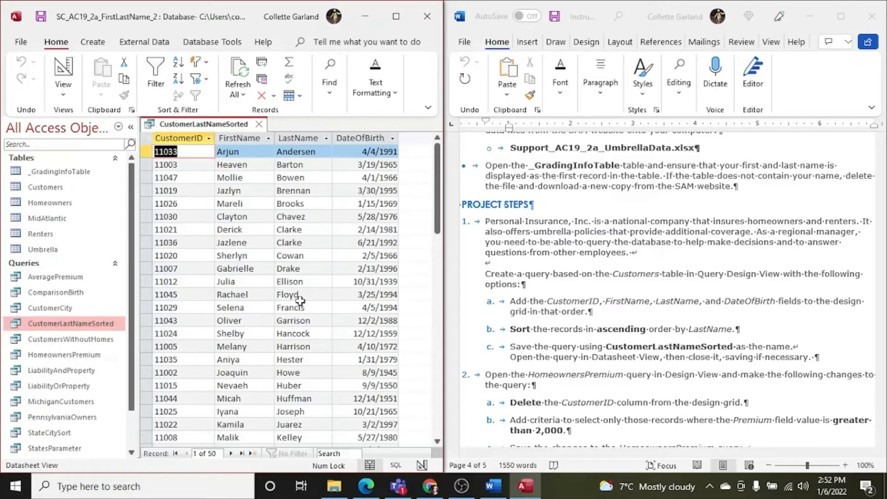
pyautogui.click(259, 124)
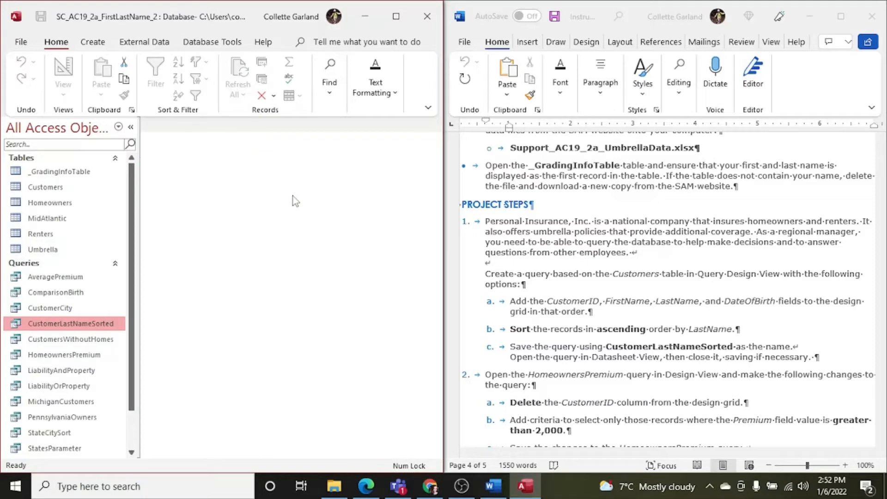
# Read project step 2 in the Word instructions and open the HomeownersPremium query in Design View
pyautogui.click(561, 308)
pyautogui.scroll(-2, 562, 307)
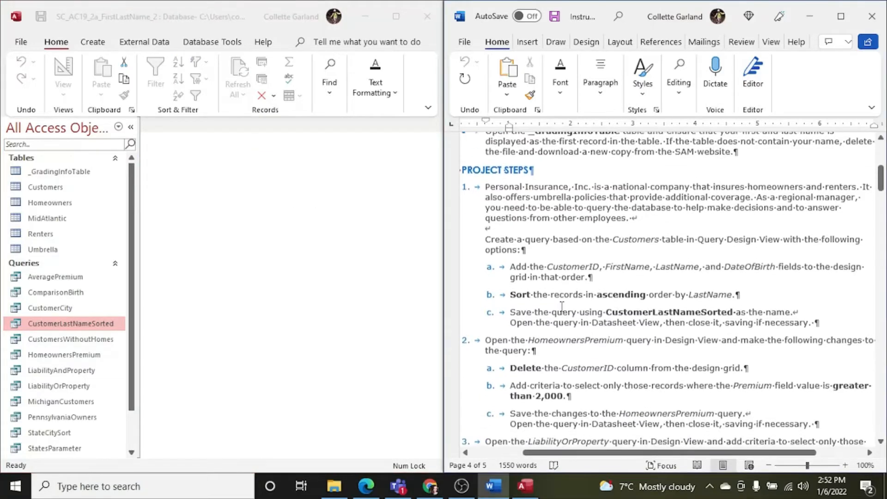
pyautogui.scroll(-6, 562, 306)
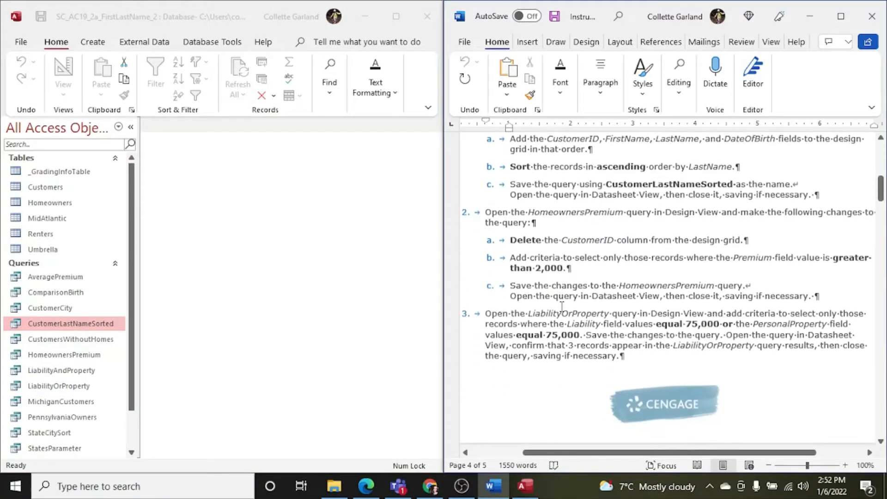
pyautogui.click(77, 357)
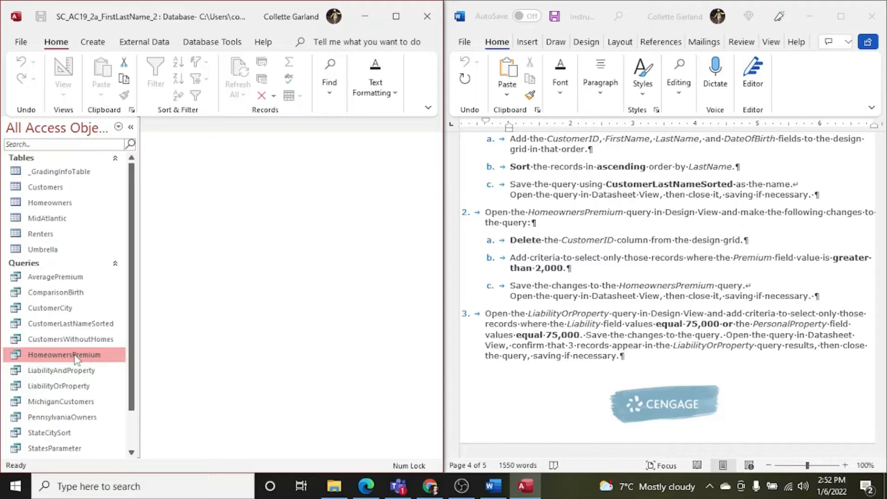
pyautogui.rightClick(75, 356)
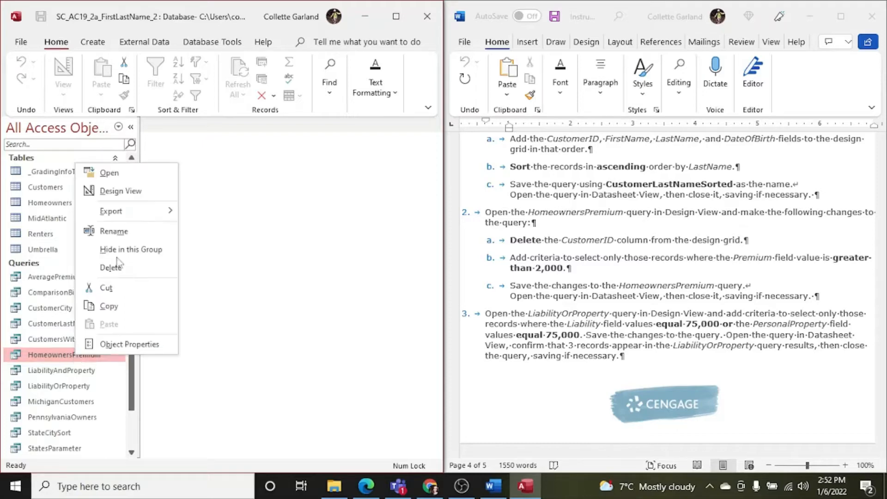
pyautogui.click(120, 191)
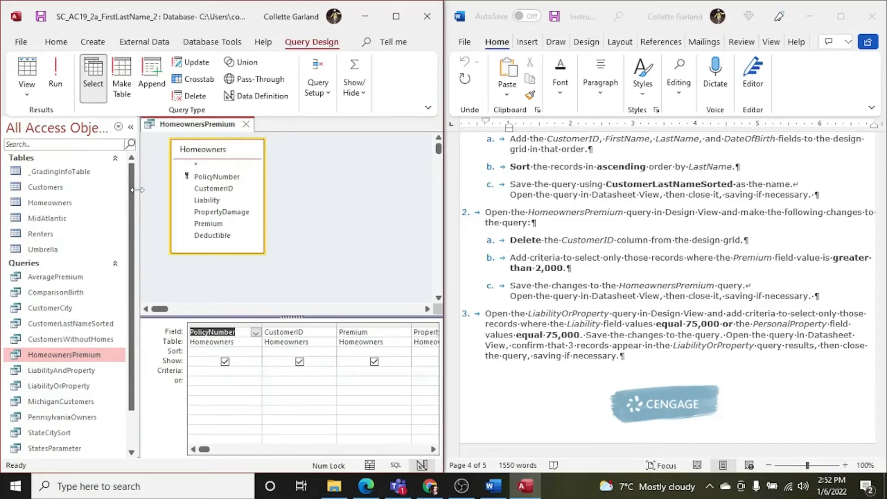
# Delete the CustomerID column from the HomeownersPremium query design grid
pyautogui.click(322, 324)
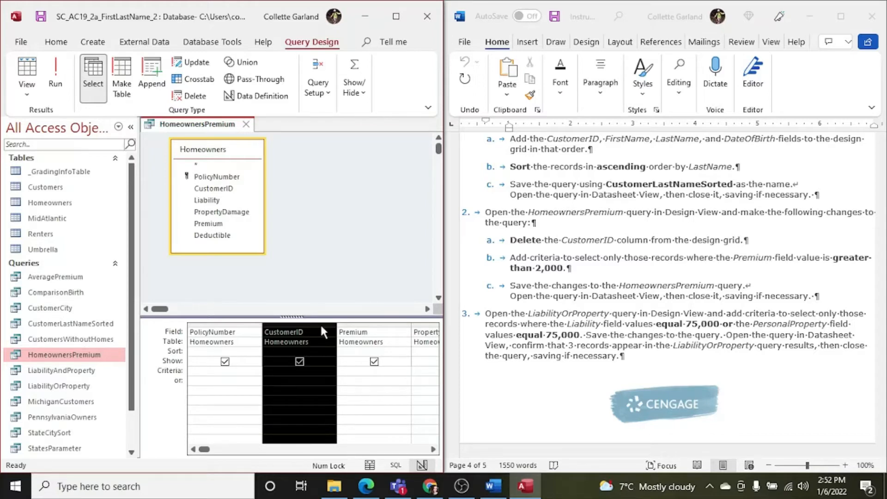
pyautogui.click(394, 18)
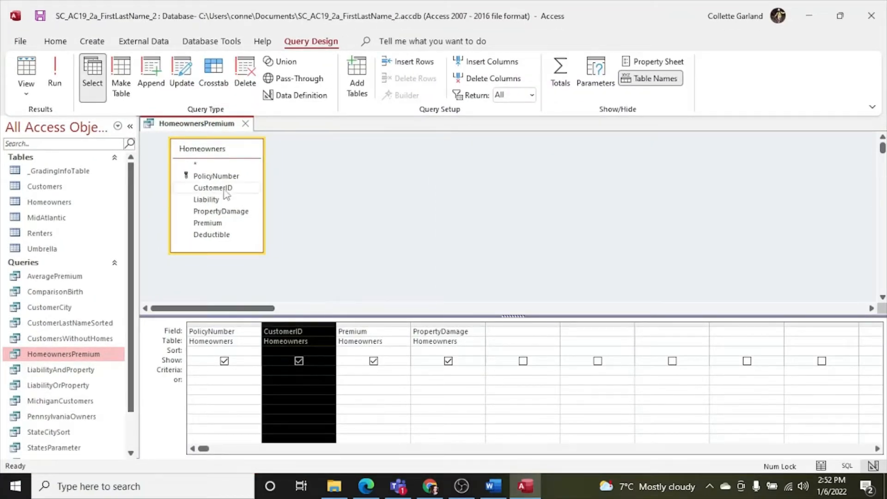
pyautogui.click(55, 41)
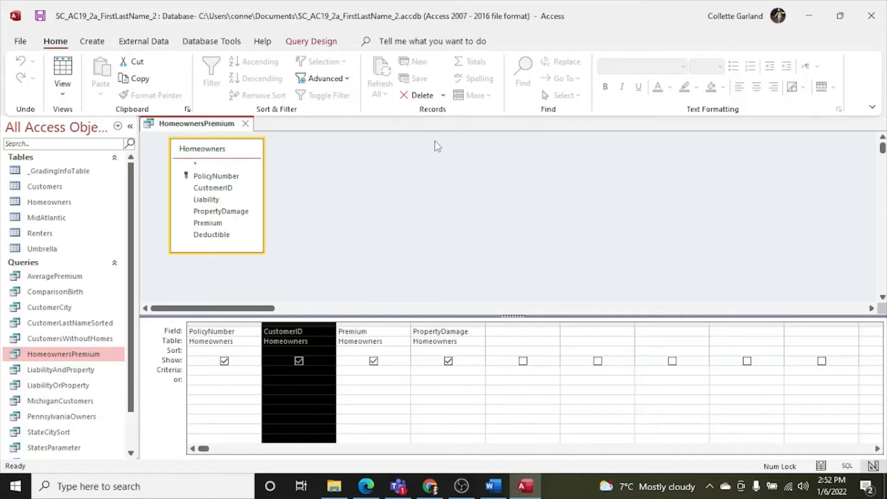
pyautogui.click(429, 96)
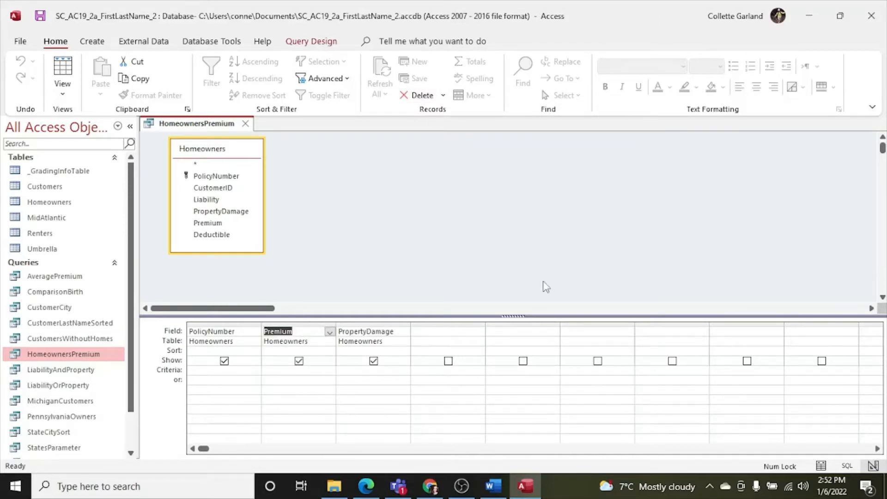
# Add the criterion >2000 to the Premium field of the HomeownersPremium query
pyautogui.click(493, 486)
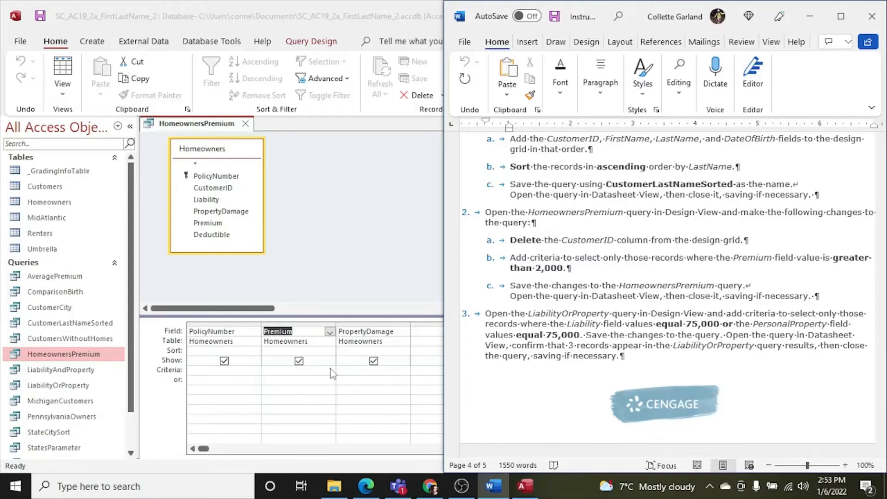
pyautogui.click(314, 369)
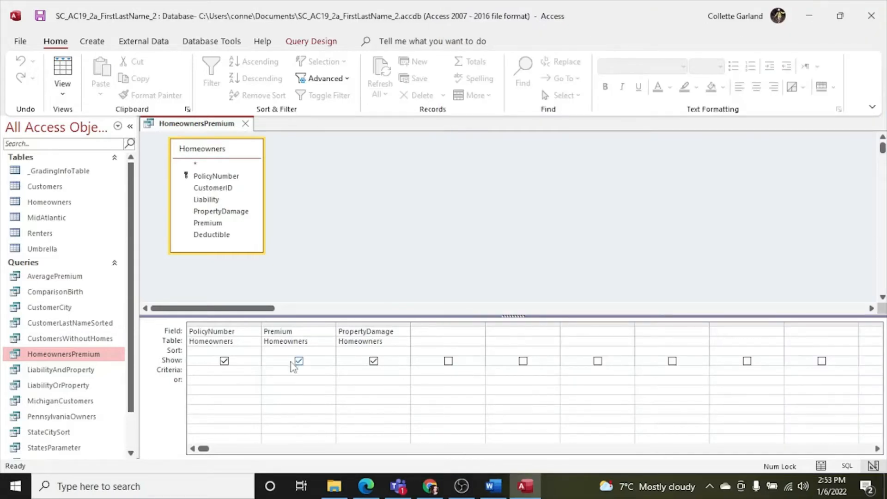
pyautogui.write('>2000')
# Save the HomeownersPremium query, check its records in Datasheet View and close it
pyautogui.click(493, 485)
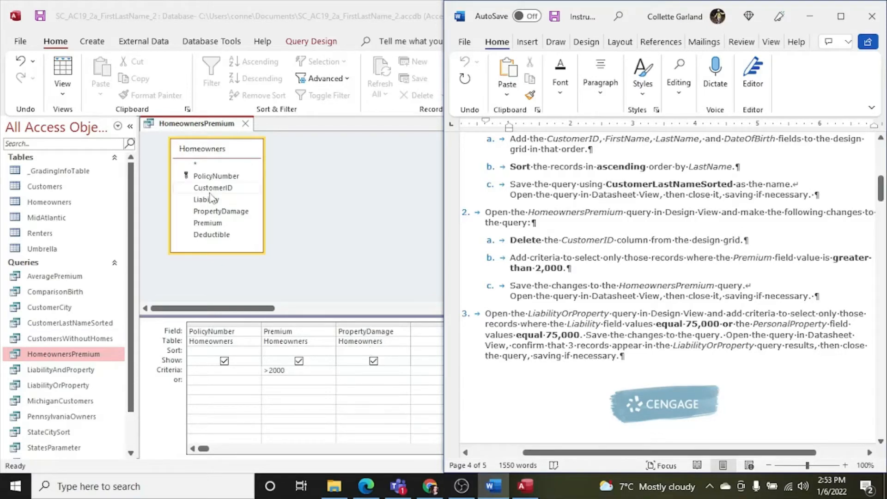
pyautogui.rightClick(205, 129)
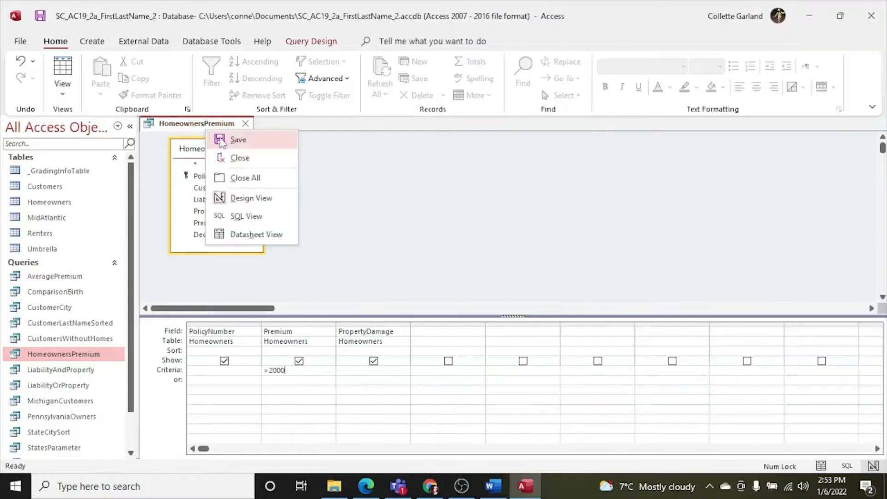
pyautogui.click(221, 143)
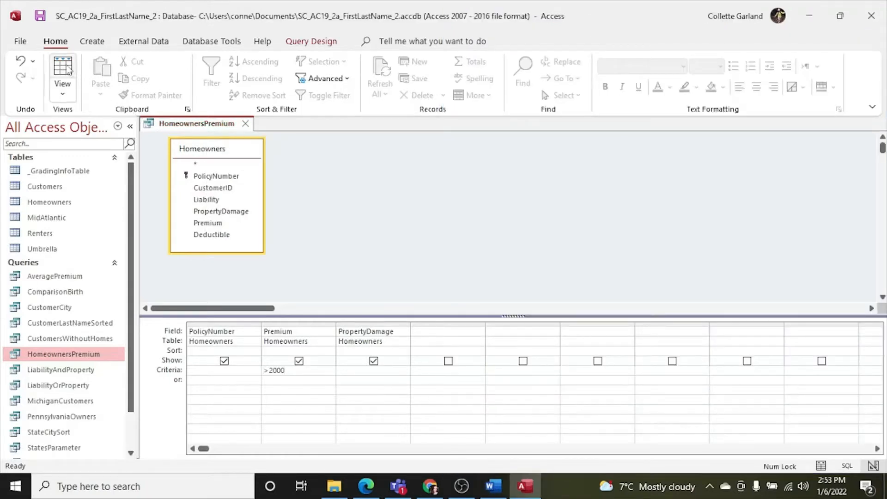
pyautogui.click(68, 72)
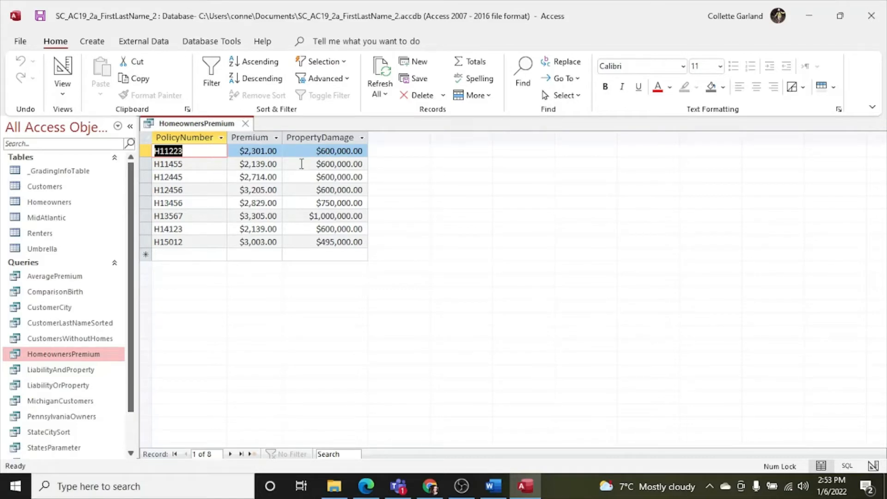
pyautogui.click(245, 124)
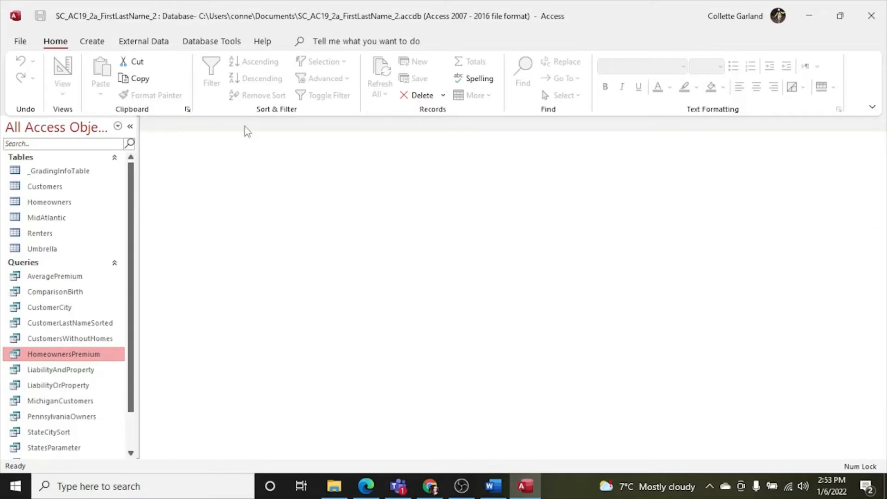
# Read project step 3 in the Word instructions and open the LiabilityOrProperty query in Design View
pyautogui.click(492, 486)
pyautogui.scroll(-3, 575, 381)
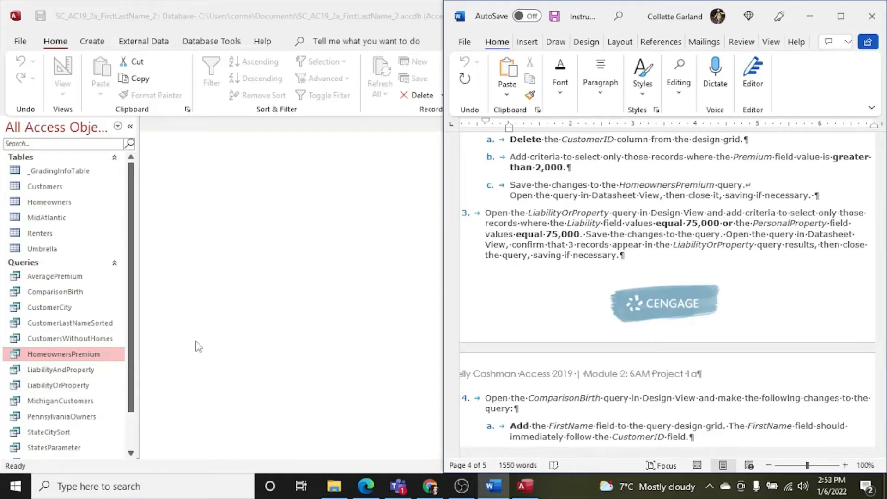
pyautogui.click(79, 387)
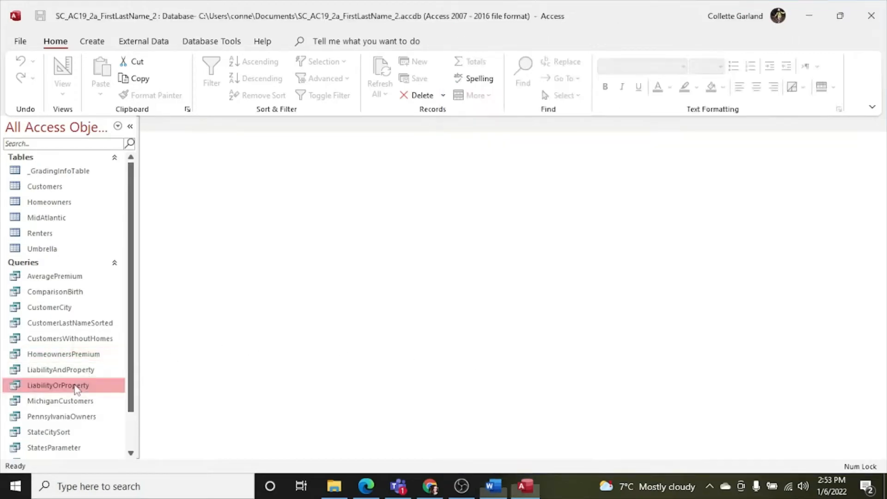
pyautogui.rightClick(78, 386)
pyautogui.click(125, 223)
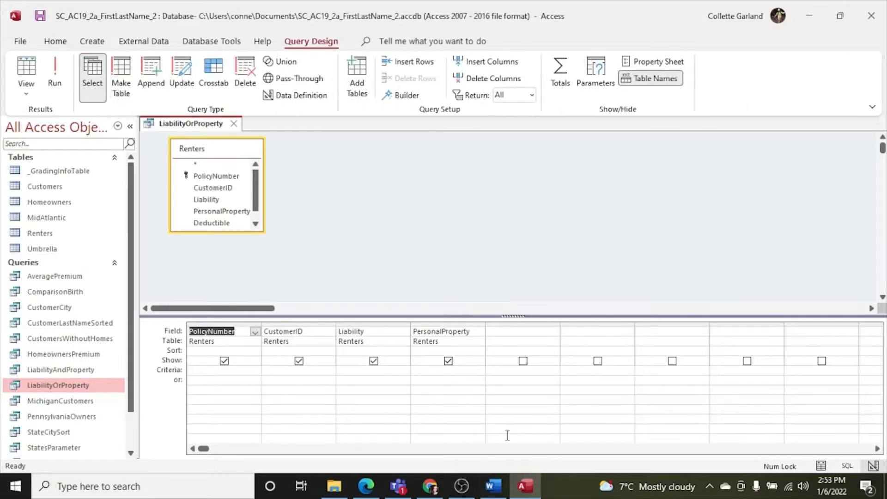
# Add the criterion =75000 for the Liability field, or =75000 for the PersonalProperty field on the alternative criteria row
pyautogui.click(500, 475)
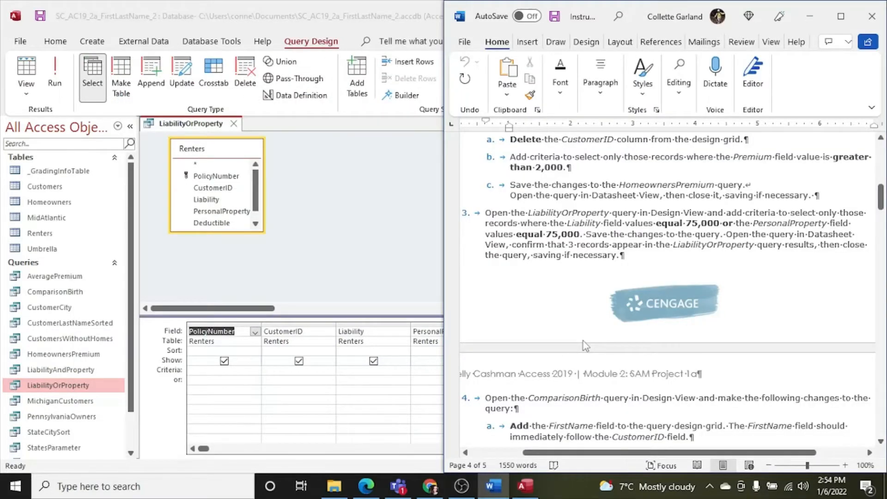
pyautogui.scroll(-2, 583, 341)
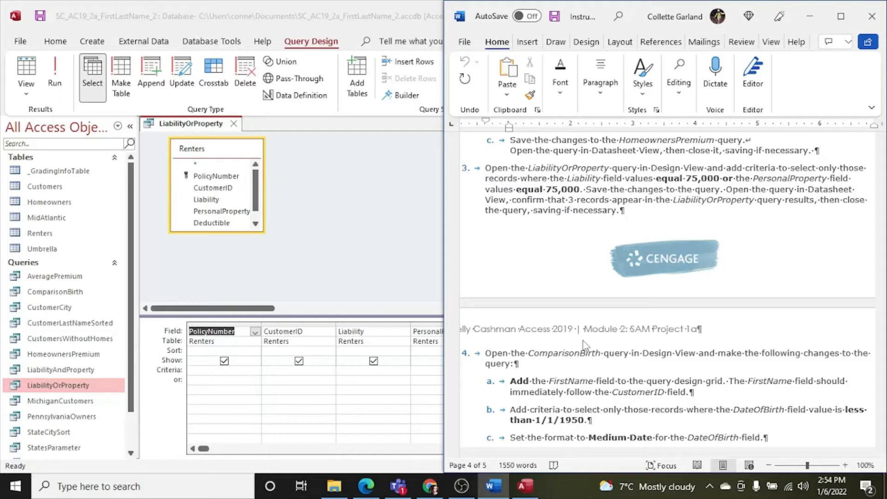
pyautogui.click(363, 372)
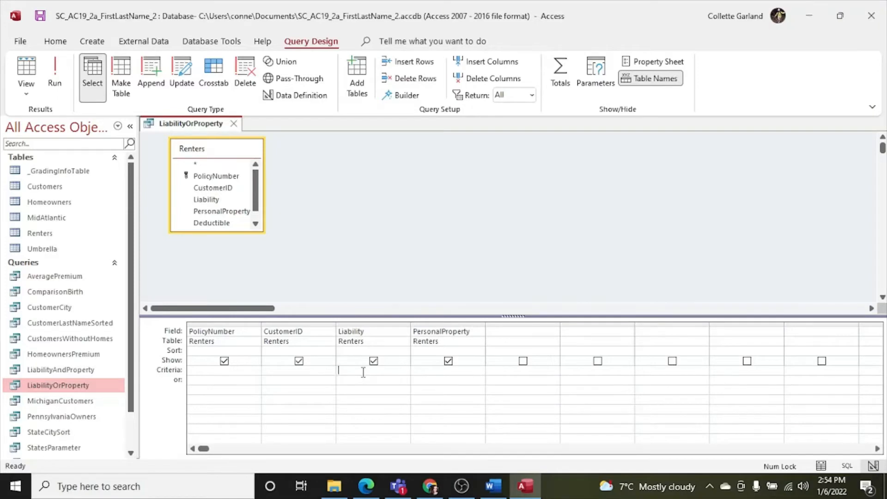
pyautogui.write('=75000=75000')
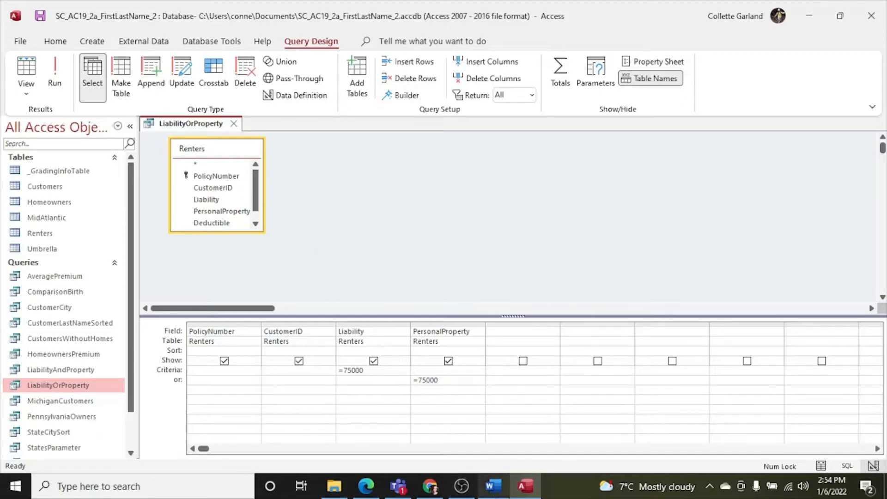
# Save the LiabilityOrProperty query, check its records in Datasheet View and close it
pyautogui.click(501, 481)
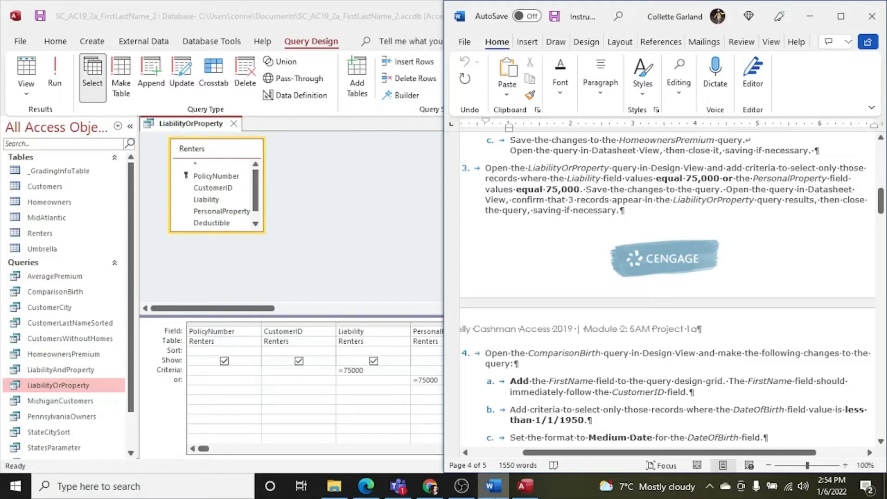
pyautogui.click(494, 485)
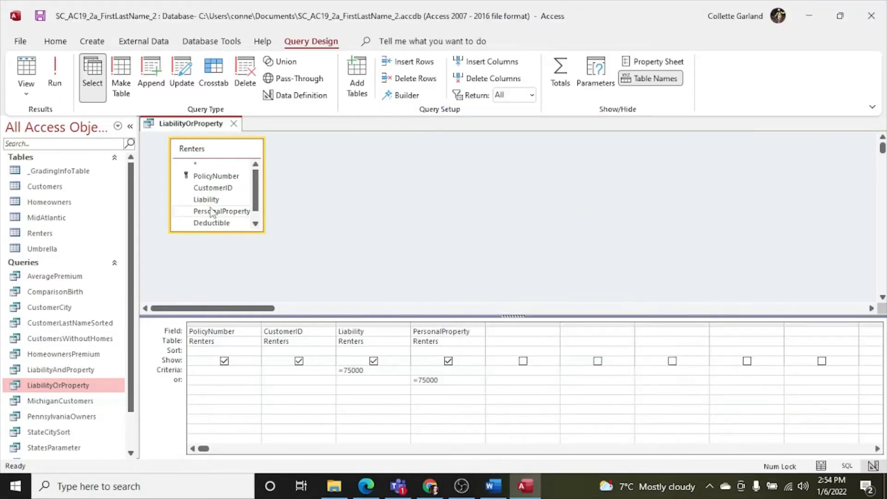
pyautogui.rightClick(194, 128)
pyautogui.click(210, 132)
pyautogui.click(55, 73)
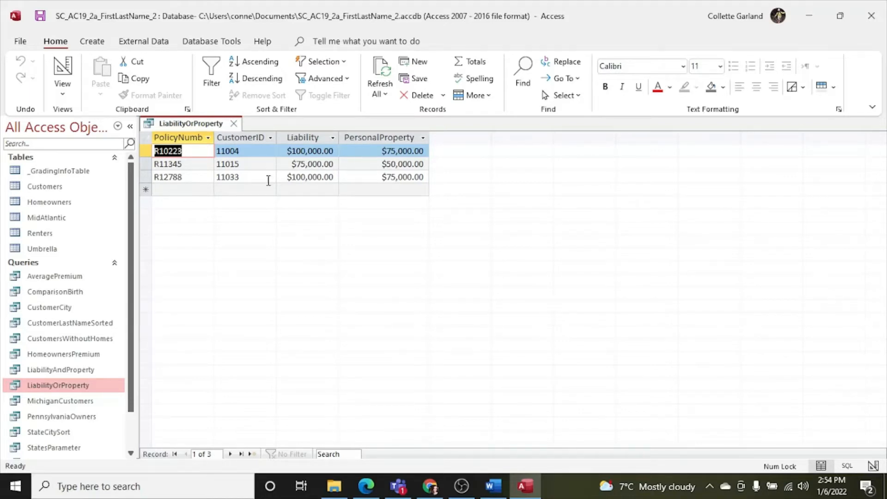
pyautogui.click(234, 125)
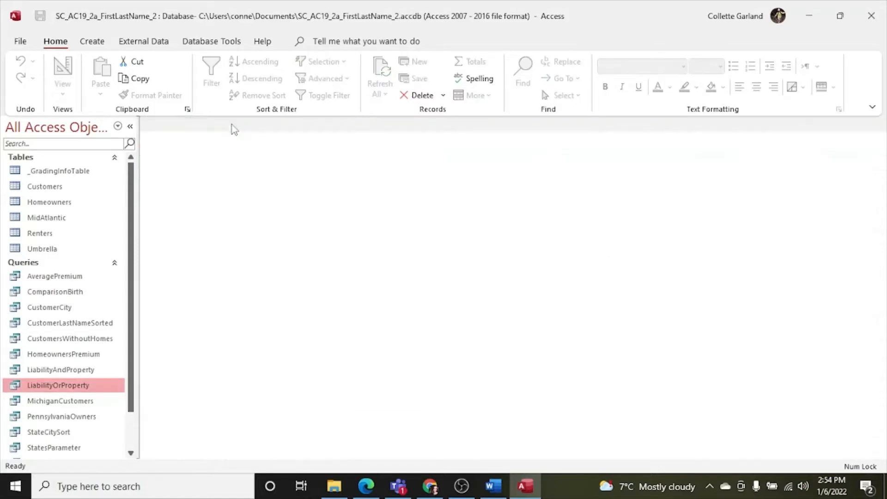
# Read project step 4 in the Word instructions and open the ComparisonBirth query in Design View
pyautogui.click(494, 486)
pyautogui.scroll(-5, 608, 346)
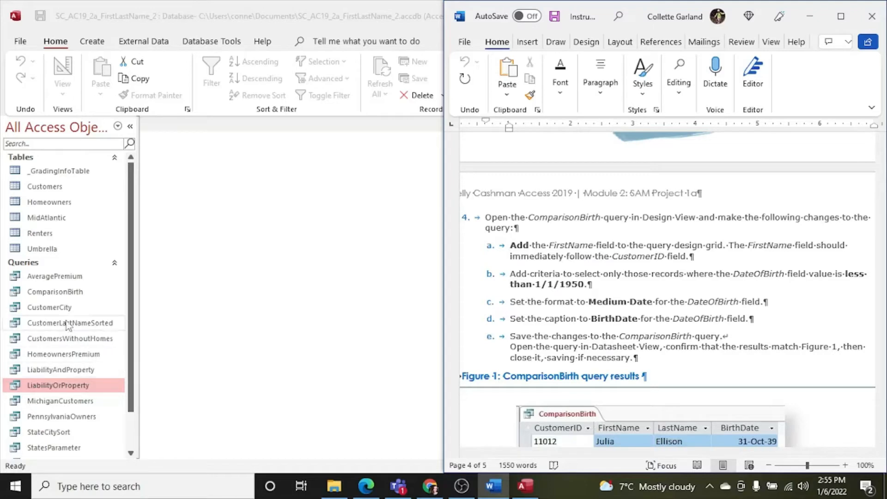
pyautogui.rightClick(59, 295)
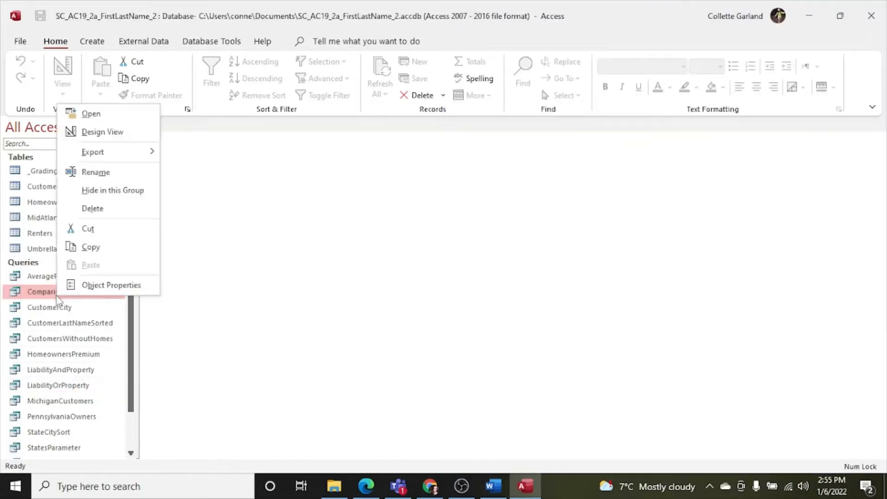
pyautogui.click(116, 138)
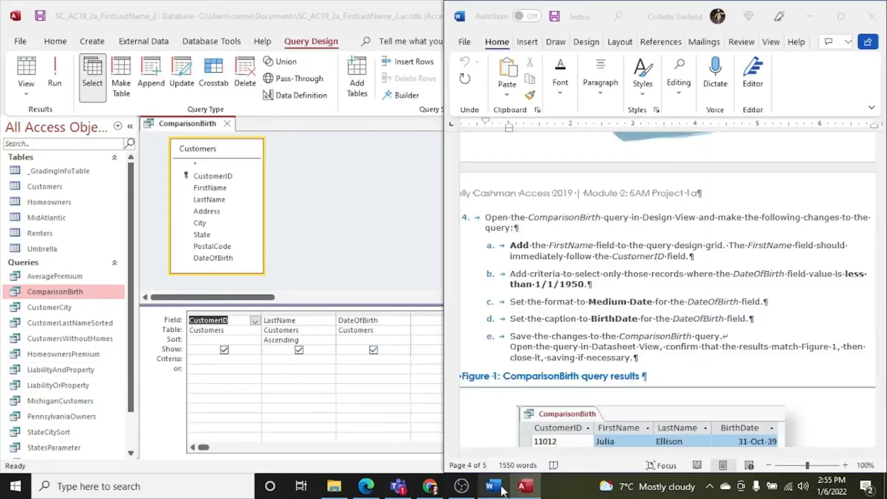
# Add the FirstName field to the ComparisonBirth query design grid and move it directly after CustomerID
pyautogui.click(493, 486)
pyautogui.scroll(-3, 596, 342)
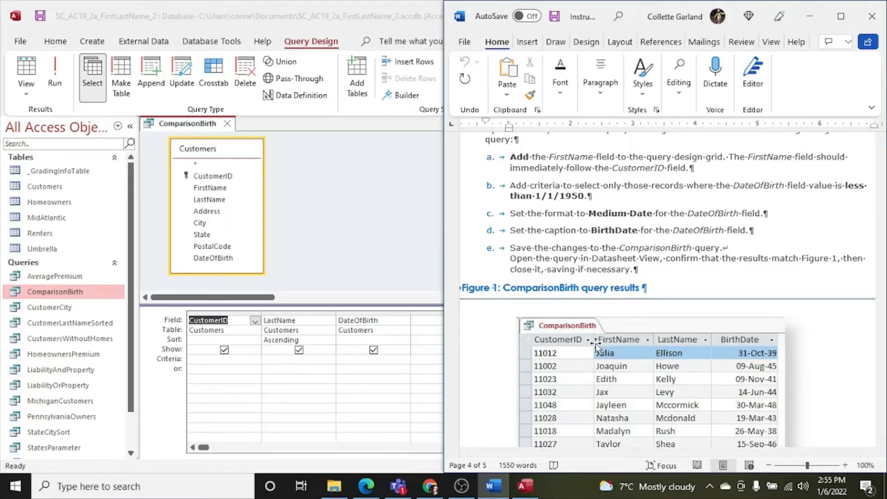
pyautogui.click(220, 191)
pyautogui.doubleClick(220, 191)
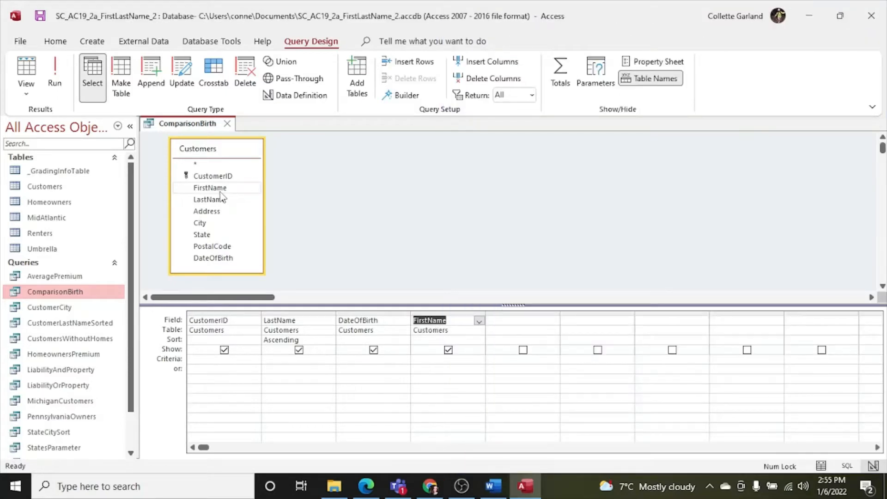
pyautogui.click(417, 312)
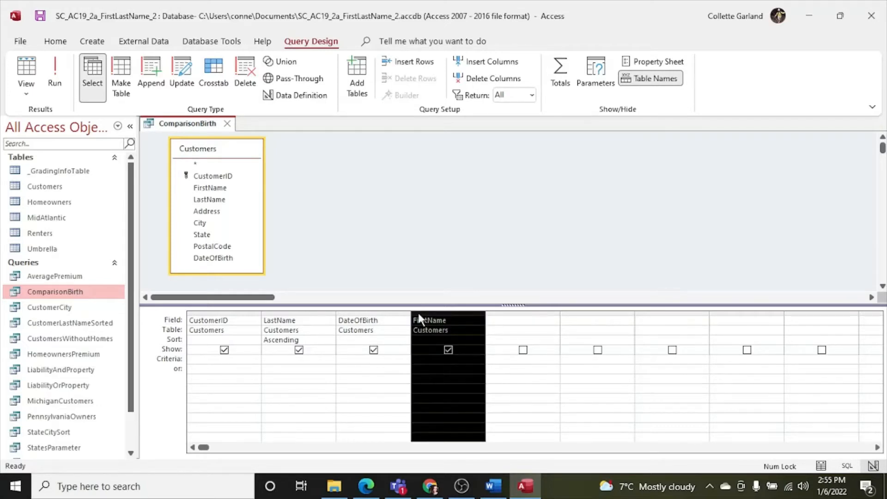
pyautogui.moveTo(417, 311); pyautogui.dragTo(305, 318)
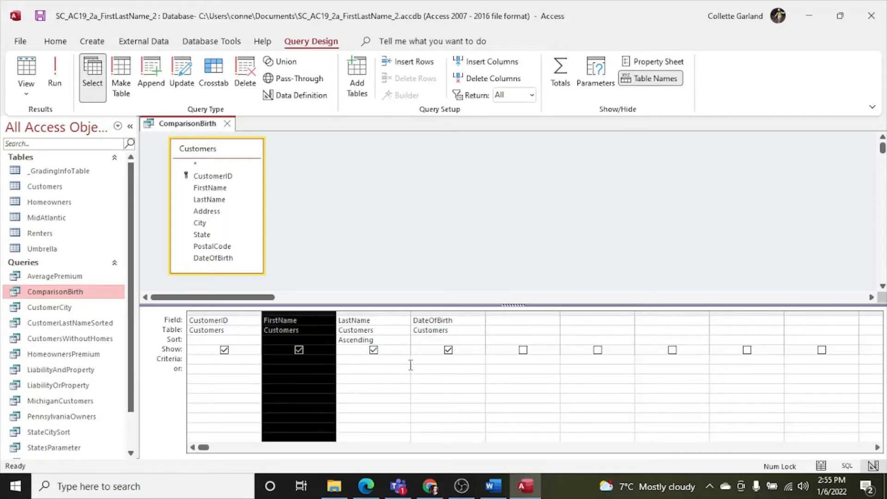
# Check the Word instructions and add the criterion <1/1/1950 for the DateOfBirth field
pyautogui.click(493, 485)
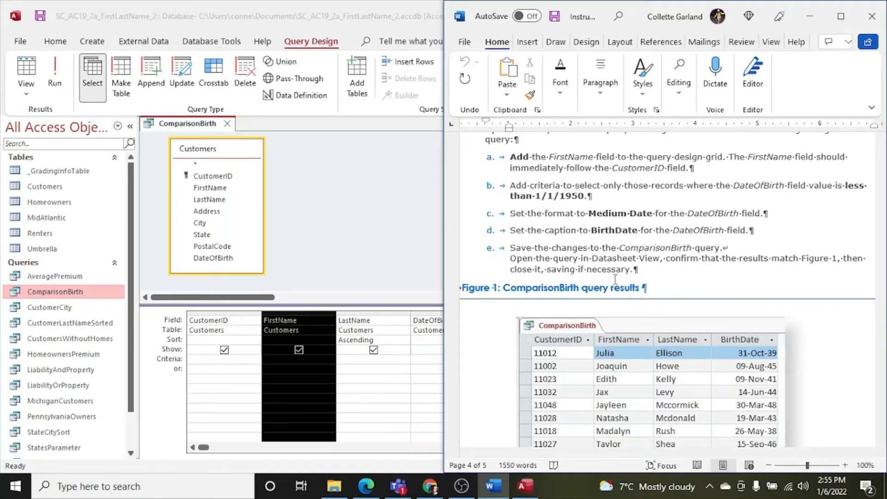
pyautogui.click(427, 359)
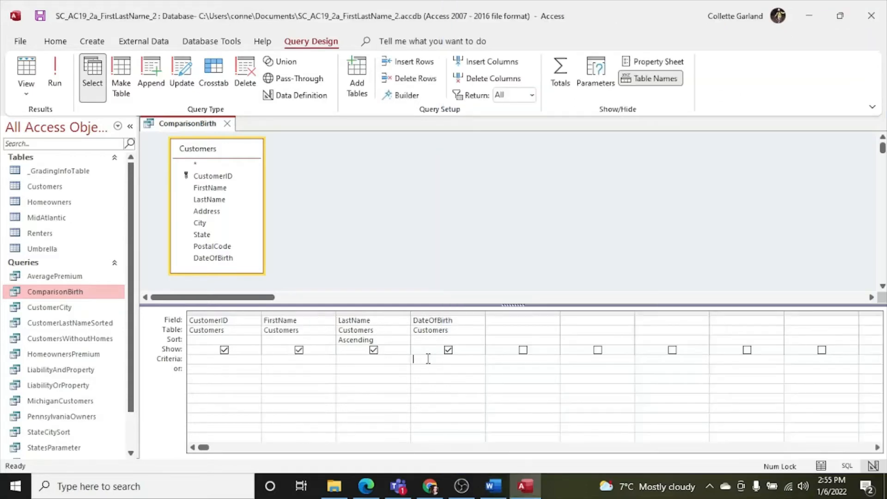
pyautogui.write('<1/1/1950')
# Open the DateOfBirth field's properties in the query grid and set its format to Medium Date
pyautogui.click(493, 486)
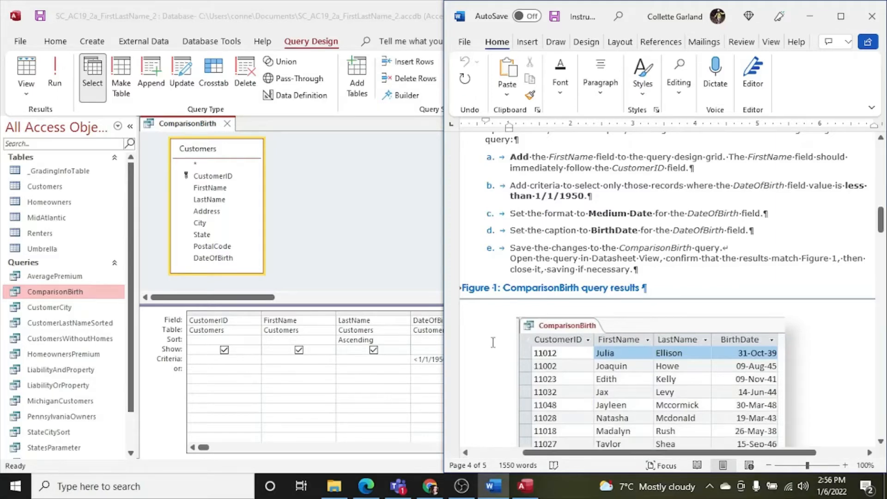
pyautogui.click(431, 353)
pyautogui.click(431, 352)
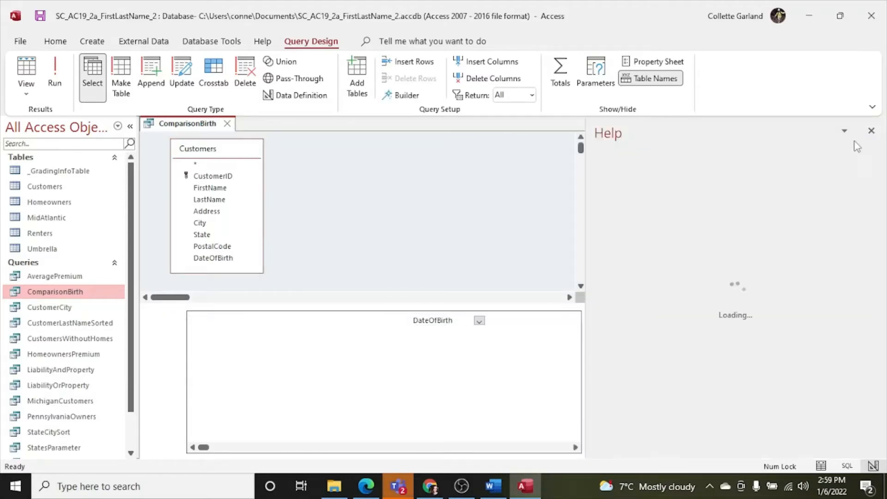
pyautogui.click(871, 132)
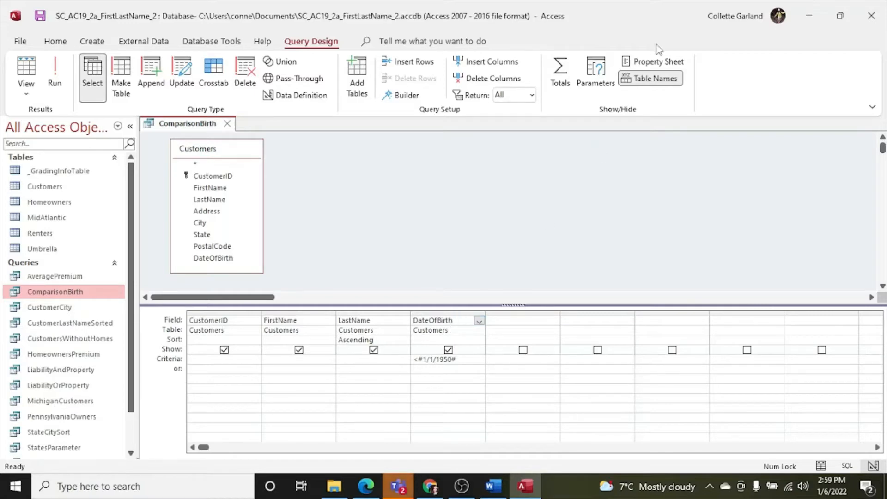
pyautogui.click(661, 64)
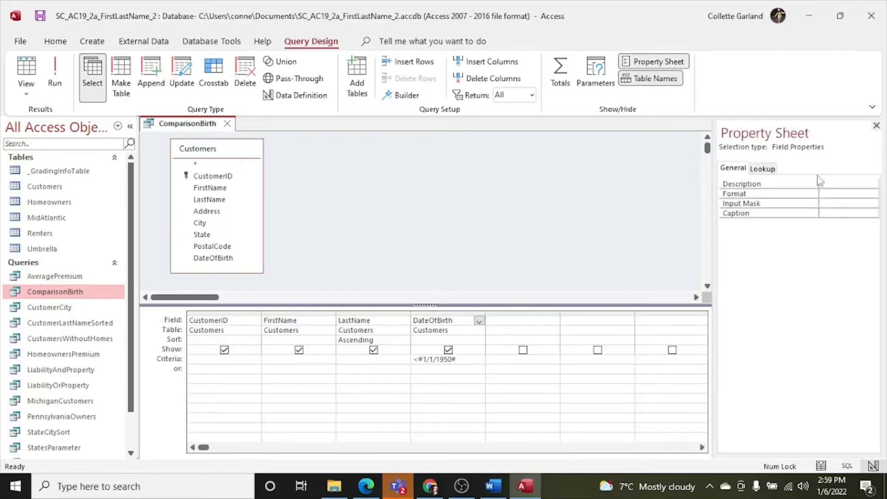
pyautogui.click(830, 194)
pyautogui.click(872, 194)
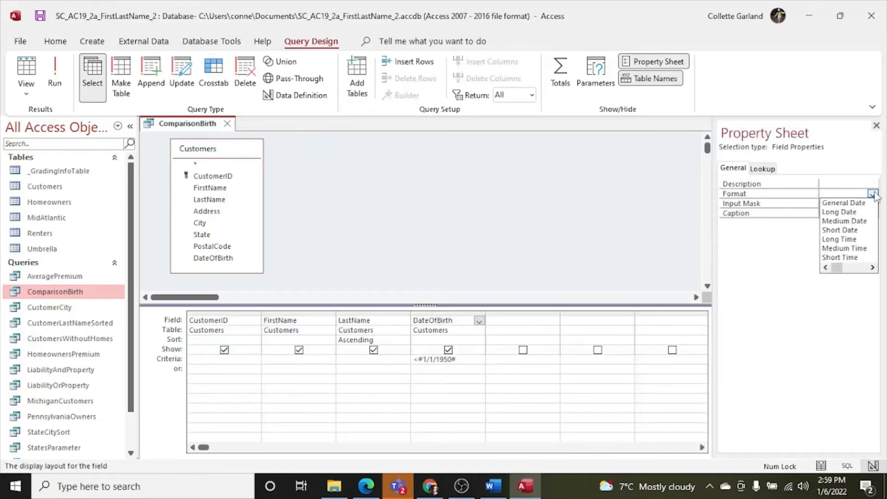
pyautogui.click(845, 221)
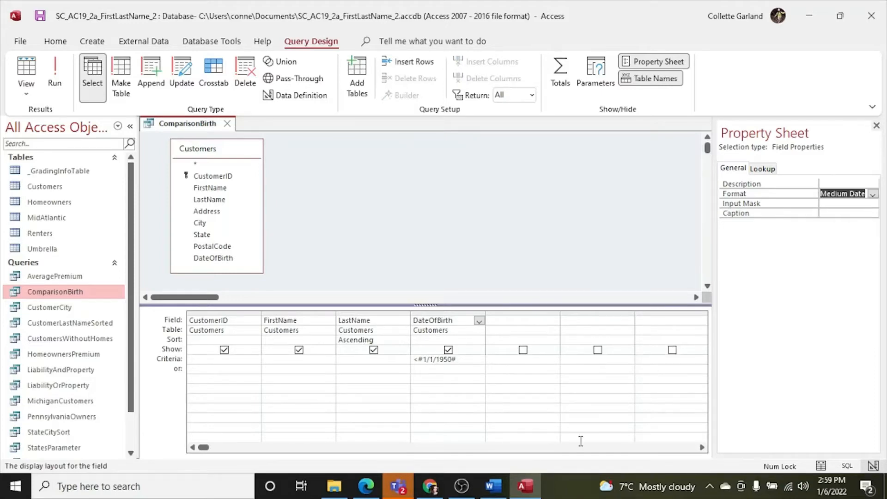
# Set the DateOfBirth field's caption to BirthDate as the instructions require and close its properties
pyautogui.click(493, 486)
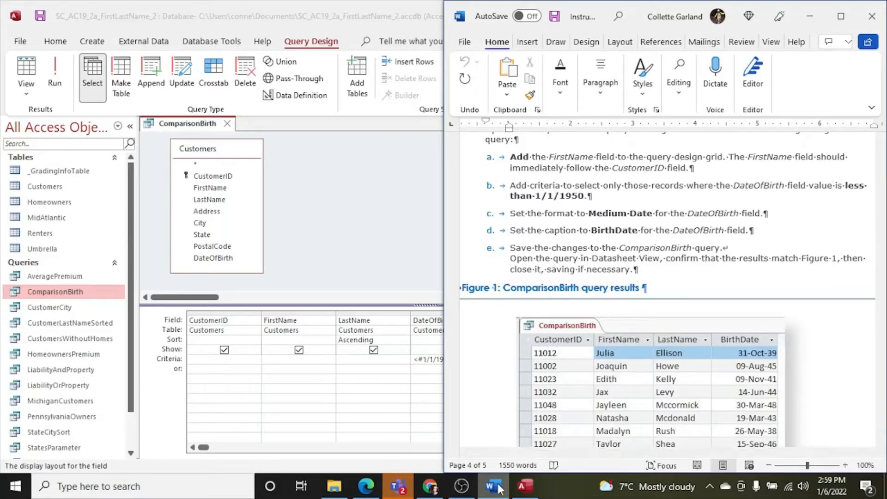
pyautogui.click(496, 486)
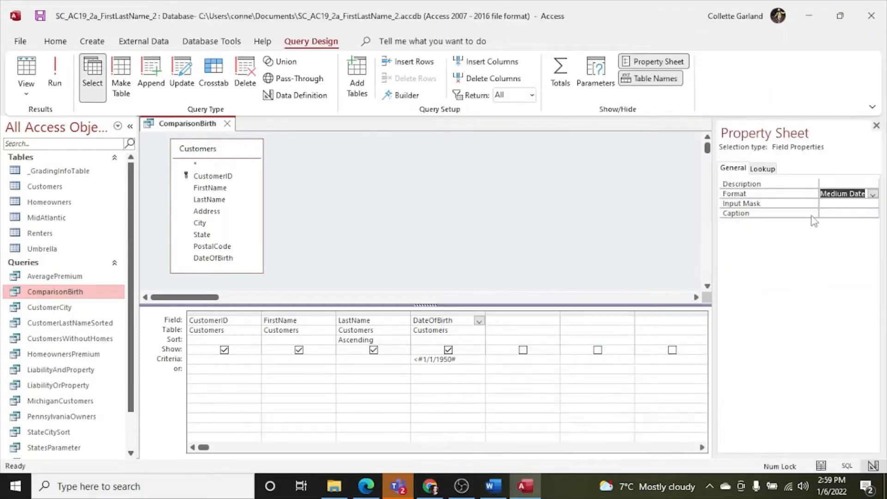
pyautogui.click(826, 212)
pyautogui.write('BirthDate')
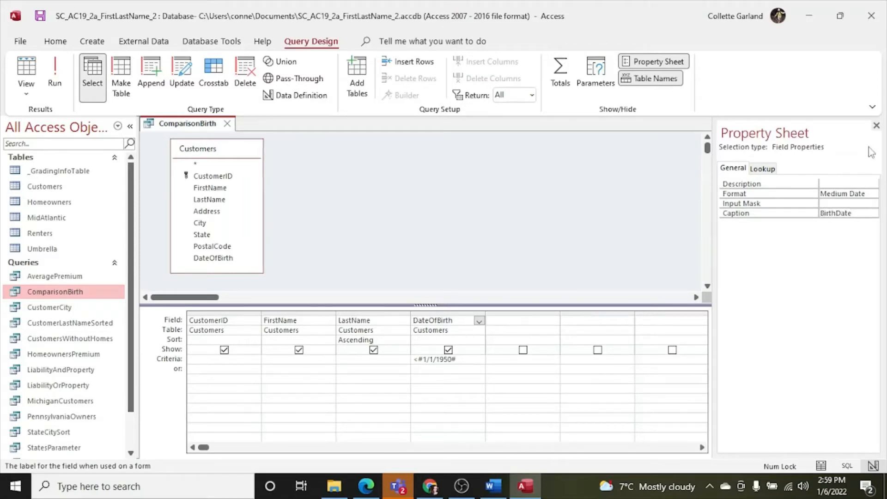
pyautogui.click(875, 125)
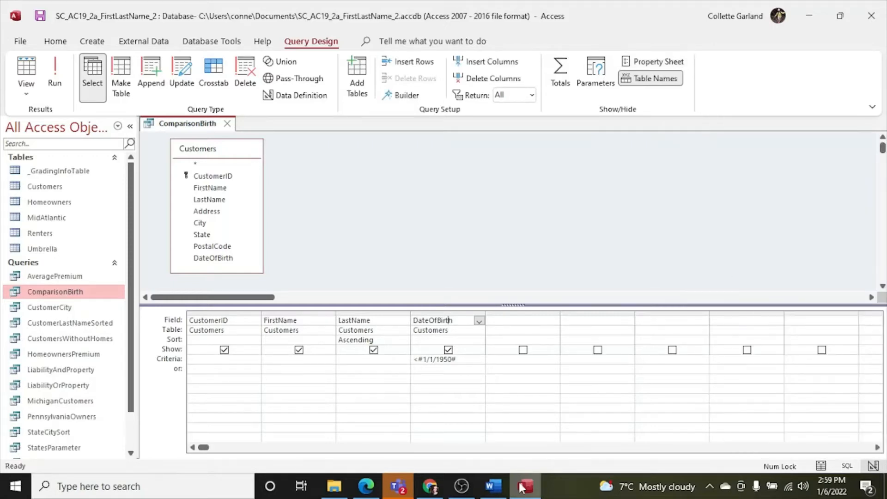
# Run the ComparisonBirth query, compare its records with Figure 1 in the Word instructions and close the query
pyautogui.click(493, 485)
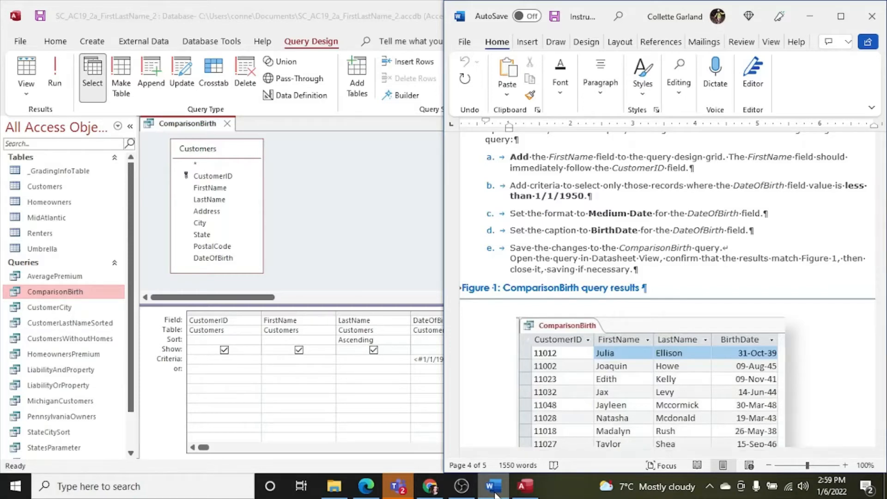
pyautogui.scroll(-5, 596, 393)
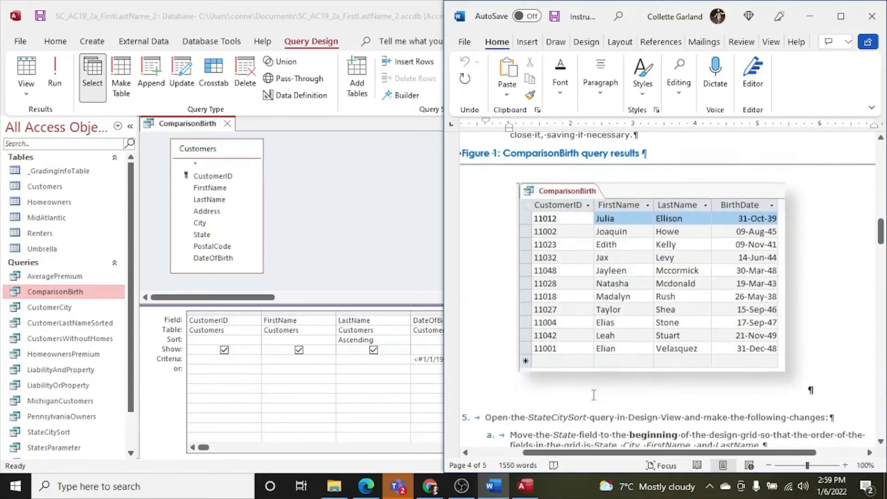
pyautogui.click(527, 484)
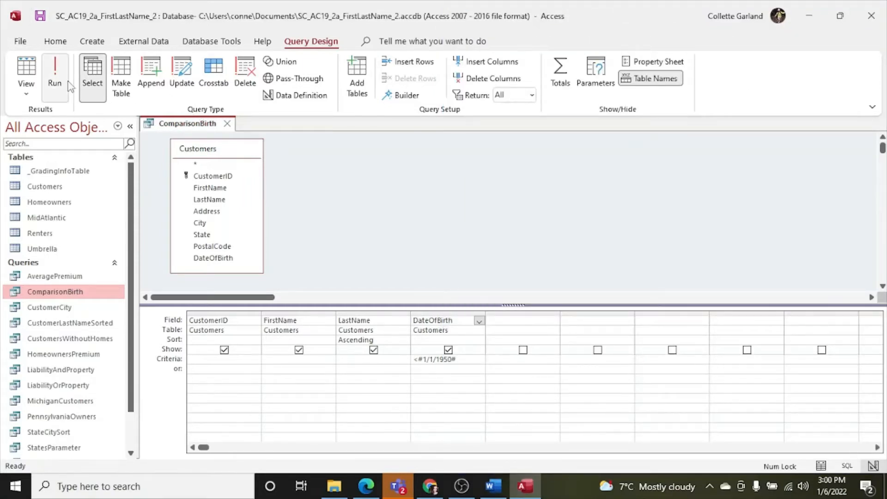
pyautogui.click(53, 79)
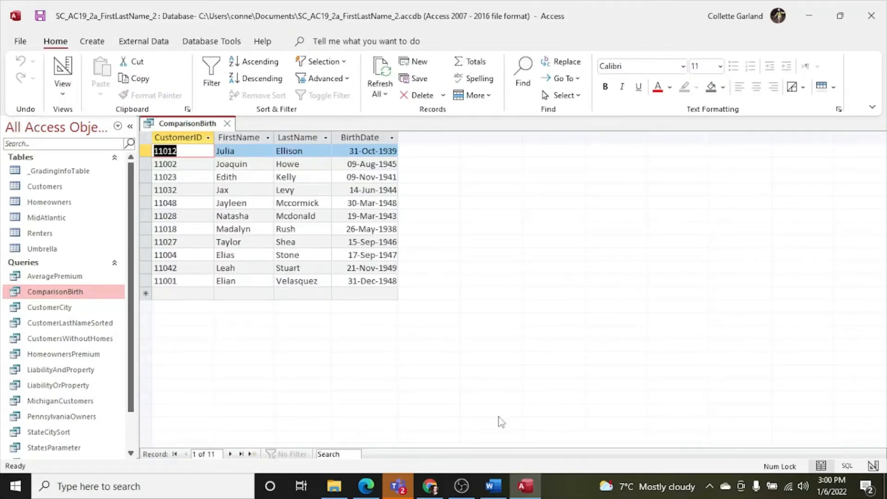
pyautogui.click(501, 487)
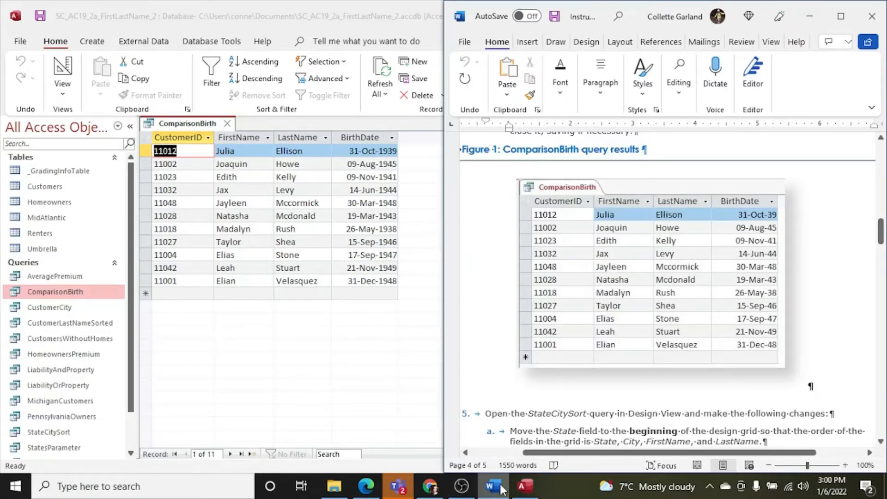
pyautogui.click(501, 487)
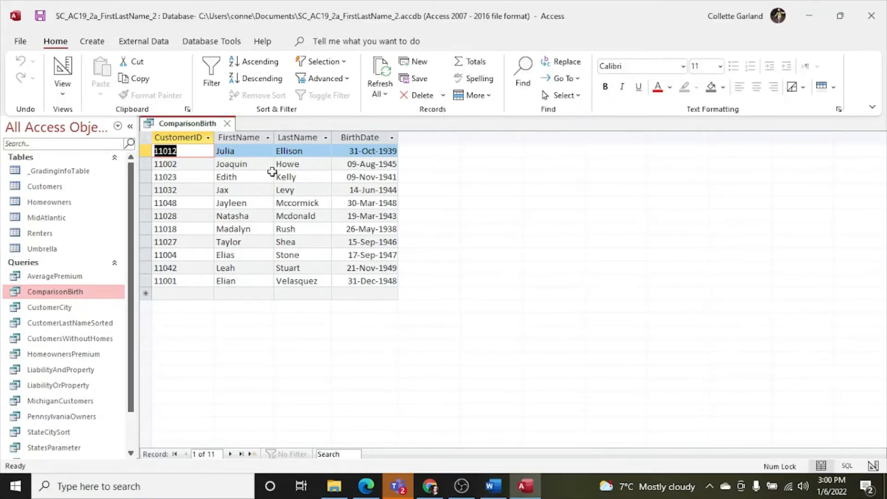
pyautogui.click(226, 123)
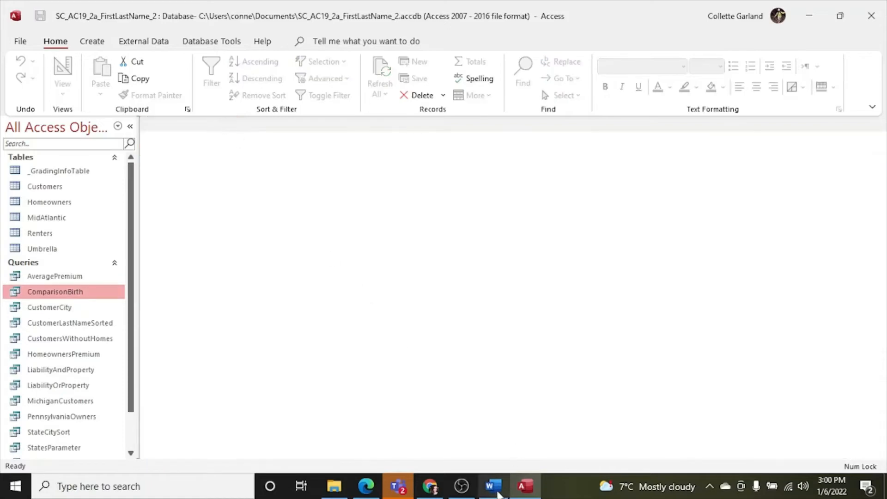
# Read project step 5 in the Word instructions and open the StateCitySort query in Design View
pyautogui.click(499, 493)
pyautogui.scroll(-8, 619, 293)
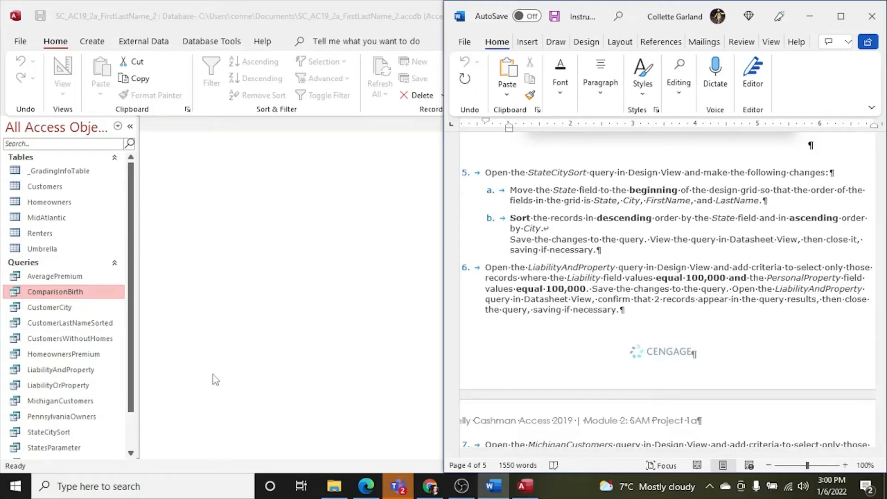
pyautogui.scroll(-1, 85, 423)
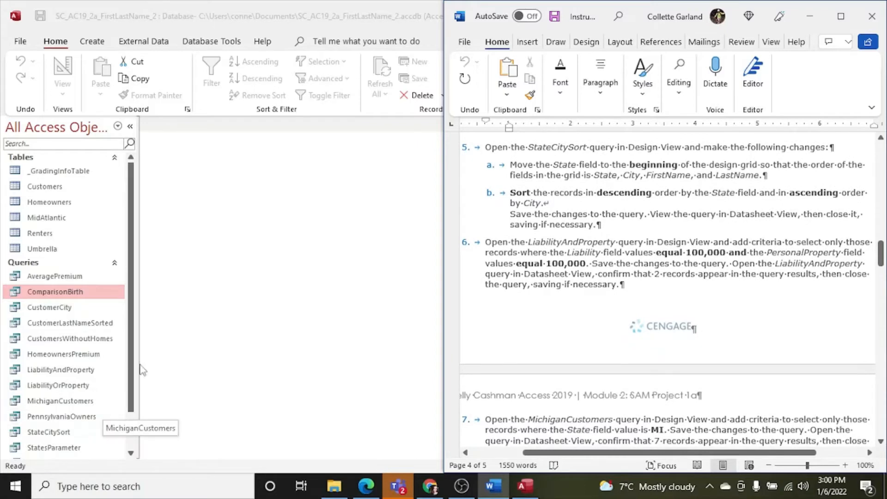
pyautogui.moveTo(133, 356); pyautogui.dragTo(133, 382)
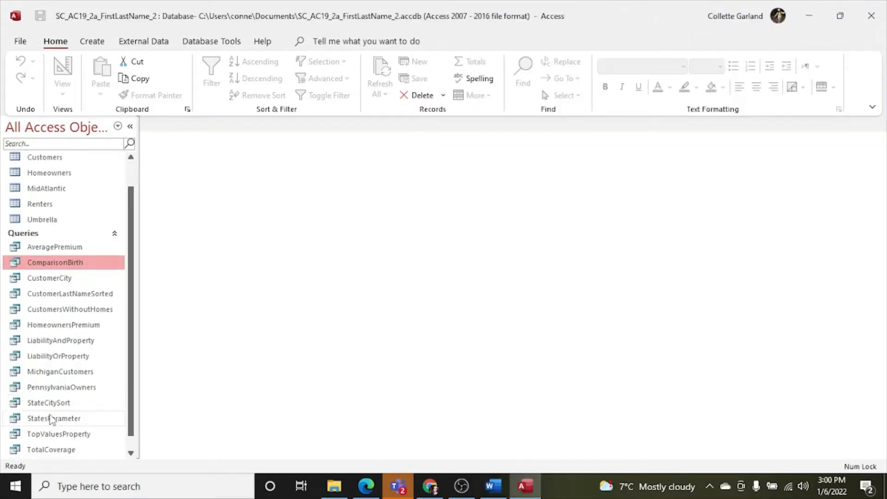
pyautogui.rightClick(46, 406)
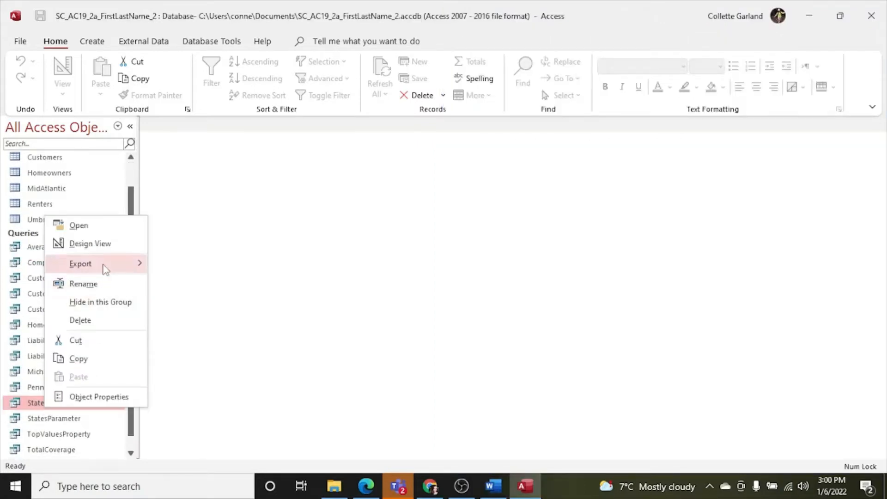
pyautogui.moveTo(109, 262)
pyautogui.click(109, 244)
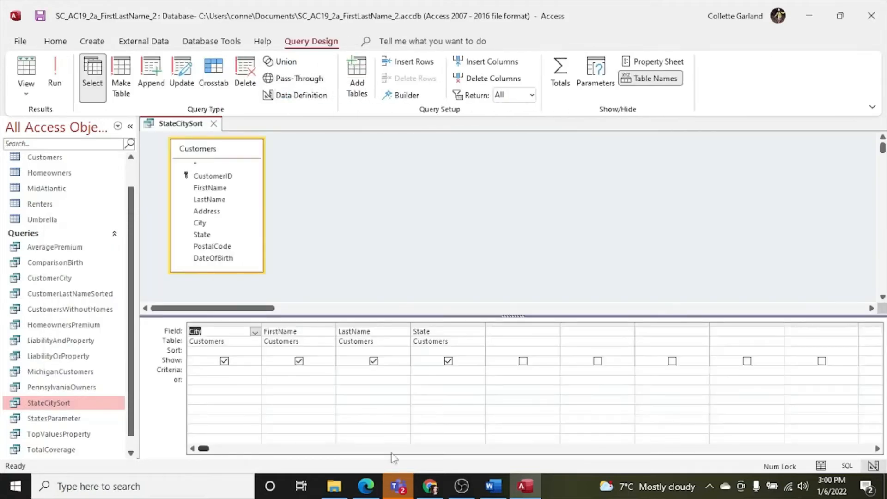
# Reread the field order in step 5 and move the State field to the beginning of the grid, before City
pyautogui.click(493, 486)
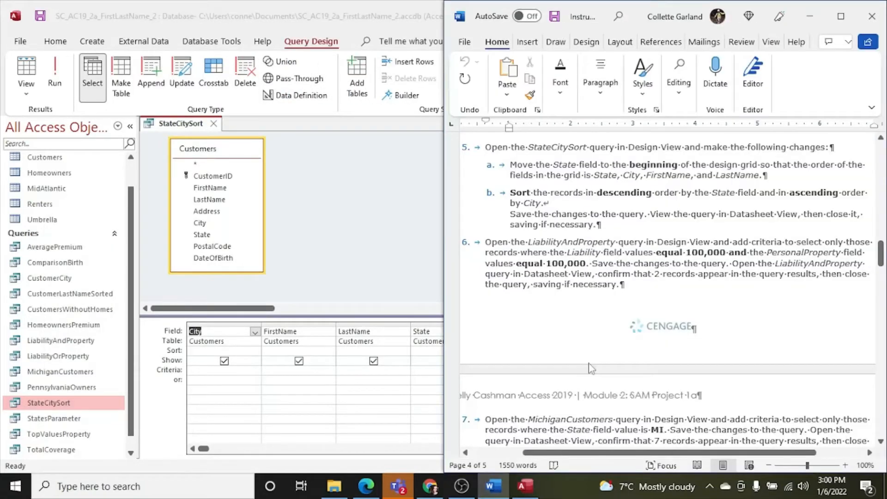
pyautogui.scroll(1, 589, 364)
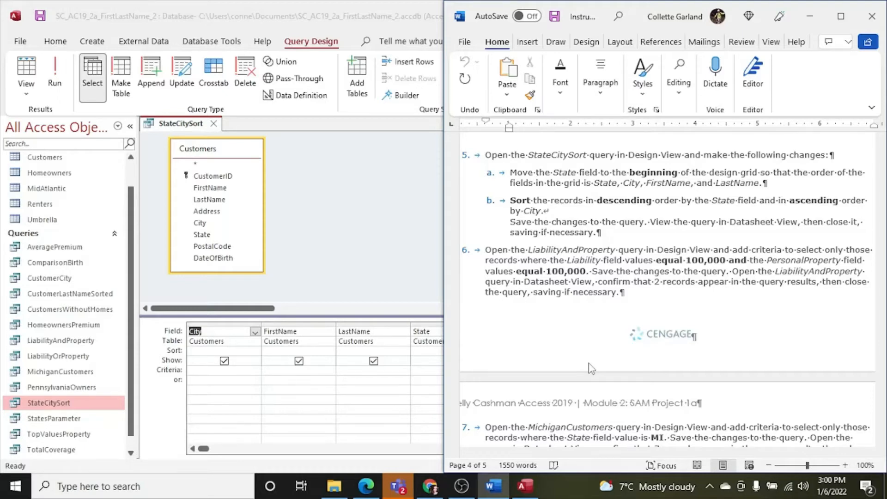
pyautogui.click(403, 391)
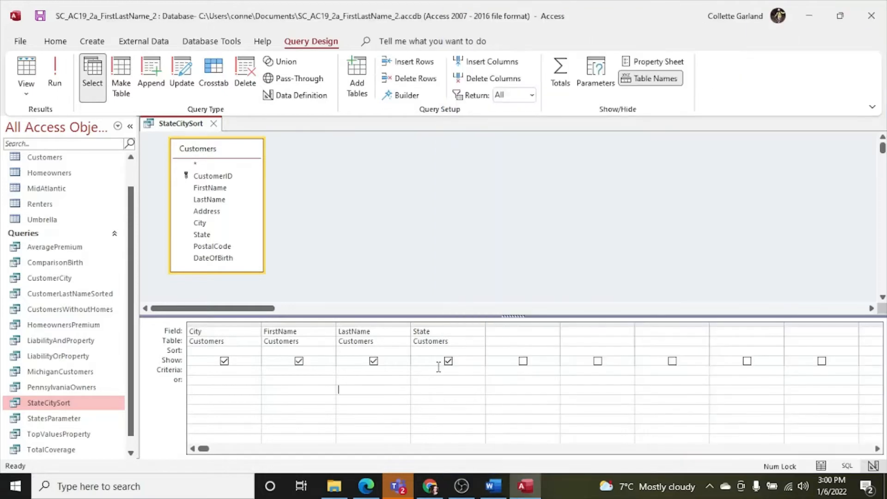
pyautogui.click(451, 323)
pyautogui.moveTo(451, 323); pyautogui.dragTo(209, 343)
pyautogui.click(224, 372)
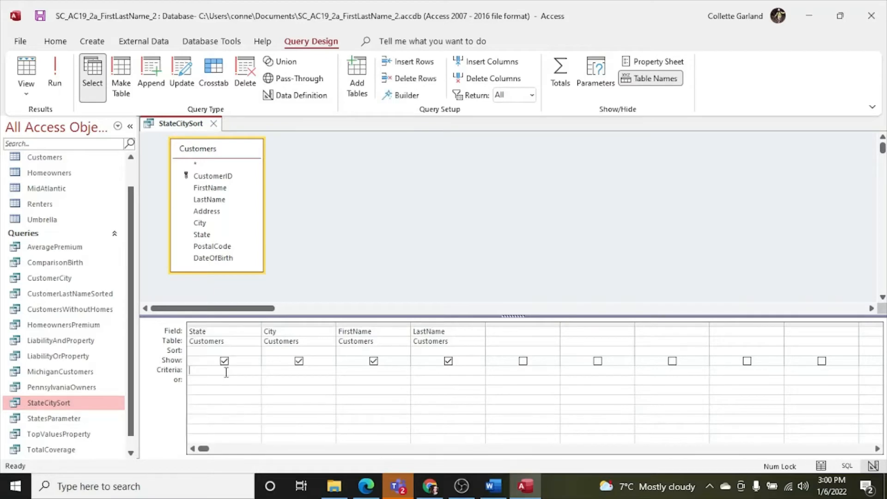
# Sort the StateCitySort query in descending order by State and in ascending order by City
pyautogui.click(224, 350)
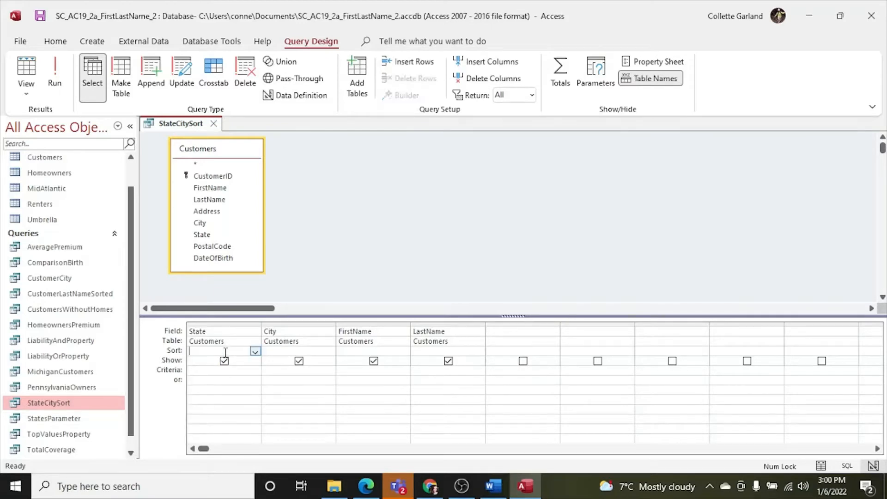
pyautogui.click(255, 351)
pyautogui.click(257, 368)
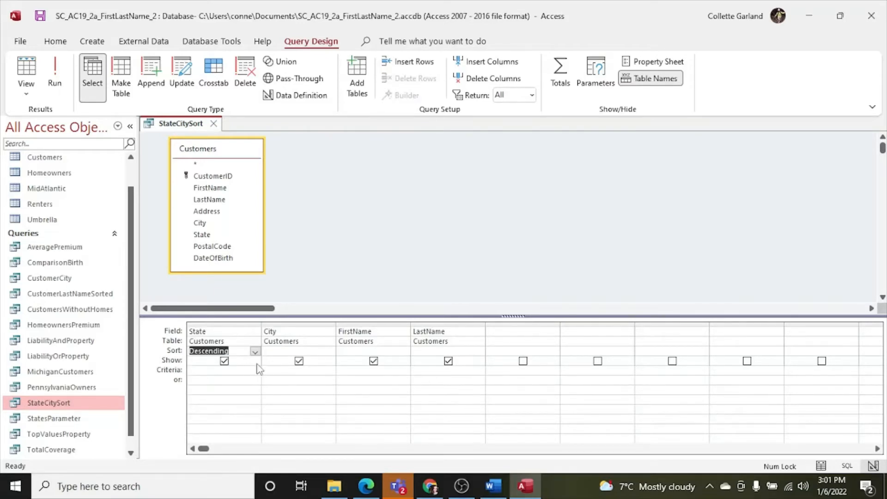
pyautogui.click(289, 350)
pyautogui.click(330, 351)
pyautogui.click(311, 361)
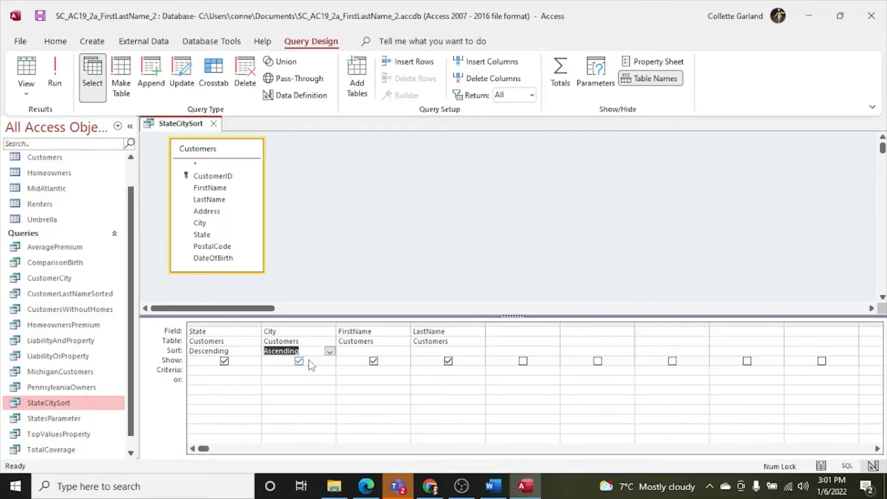
# Check step 5 in the Word instructions, run the StateCitySort query to view its sorted records, and close the query
pyautogui.click(493, 484)
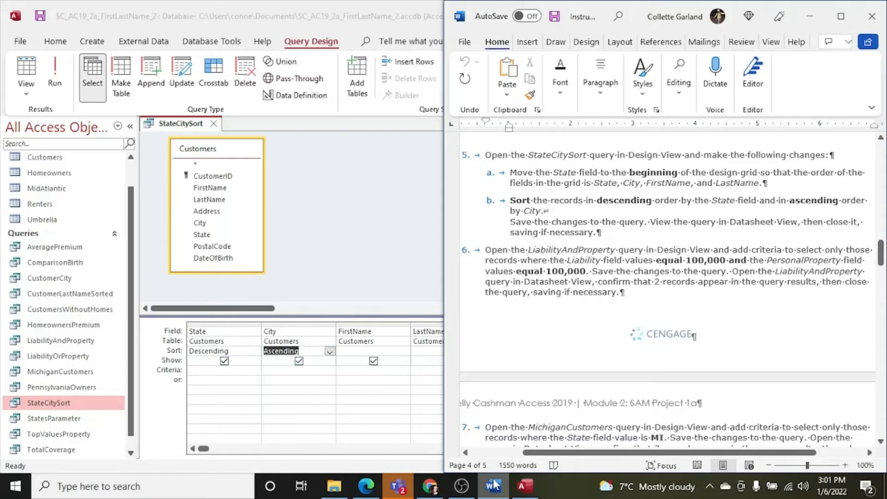
pyautogui.click(402, 421)
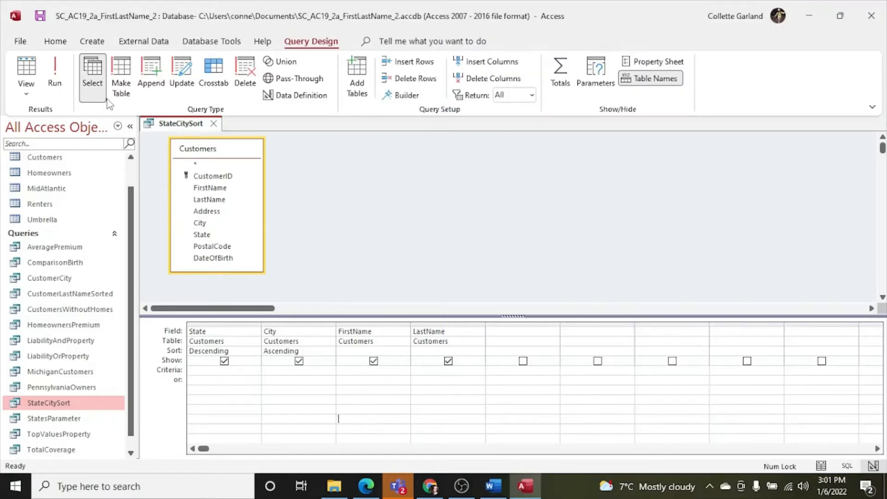
pyautogui.click(60, 83)
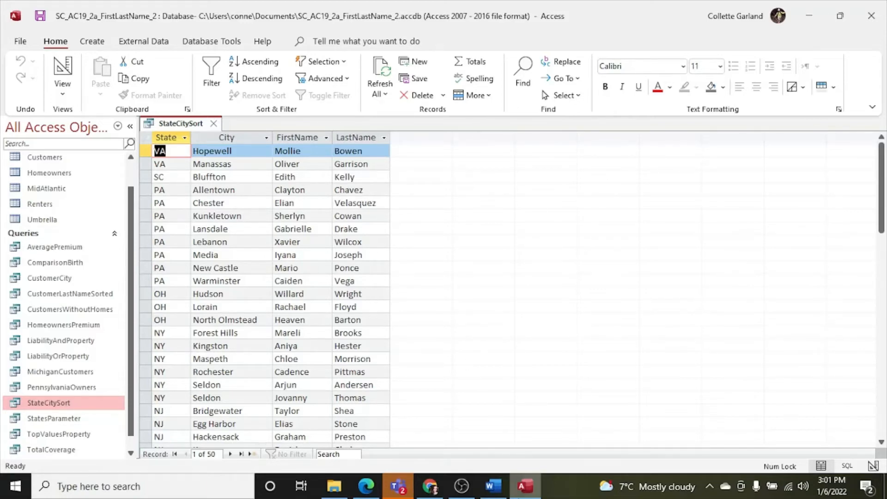
pyautogui.click(493, 486)
pyautogui.scroll(-1, 620, 354)
pyautogui.scroll(3, 620, 354)
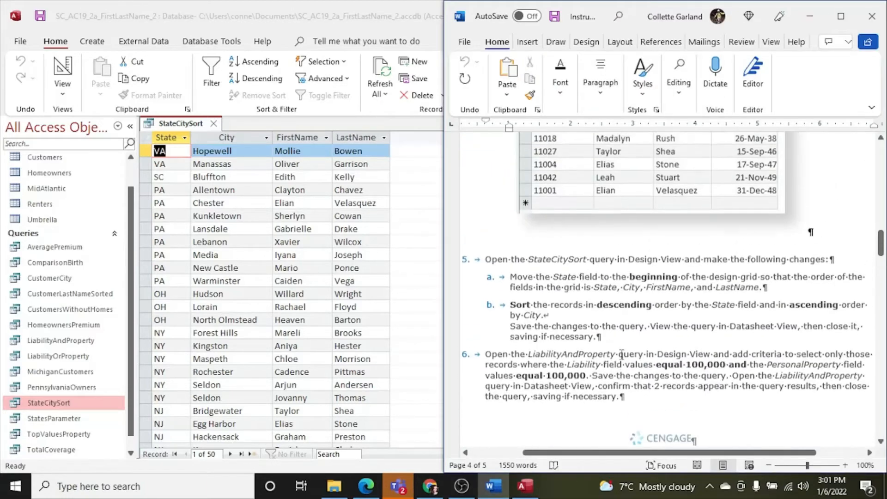
pyautogui.click(430, 222)
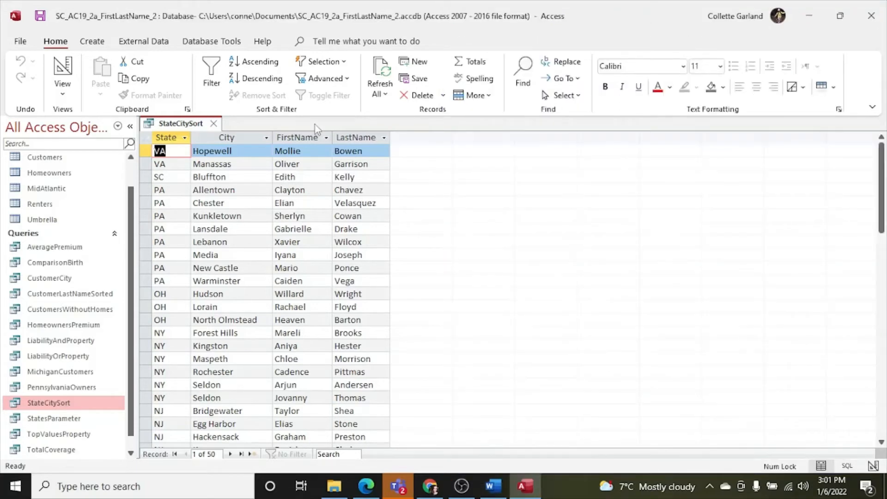
pyautogui.click(213, 123)
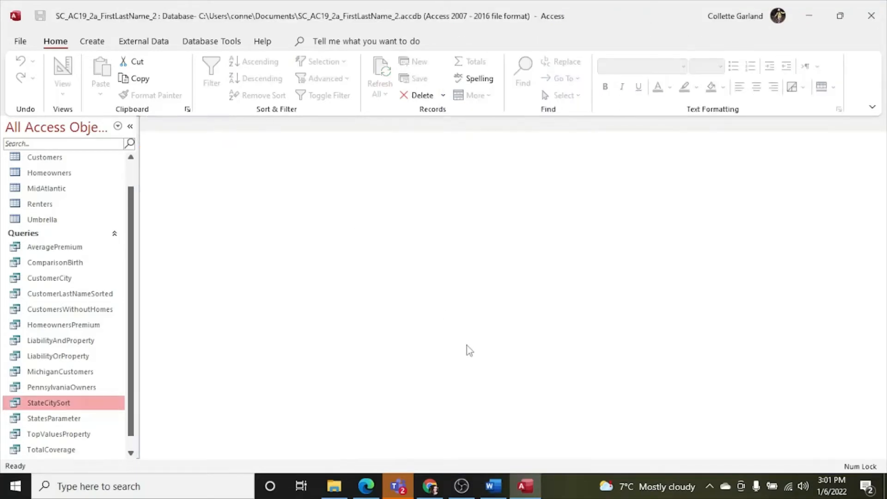
# Read project step 6 in the Word instructions and open the LiabilityAndProperty query in Design View
pyautogui.click(493, 486)
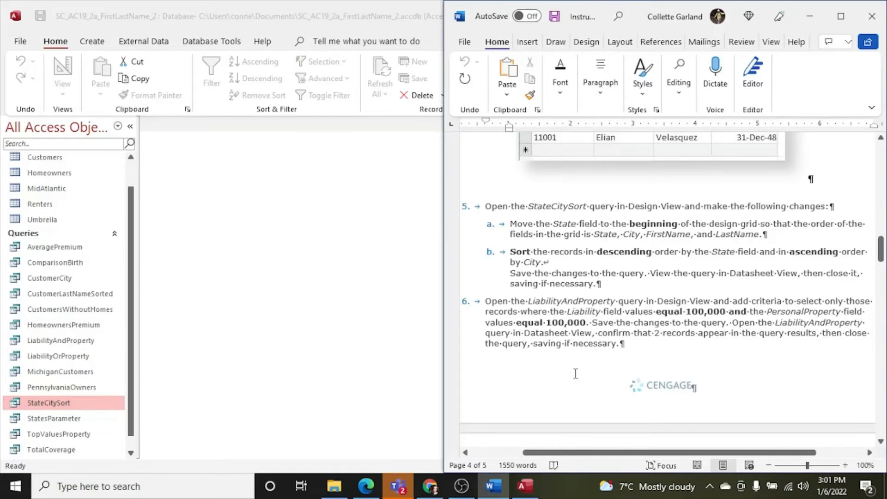
pyautogui.scroll(-3, 575, 373)
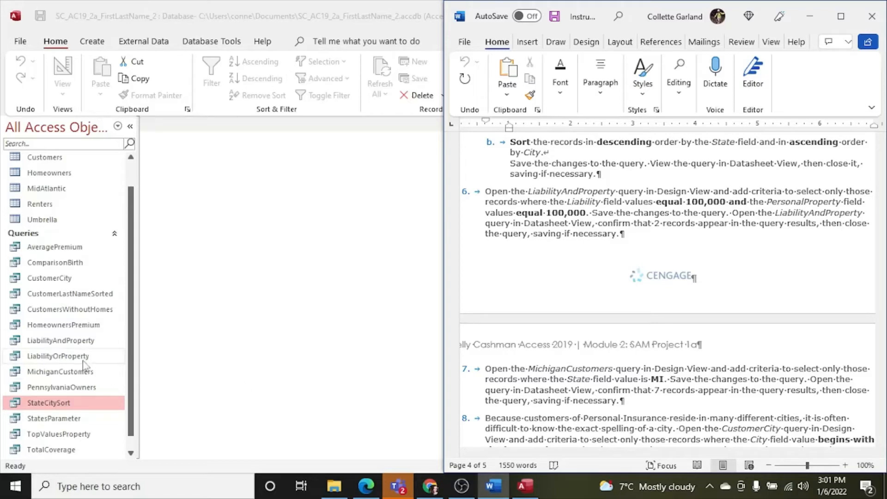
pyautogui.rightClick(73, 344)
pyautogui.click(124, 180)
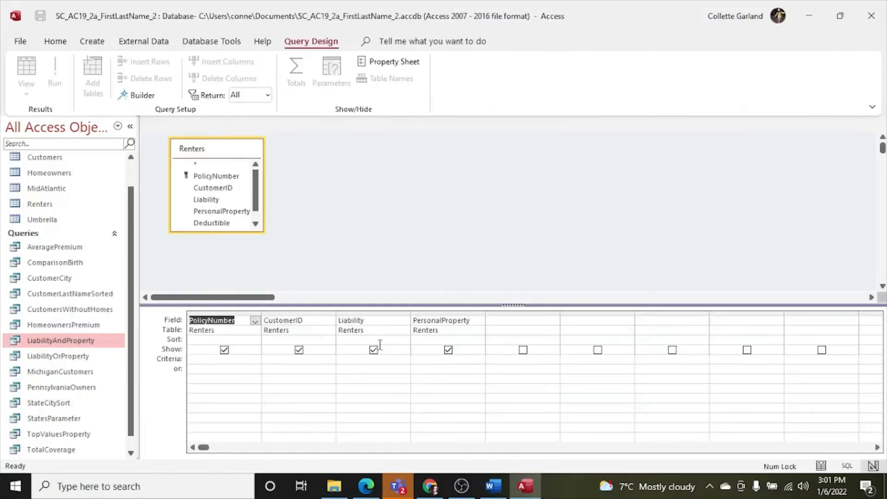
# Reread step 6 and add the criterion =100000 to both the Liability and PersonalProperty fields on the same criteria row
pyautogui.click(493, 485)
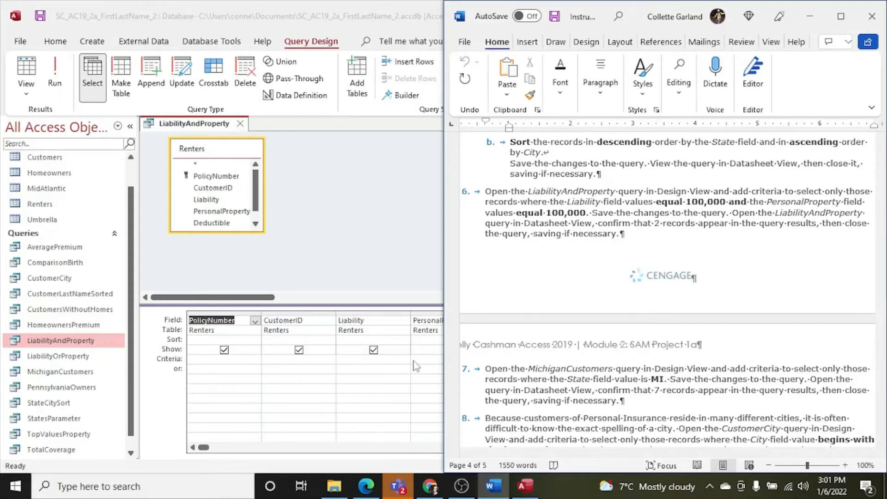
pyautogui.click(389, 360)
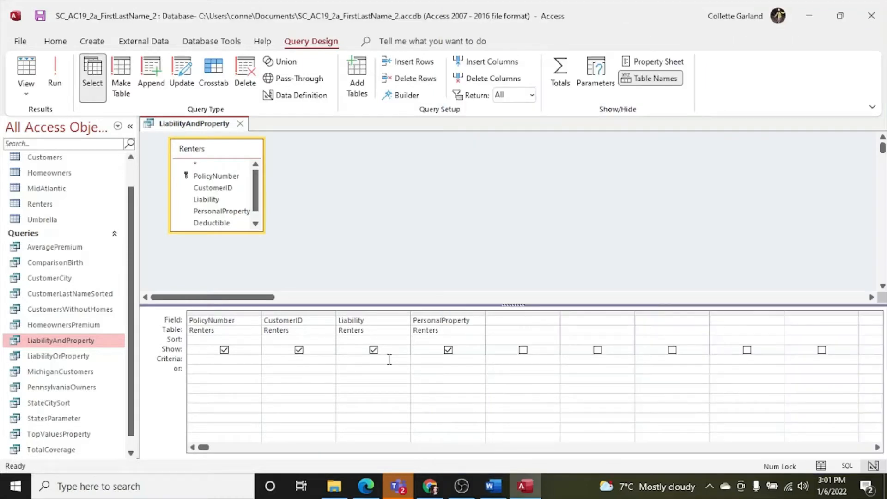
pyautogui.write('=100000')
pyautogui.press('Tab')
pyautogui.write('=100000')
# Check step 6 in the Word instructions, run the LiabilityAndProperty query to confirm its record count, and close it
pyautogui.click(492, 486)
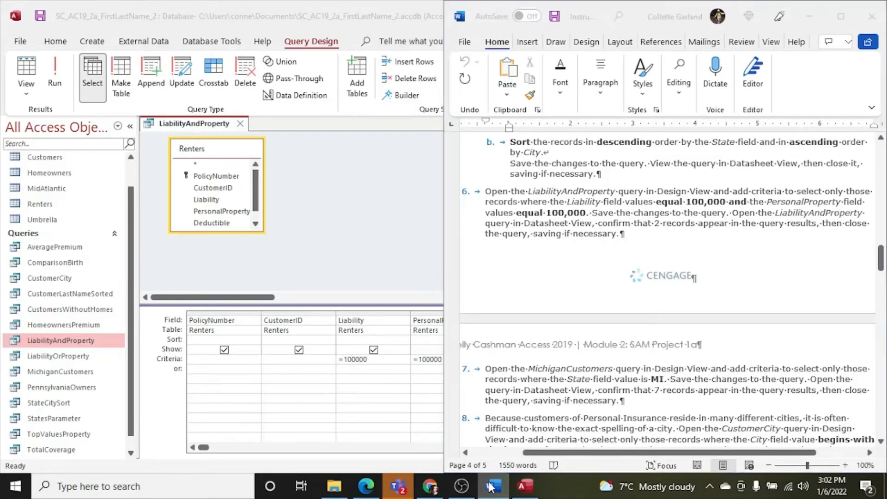
pyautogui.click(493, 486)
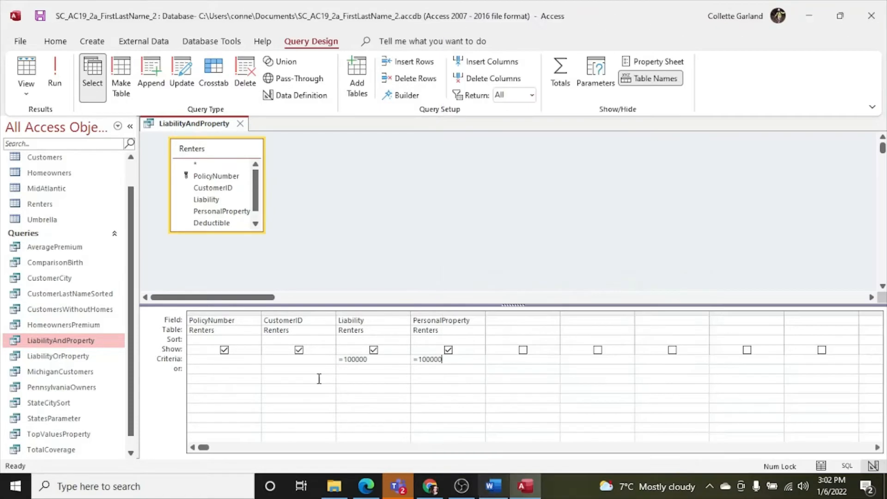
pyautogui.click(54, 76)
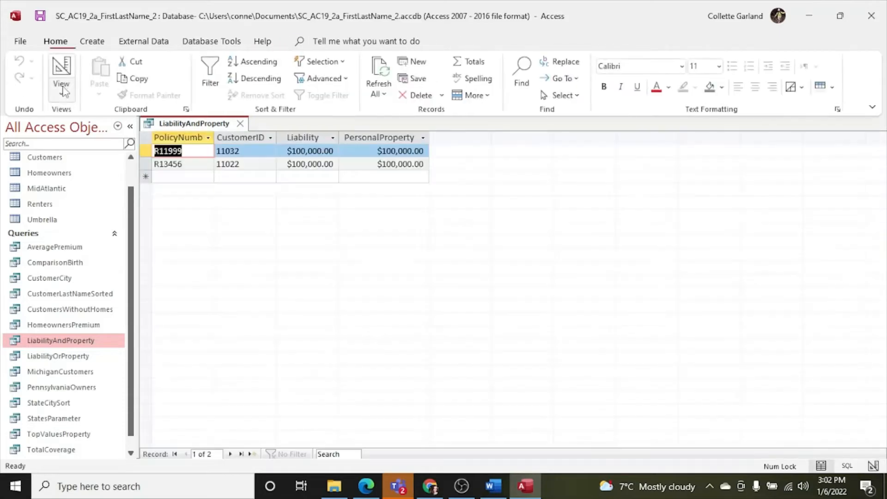
pyautogui.click(240, 124)
# Read project step 7 in the Word instructions and open the MichiganCustomers query in Design View
pyautogui.click(492, 486)
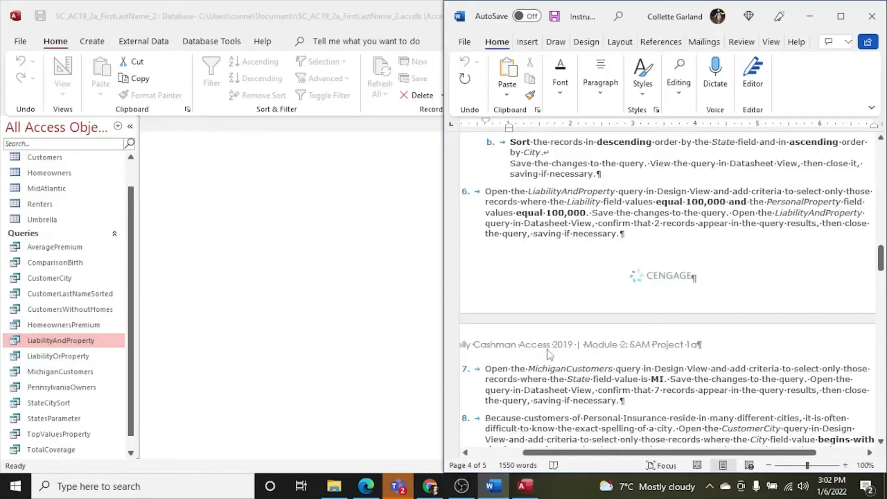
pyautogui.scroll(-5, 548, 351)
pyautogui.scroll(-2, 548, 349)
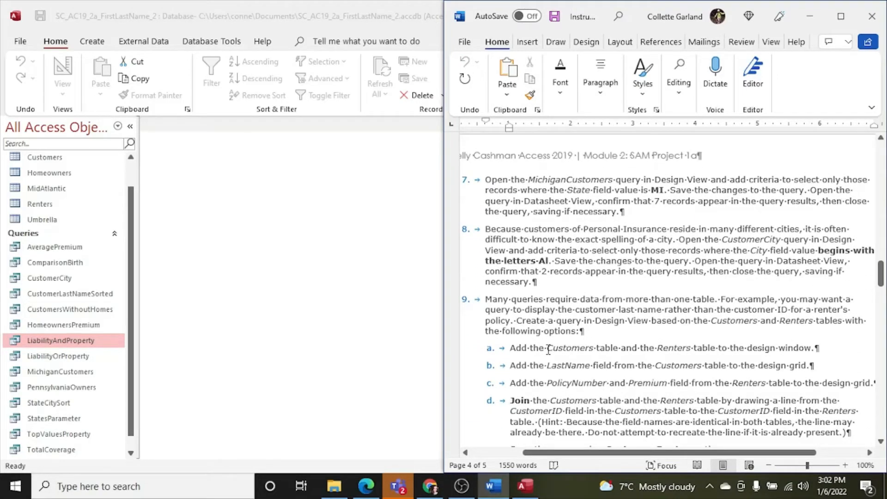
pyautogui.rightClick(73, 373)
pyautogui.click(113, 210)
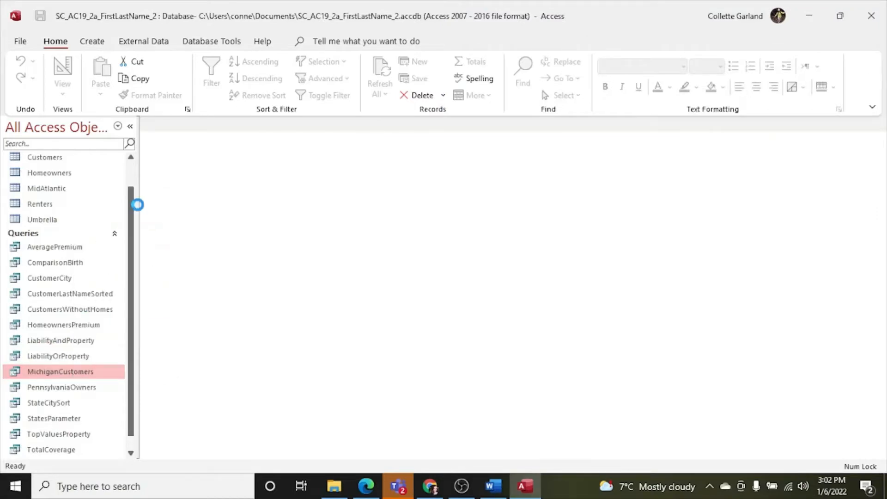
# Reread step 7 and add the criterion MI to the State field of the MichiganCustomers query
pyautogui.hotkey('alt', 'Tab')
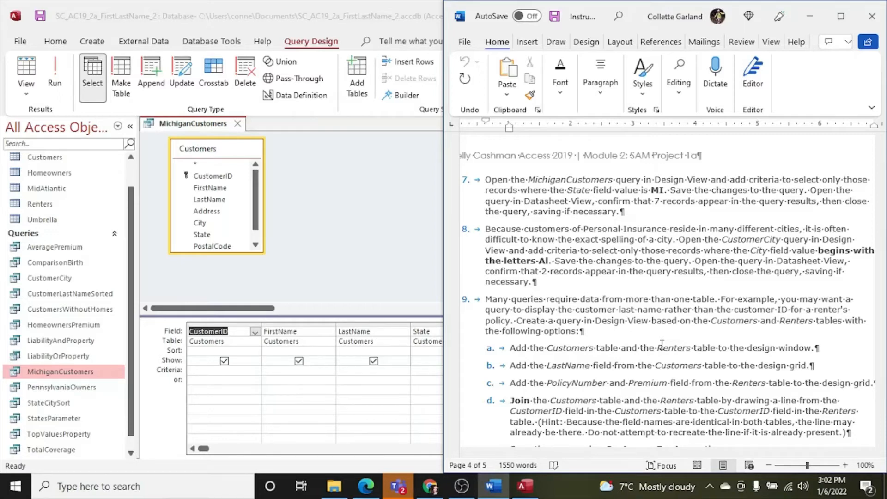
pyautogui.click(420, 370)
pyautogui.write('MI')
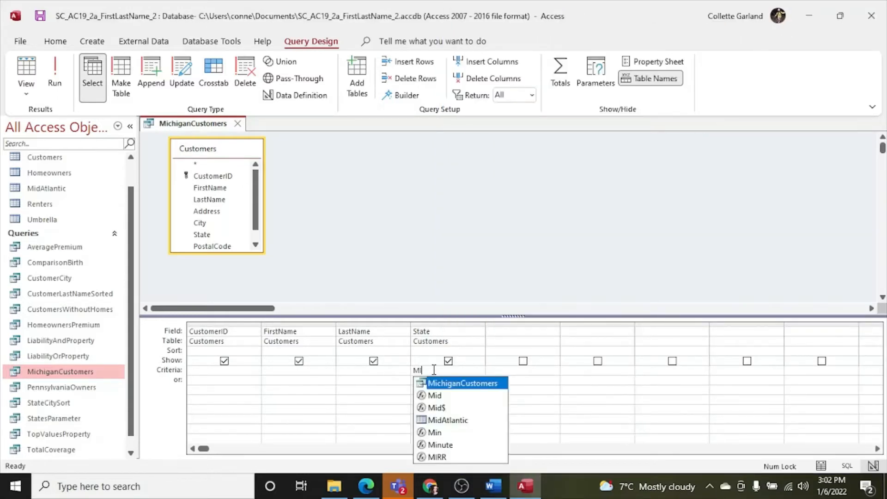
pyautogui.click(437, 369)
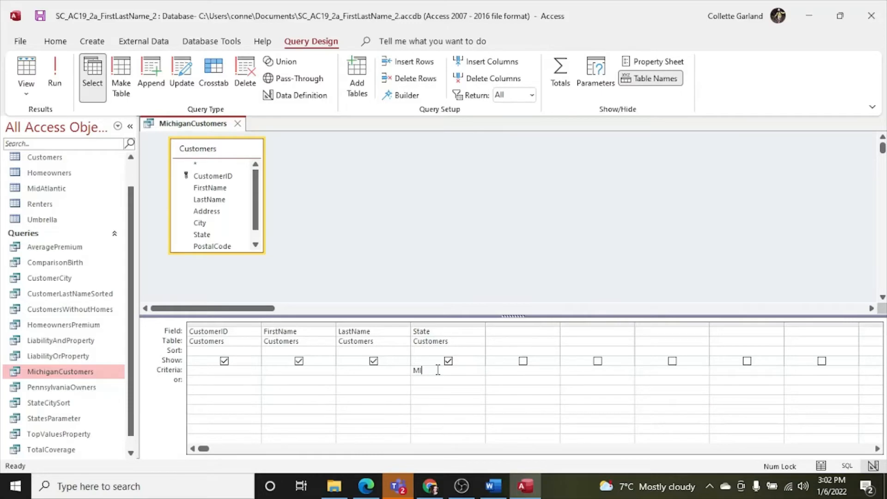
# Recheck step 7, save and run the MichiganCustomers query to confirm its record count, and close it
pyautogui.click(493, 485)
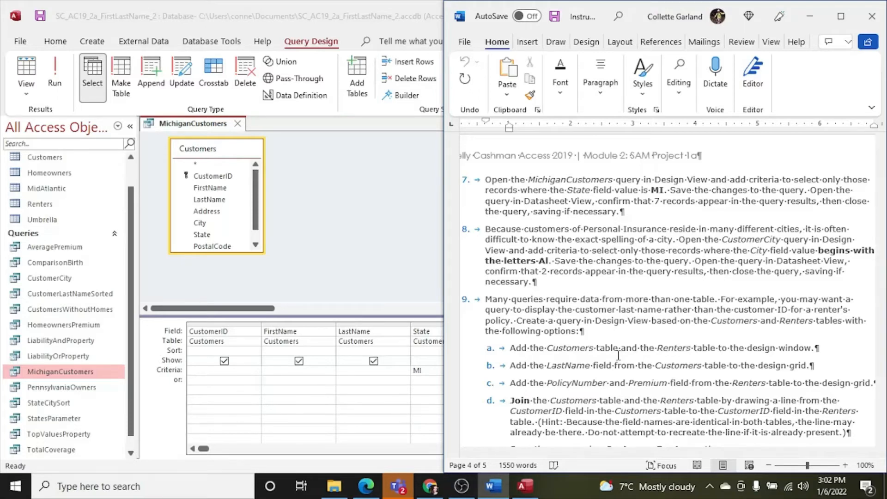
pyautogui.click(386, 245)
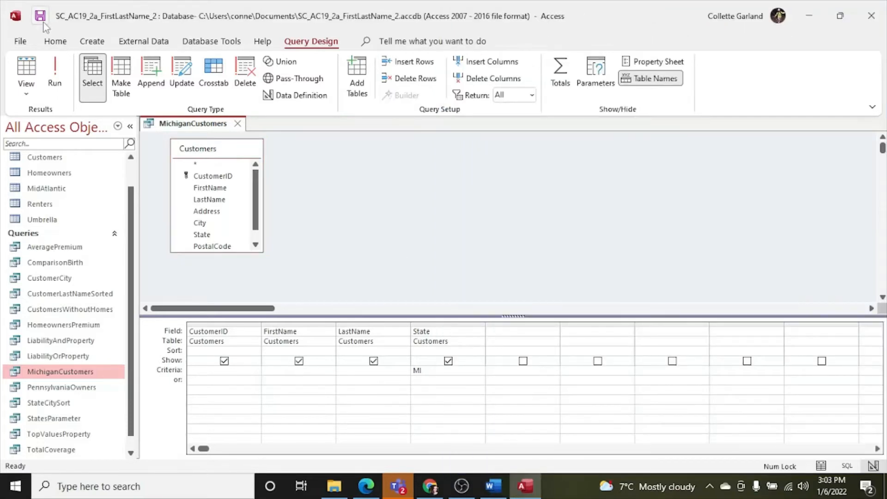
pyautogui.click(54, 73)
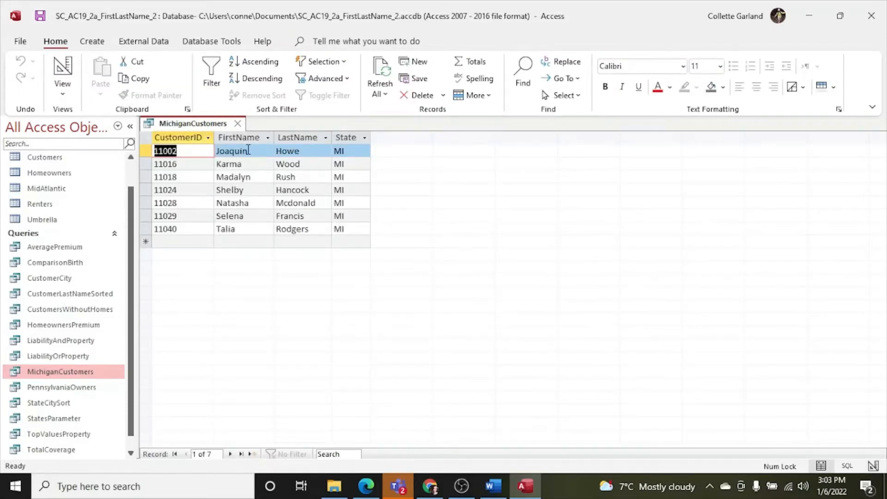
pyautogui.click(238, 123)
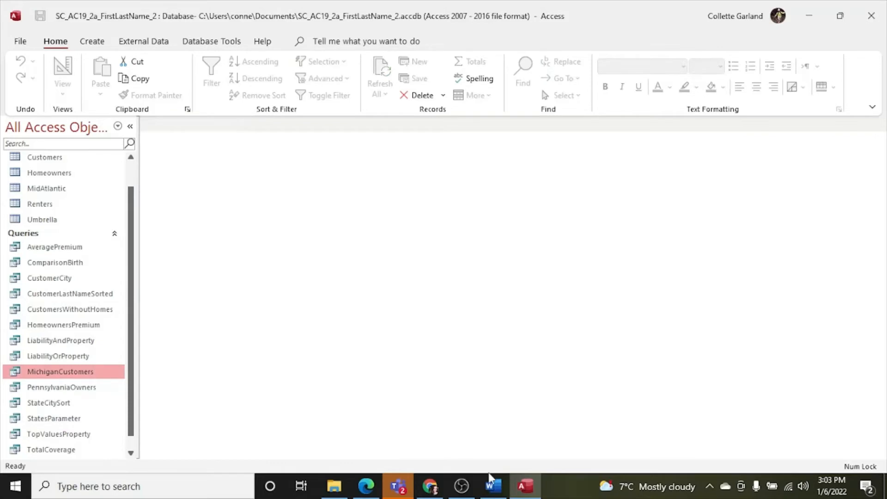
# Read project step 8 in the Word instructions and open the CustomerCity query in Design View
pyautogui.click(491, 484)
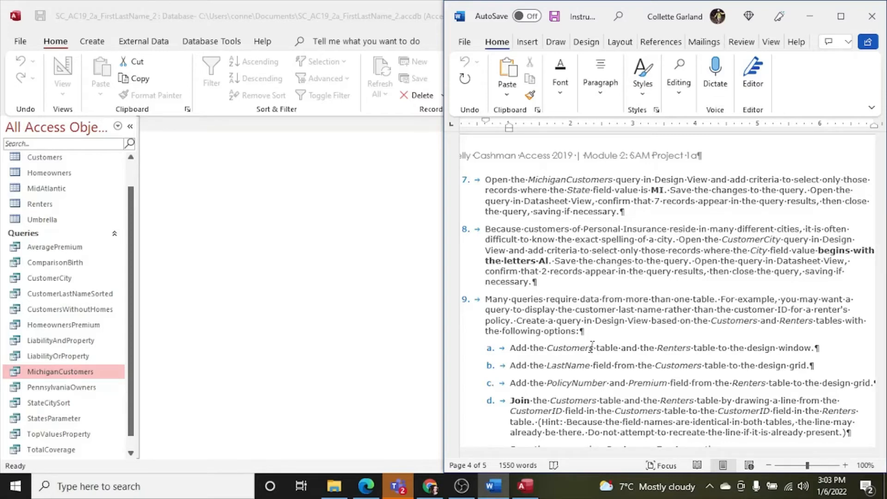
pyautogui.click(75, 279)
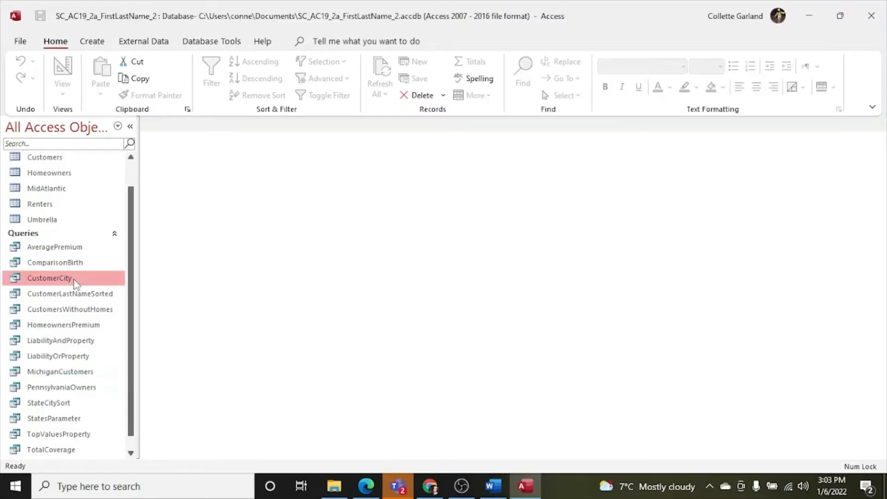
pyautogui.rightClick(74, 279)
pyautogui.click(143, 115)
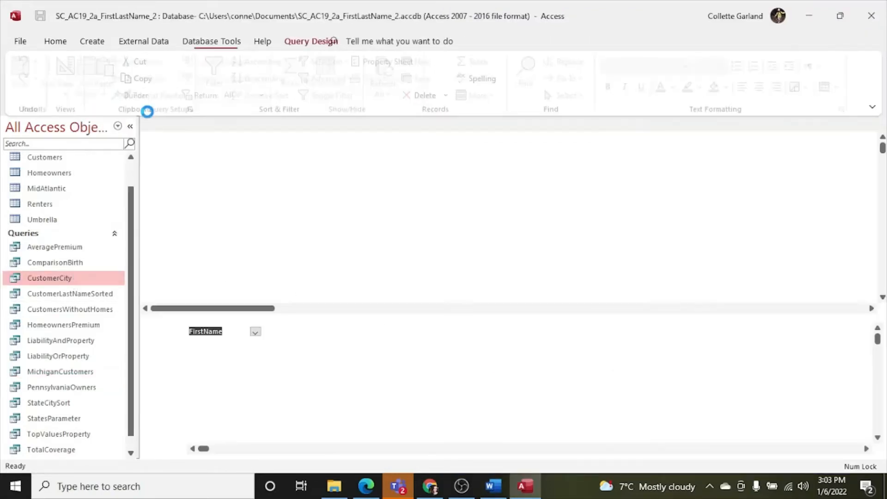
# Reread step 8 and add the wildcard criterion Al* to the City field of the CustomerCity query
pyautogui.click(493, 486)
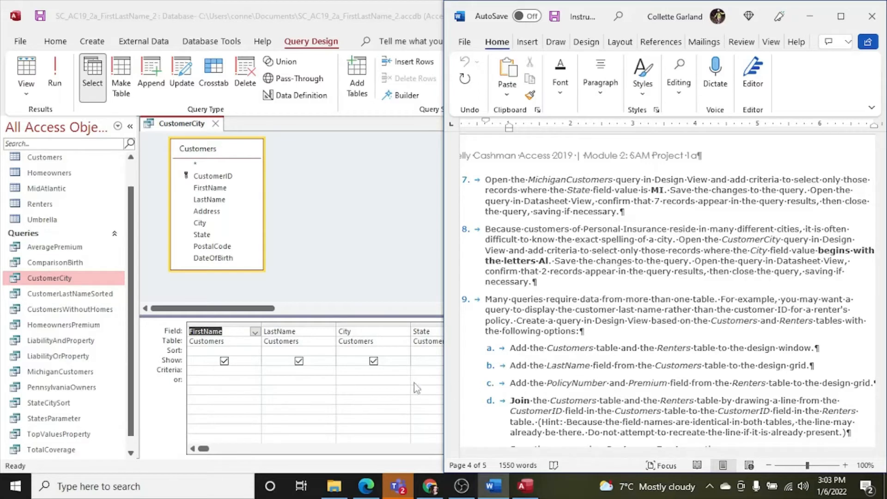
pyautogui.click(402, 370)
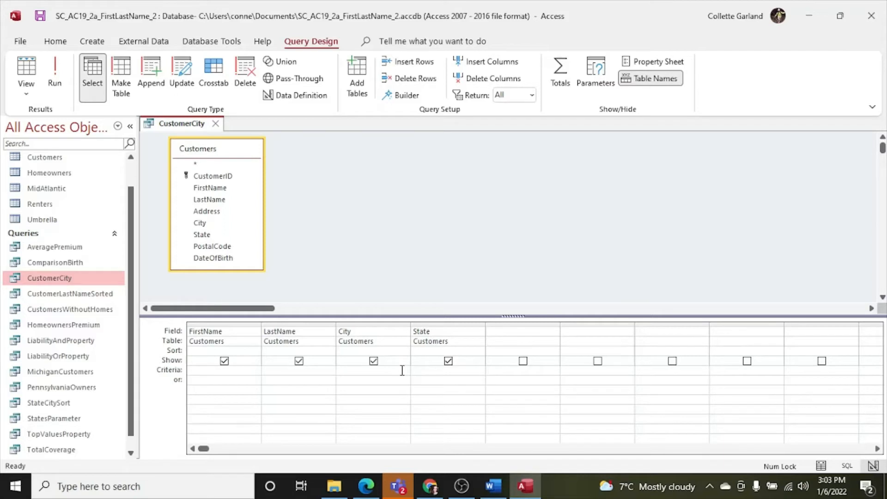
pyautogui.write('Al*')
# Recheck step 8, save and run the CustomerCity query to confirm its record count, and close it
pyautogui.click(492, 485)
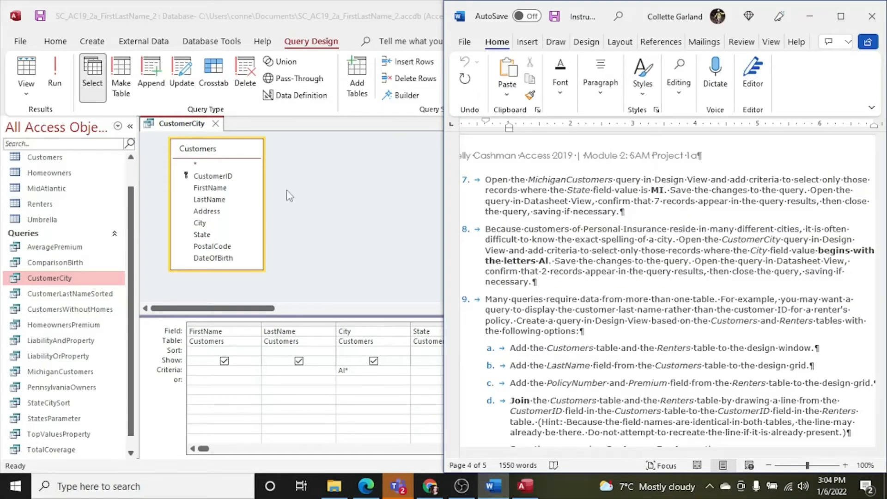
pyautogui.click(39, 17)
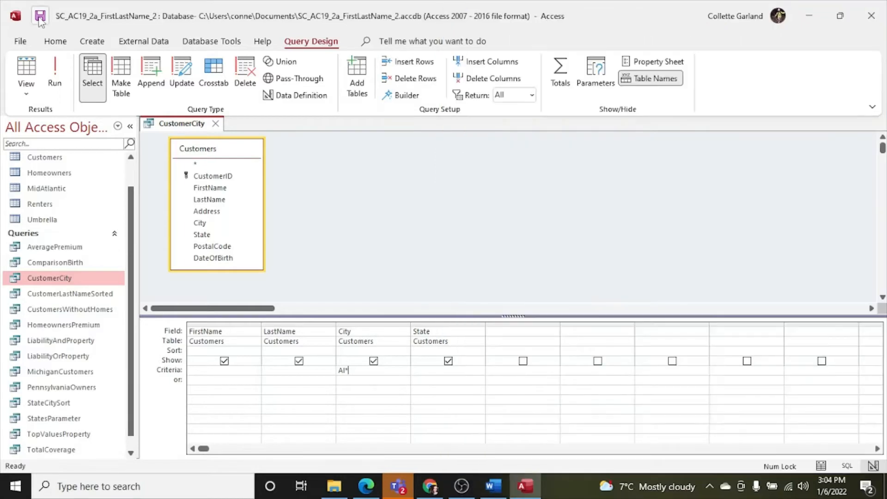
pyautogui.click(52, 70)
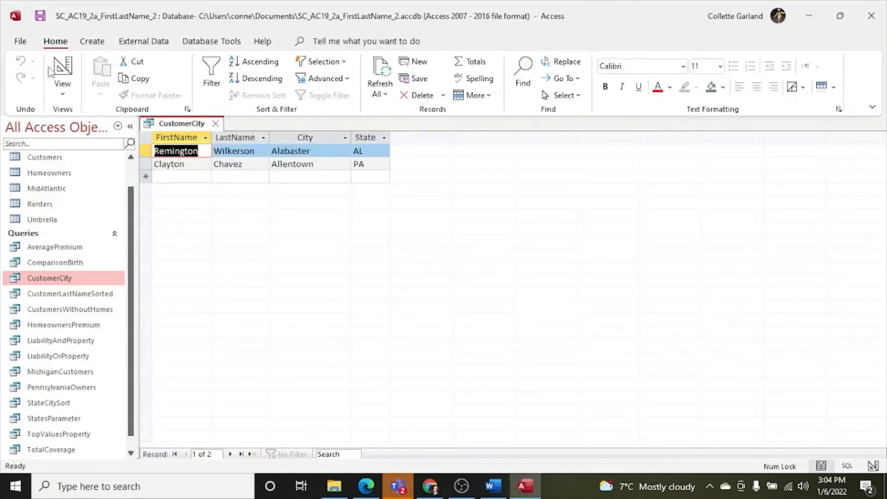
pyautogui.click(215, 123)
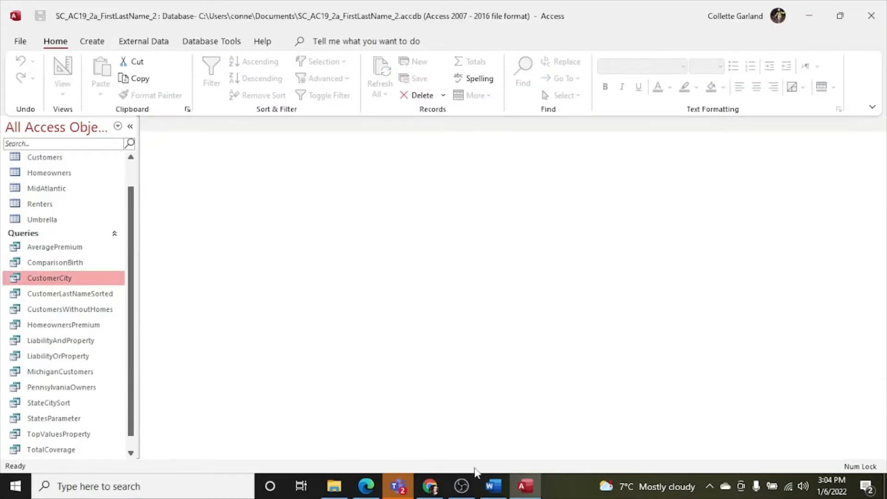
# Read project step 9 in the Word instructions and start a new query in Design View
pyautogui.click(493, 485)
pyautogui.scroll(-4, 560, 384)
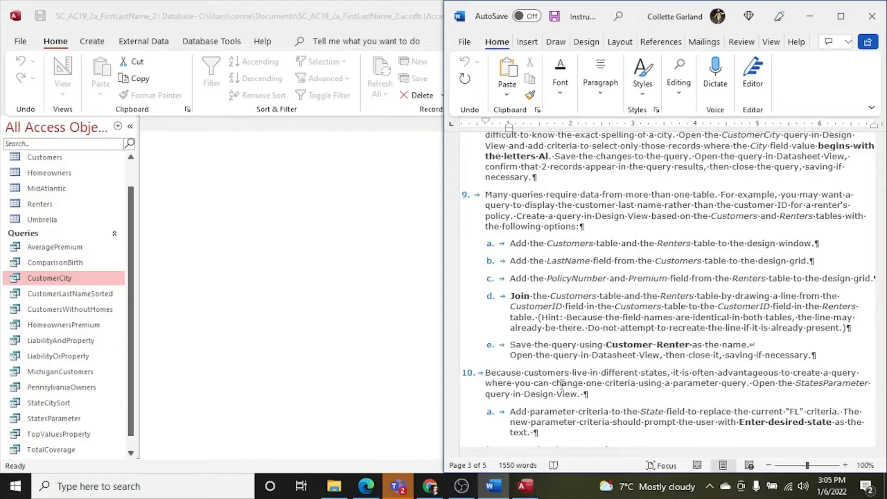
pyautogui.click(102, 42)
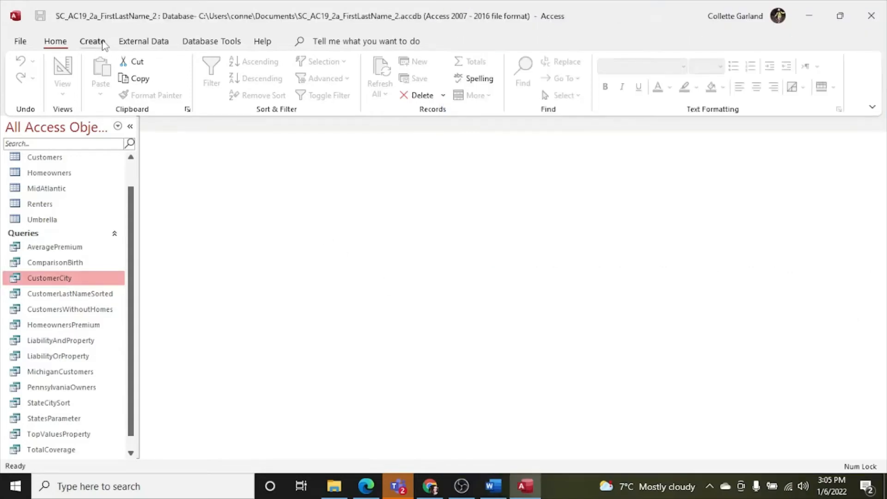
pyautogui.click(102, 42)
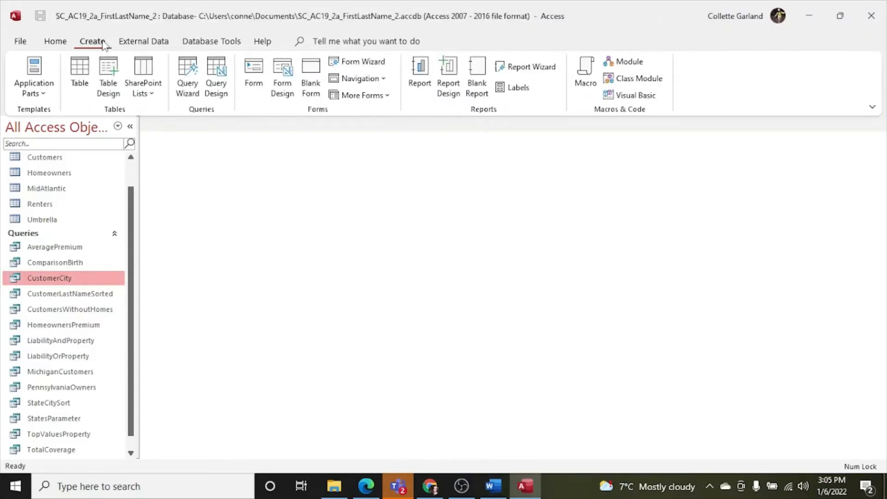
pyautogui.click(218, 97)
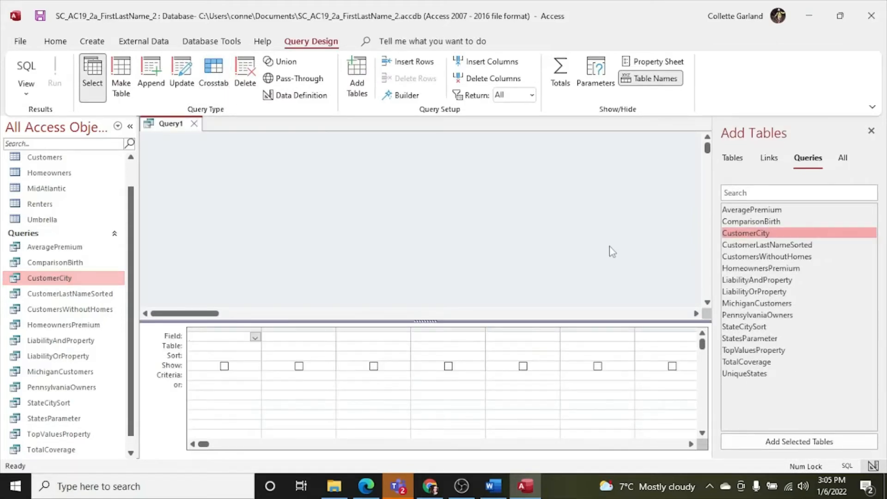
# Recheck step 9 and add the Customers and Renters tables to the new query's design window
pyautogui.click(507, 481)
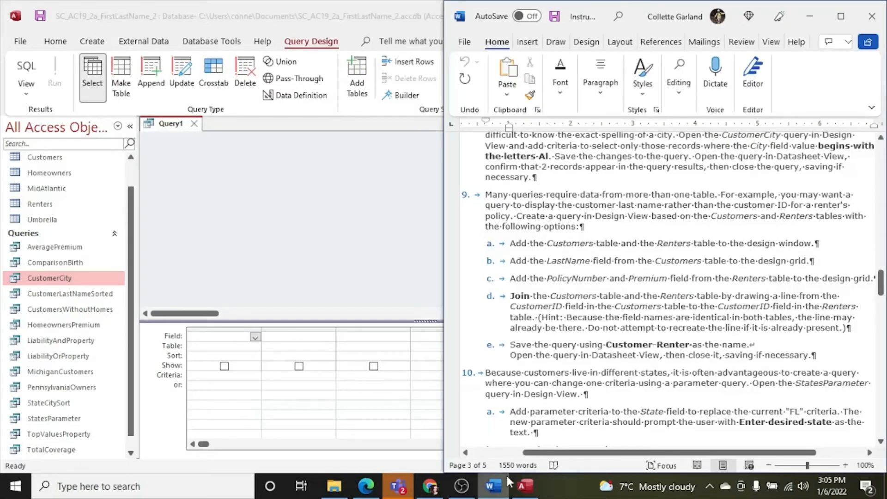
pyautogui.click(507, 481)
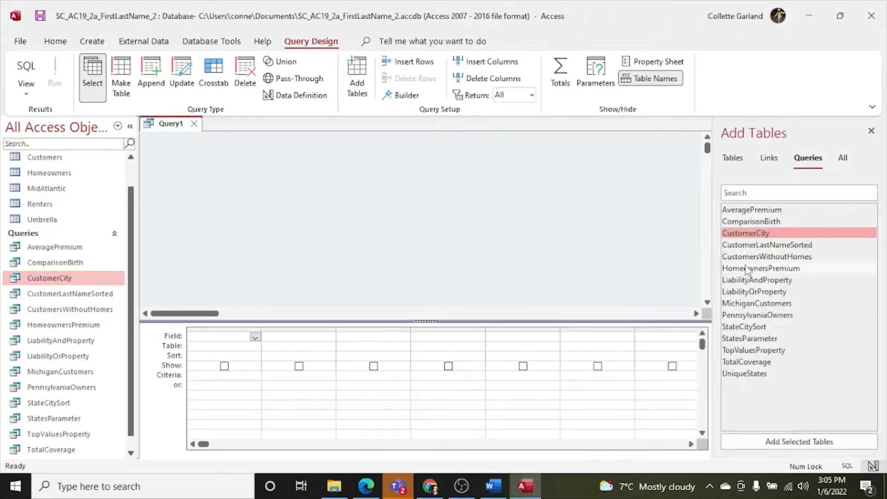
pyautogui.click(745, 156)
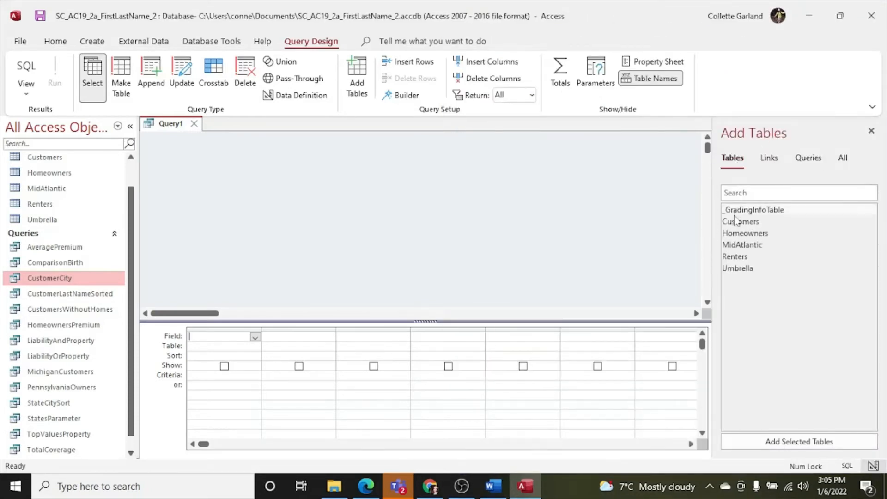
pyautogui.doubleClick(738, 222)
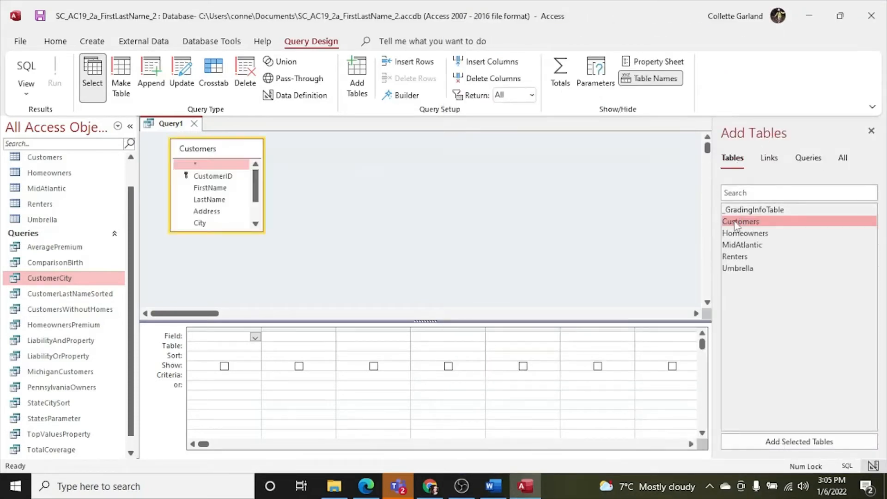
pyautogui.doubleClick(732, 256)
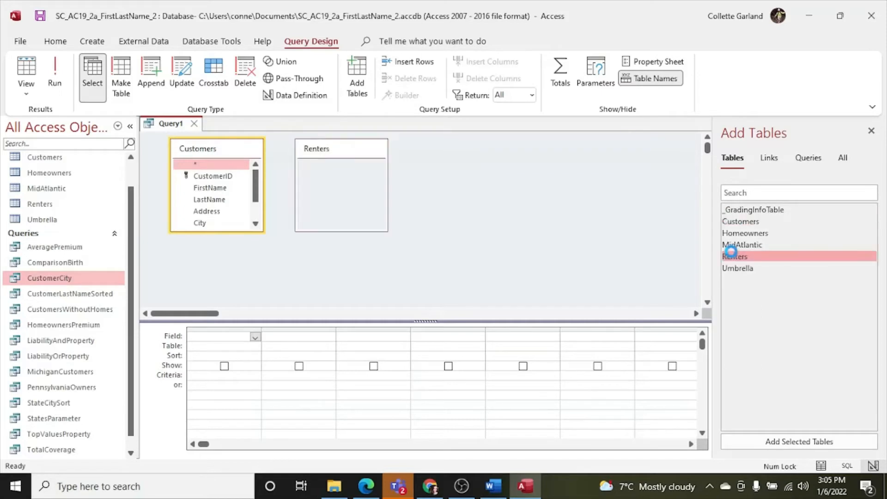
pyautogui.click(871, 131)
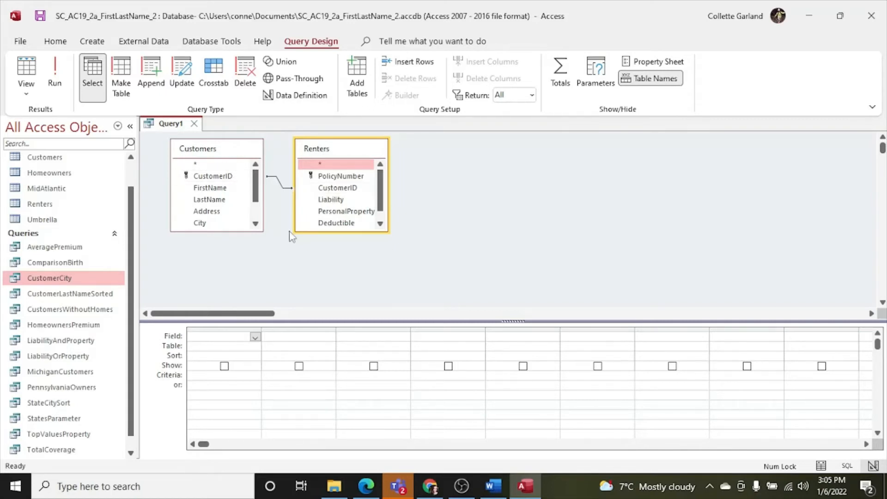
# Following step 9, add LastName from Customers and PolicyNumber and Premium from Renters to the design grid
pyautogui.click(491, 486)
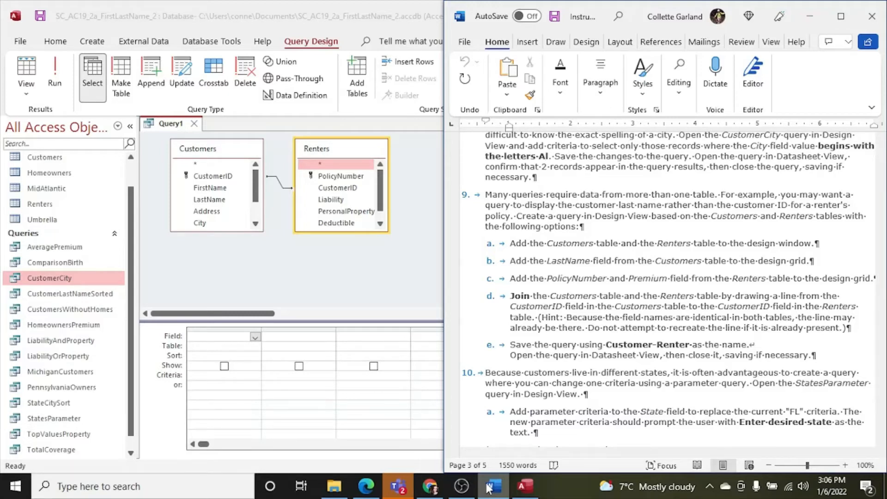
pyautogui.click(211, 202)
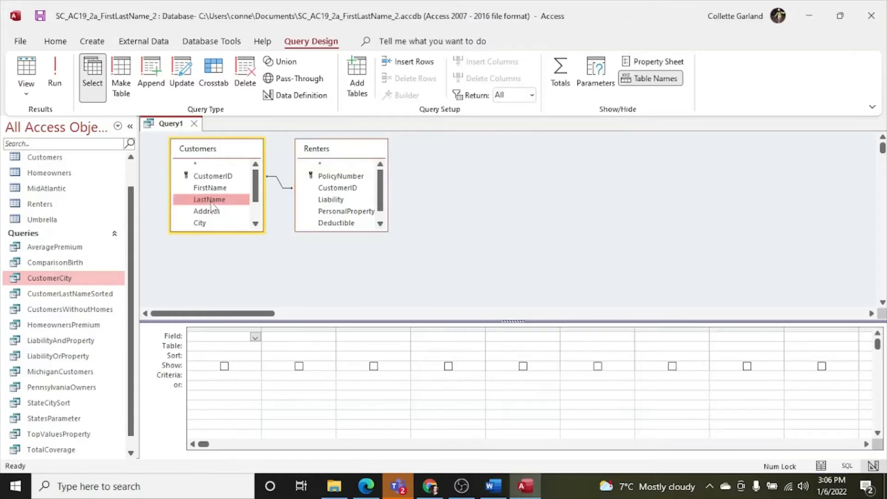
pyautogui.doubleClick(211, 201)
pyautogui.click(492, 484)
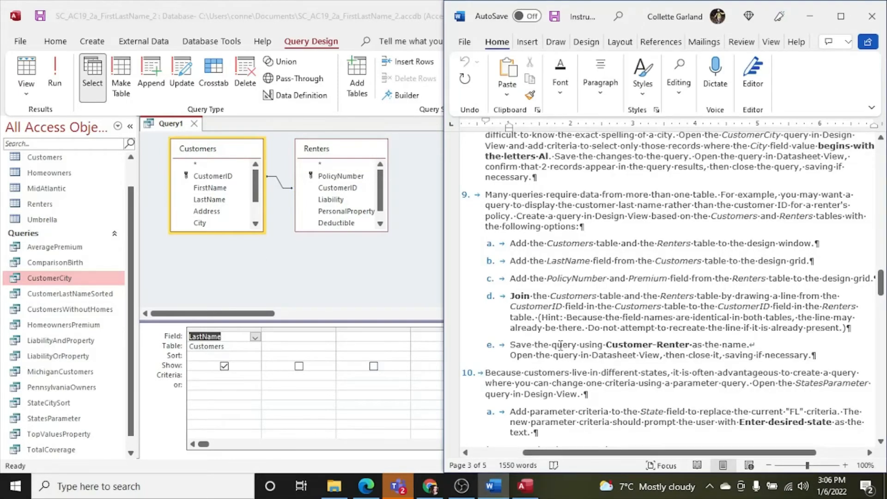
pyautogui.click(353, 178)
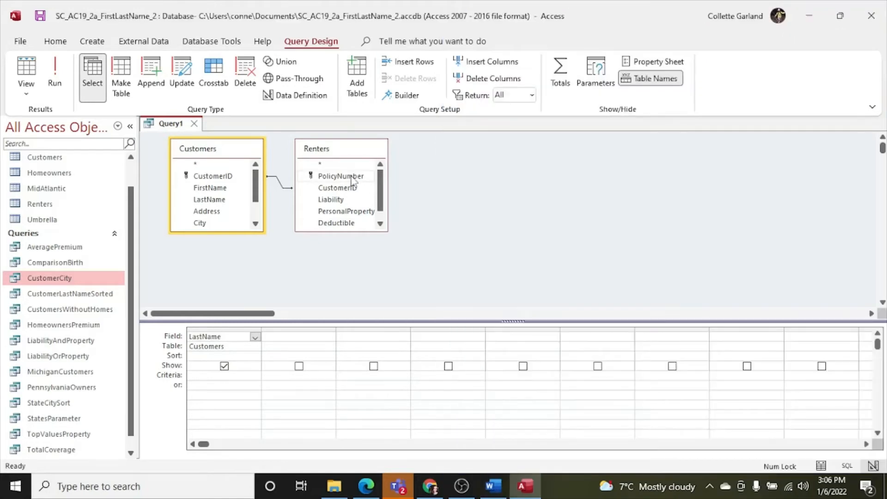
pyautogui.doubleClick(352, 178)
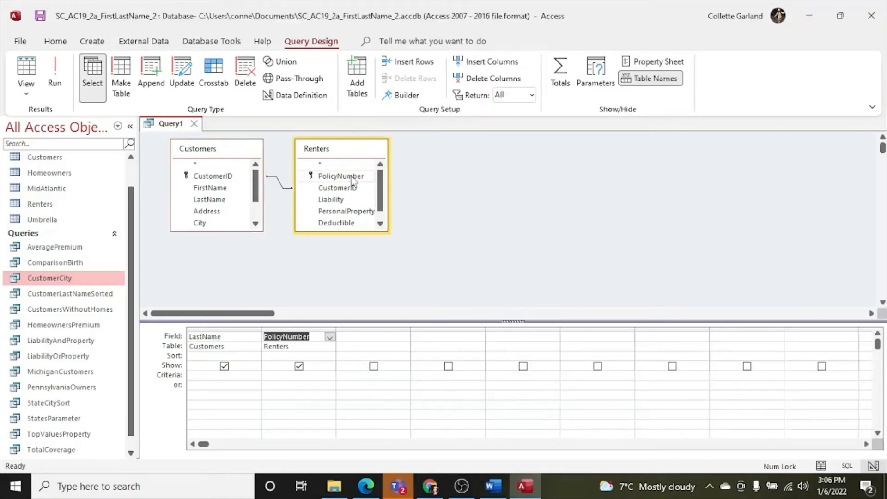
pyautogui.click(380, 224)
pyautogui.doubleClick(358, 224)
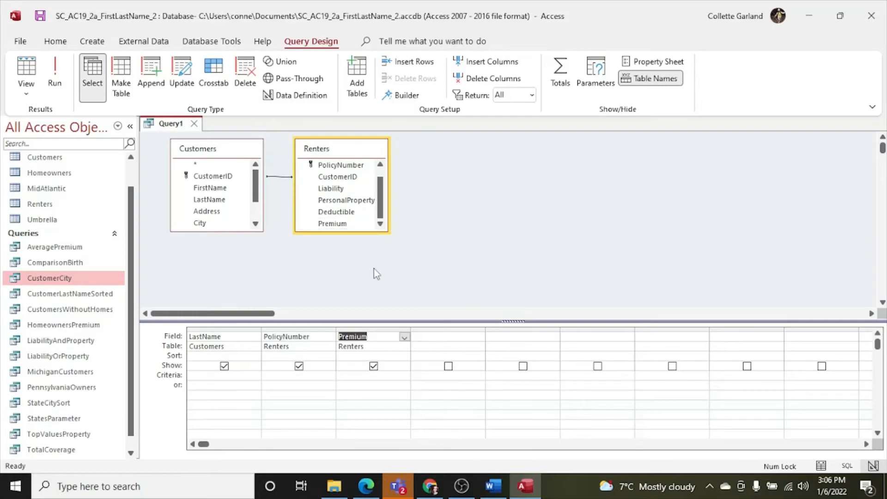
# Read the join instruction in step 9 and link CustomerID in the Customers table to CustomerID in the Renters table
pyautogui.click(493, 485)
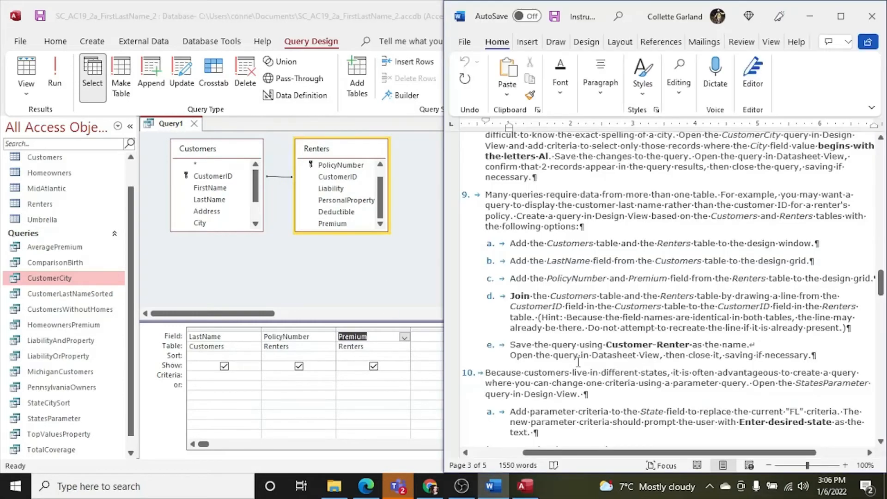
pyautogui.scroll(-1, 577, 361)
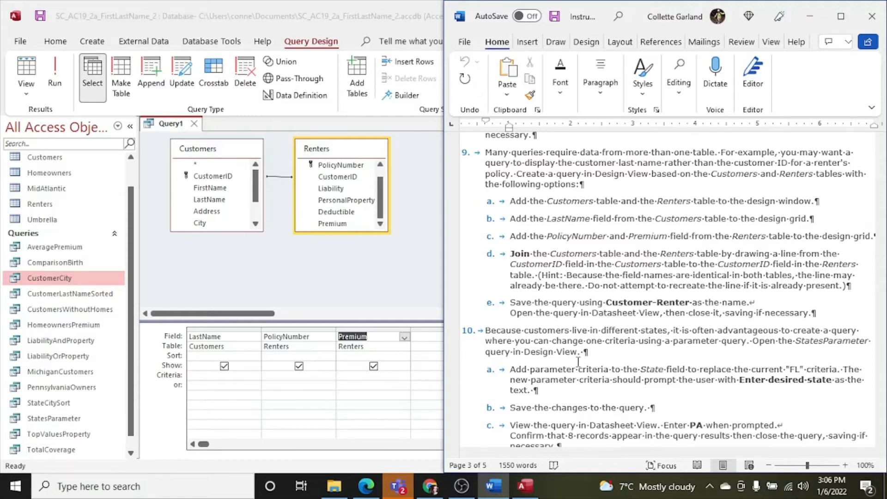
pyautogui.click(299, 242)
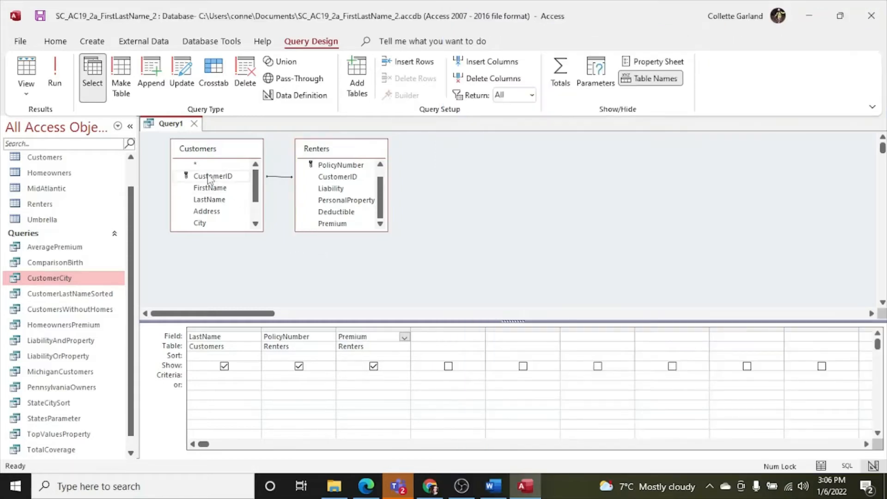
pyautogui.moveTo(208, 178); pyautogui.dragTo(329, 192)
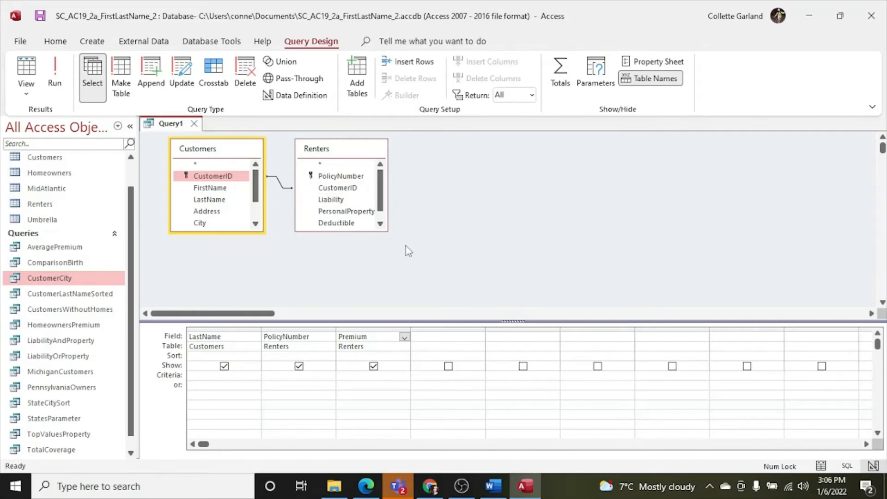
# Recheck step 9, save the query as Customer-Renter, run it to view its records, and close it
pyautogui.click(493, 486)
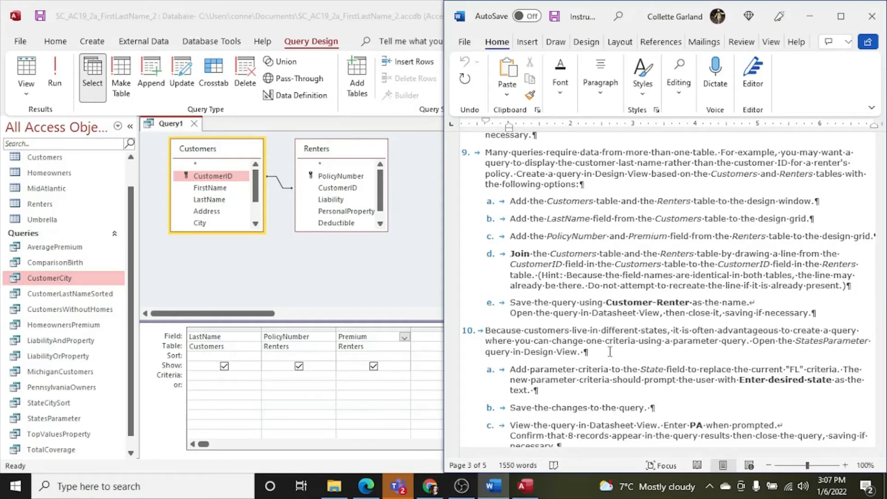
pyautogui.click(42, 24)
pyautogui.click(41, 21)
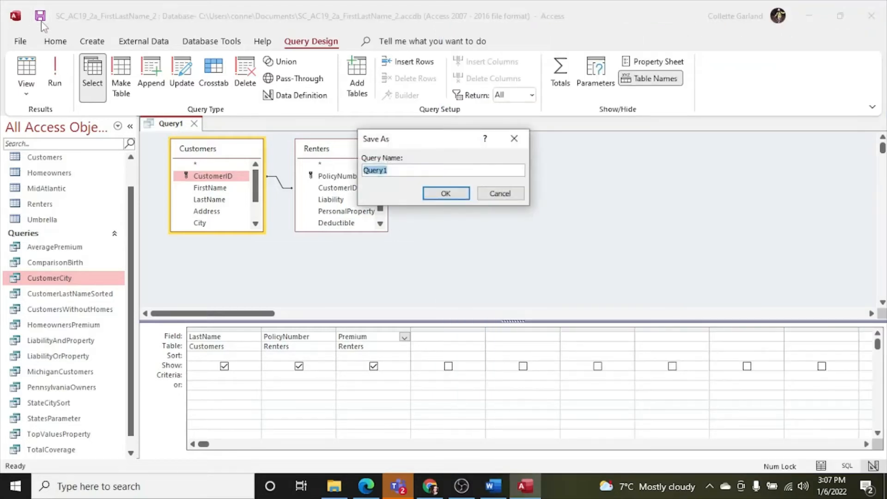
pyautogui.write('Customer-Renter')
pyautogui.press('Return')
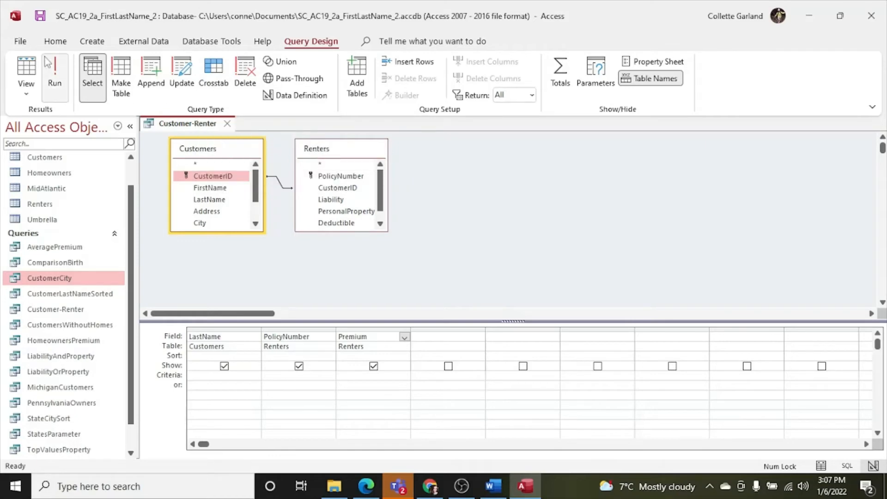
pyautogui.click(55, 77)
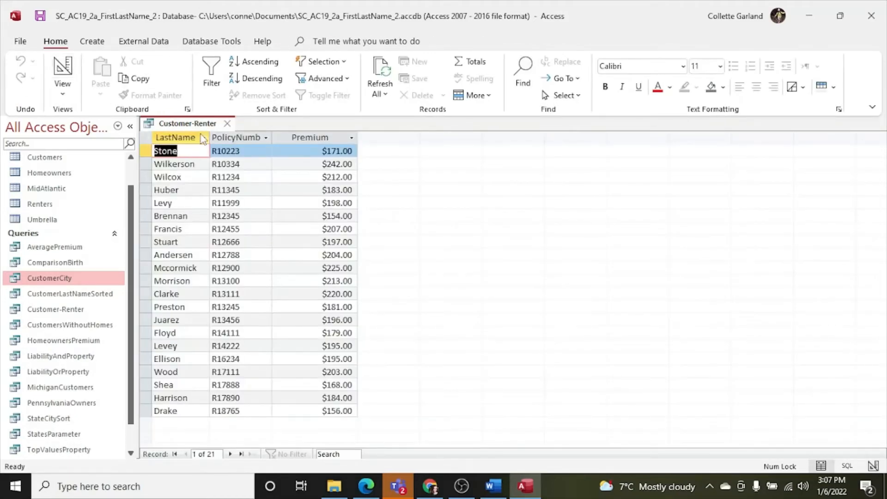
pyautogui.click(227, 124)
# Read project step 10 in the Word instructions and open the StatesParameter query in Design View
pyautogui.click(493, 486)
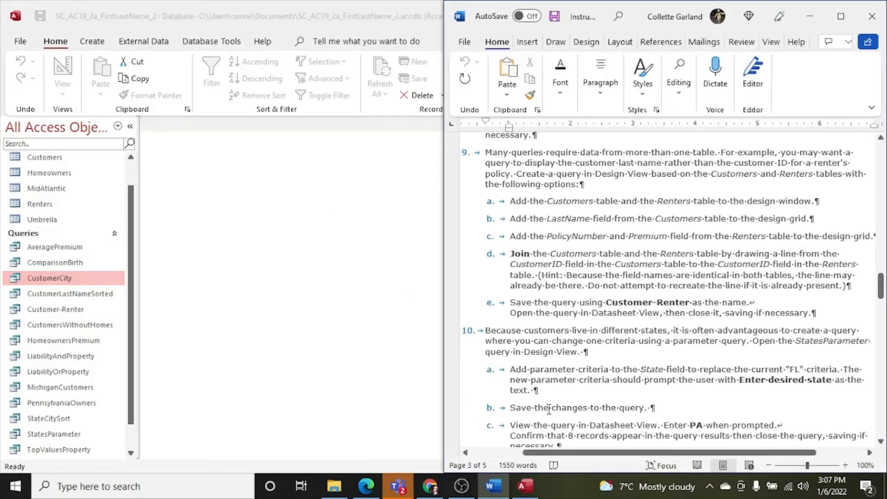
pyautogui.scroll(-2, 549, 409)
pyautogui.scroll(-3, 549, 408)
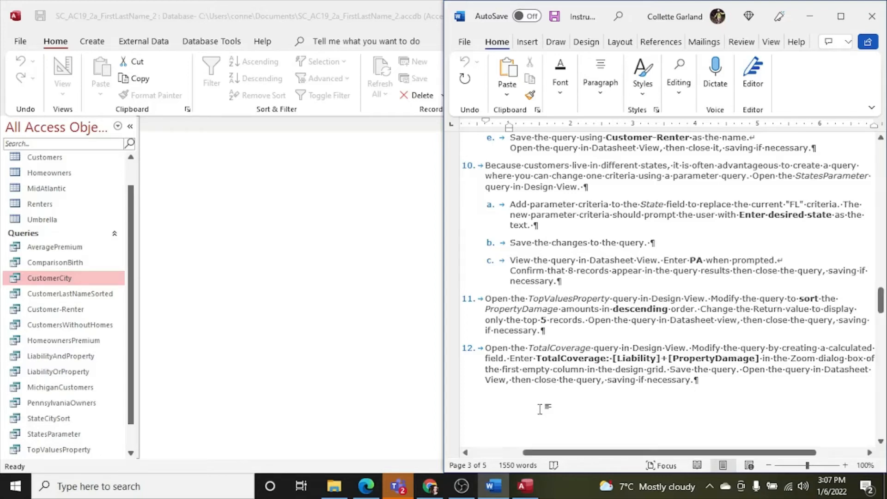
pyautogui.rightClick(66, 433)
pyautogui.click(132, 270)
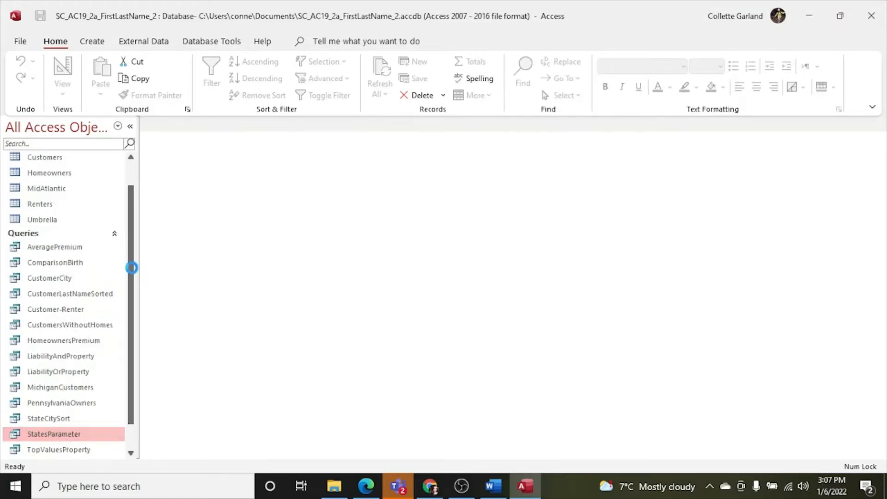
# Close the Help pane and replace the FL criterion of the State field with the parameter [Enter desired state]
pyautogui.click(492, 485)
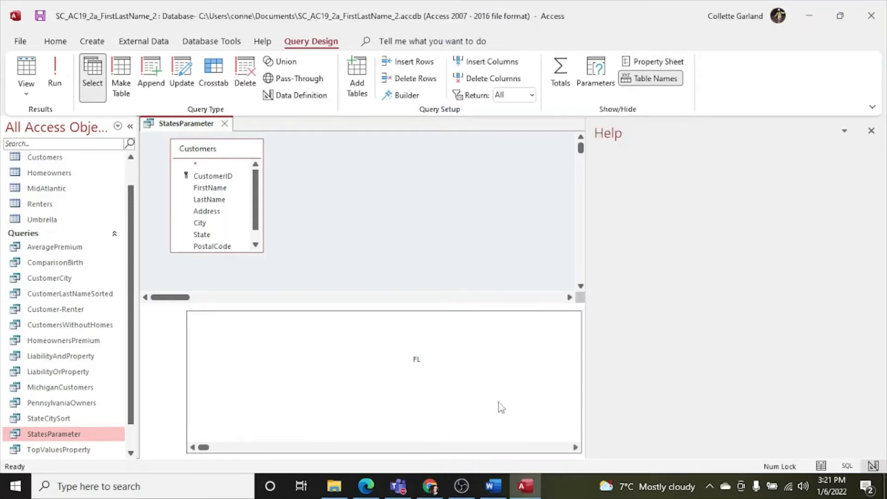
pyautogui.click(871, 131)
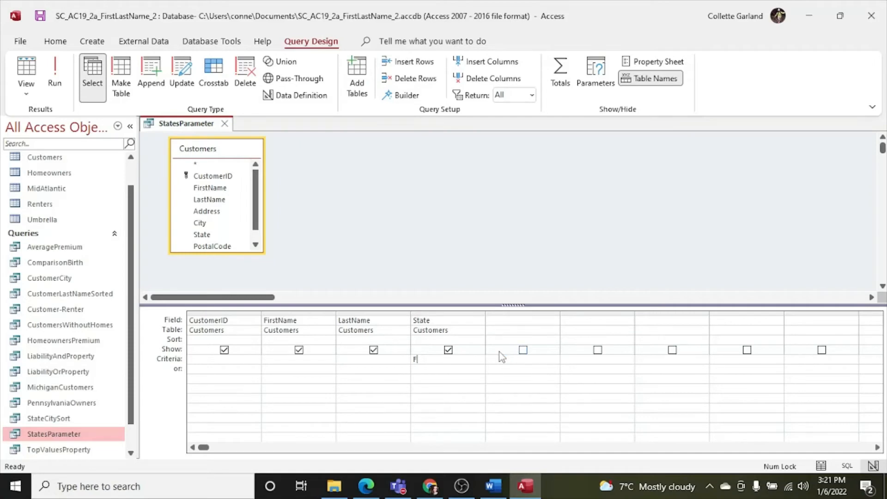
pyautogui.press('BackSpace')
pyautogui.write('[Enter desired state')
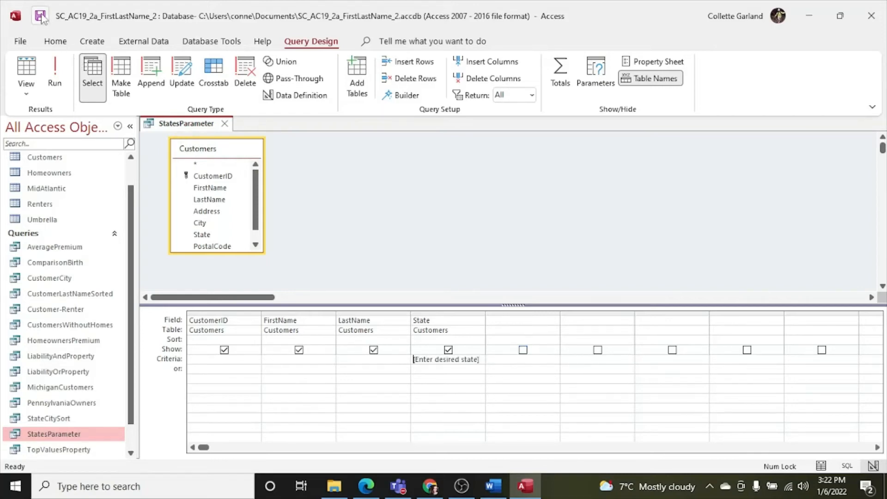
# Run the StatesParameter query with PA as the desired state to confirm its record count, and close it
pyautogui.click(55, 76)
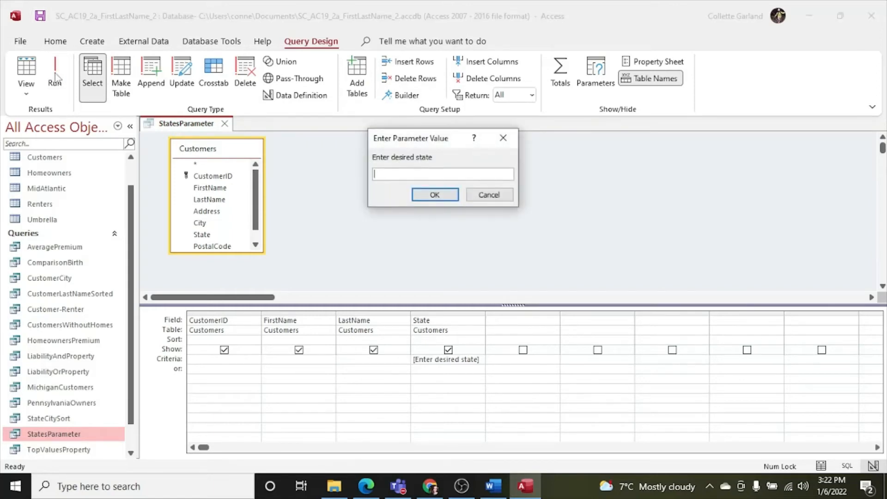
pyautogui.write('PA')
pyautogui.click(434, 194)
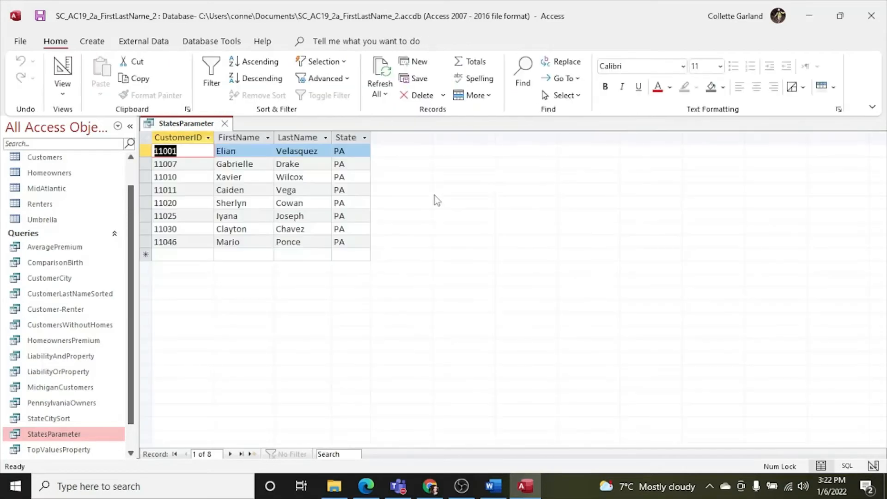
pyautogui.click(224, 123)
# Read project step 11 in the Word instructions and open the TopValuesProperty query in Design View
pyautogui.click(495, 488)
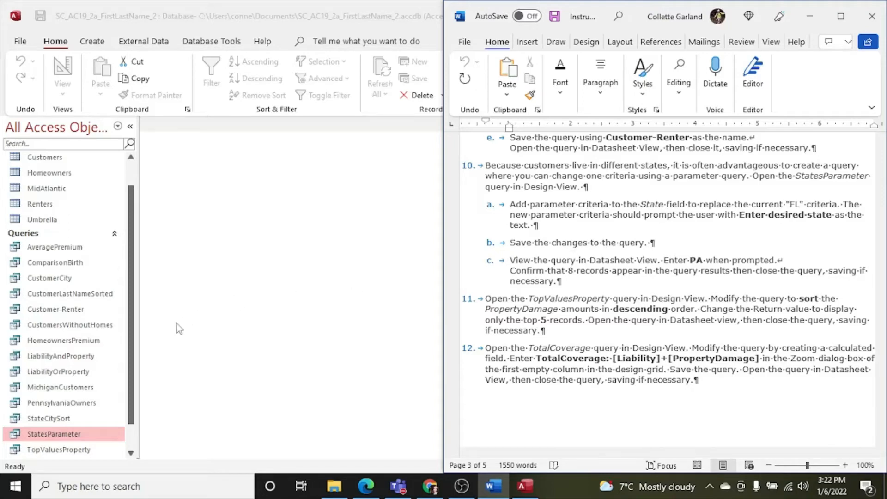
pyautogui.rightClick(60, 448)
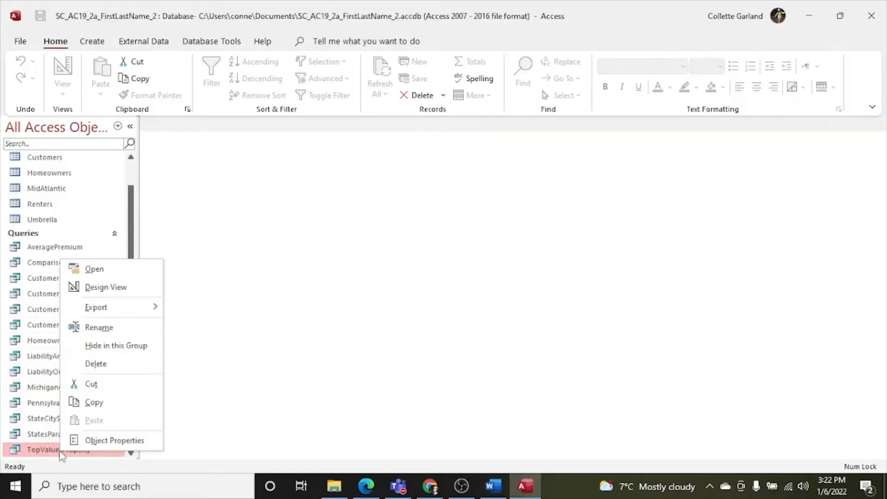
pyautogui.click(122, 291)
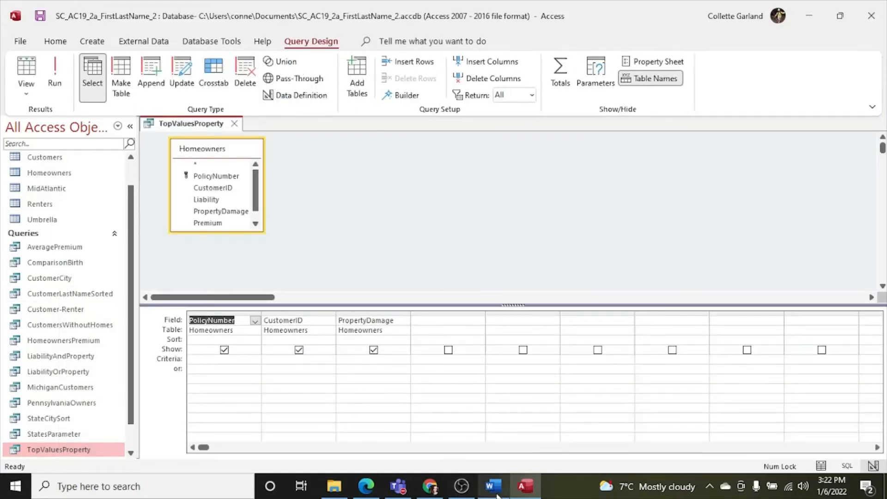
# Check project step 11 in the Word instructions and sort the PropertyDamage field in descending order
pyautogui.click(498, 494)
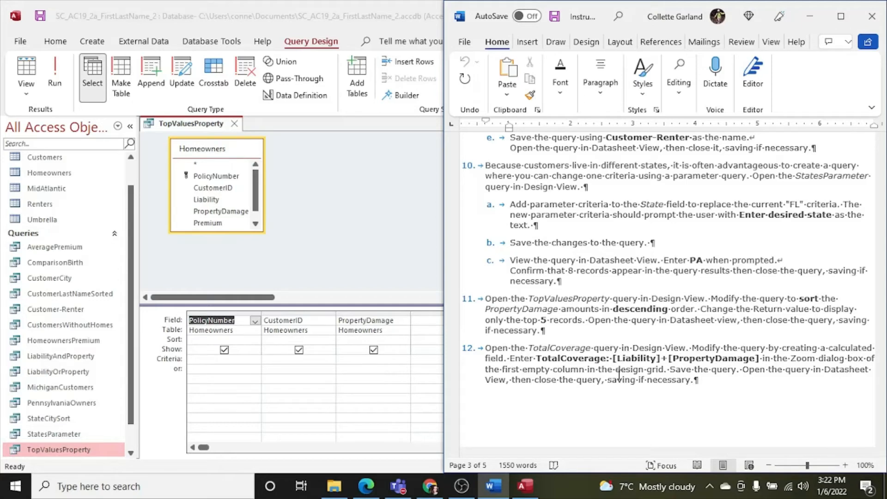
pyautogui.click(376, 341)
pyautogui.doubleClick(381, 340)
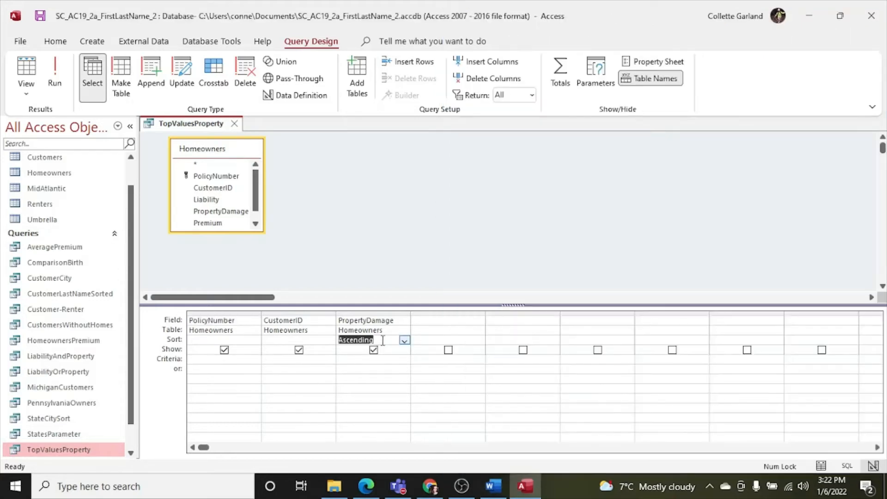
pyautogui.click(404, 340)
pyautogui.click(398, 357)
pyautogui.click(414, 368)
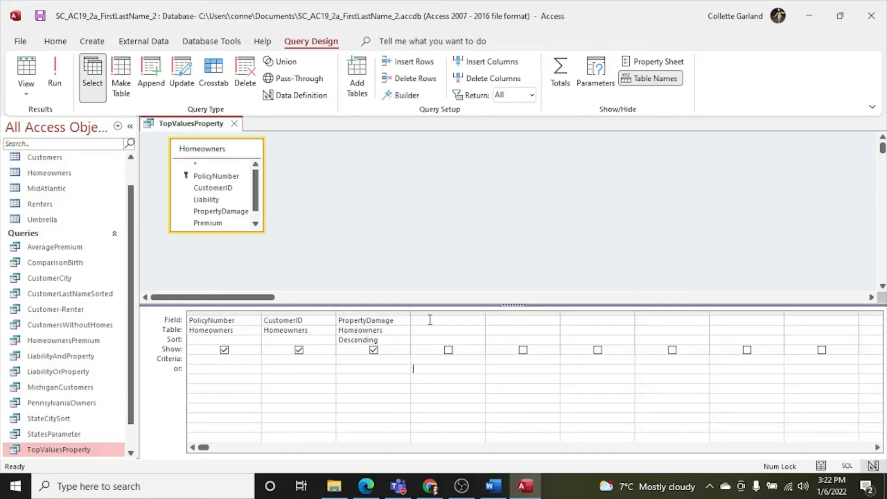
# Limit the TopValuesProperty query to return the top 5 records, run it and close it
pyautogui.click(531, 95)
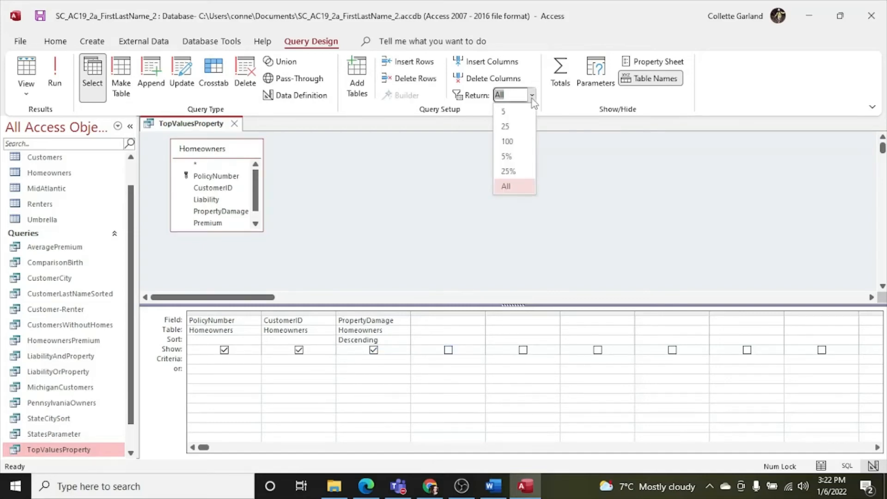
pyautogui.click(513, 112)
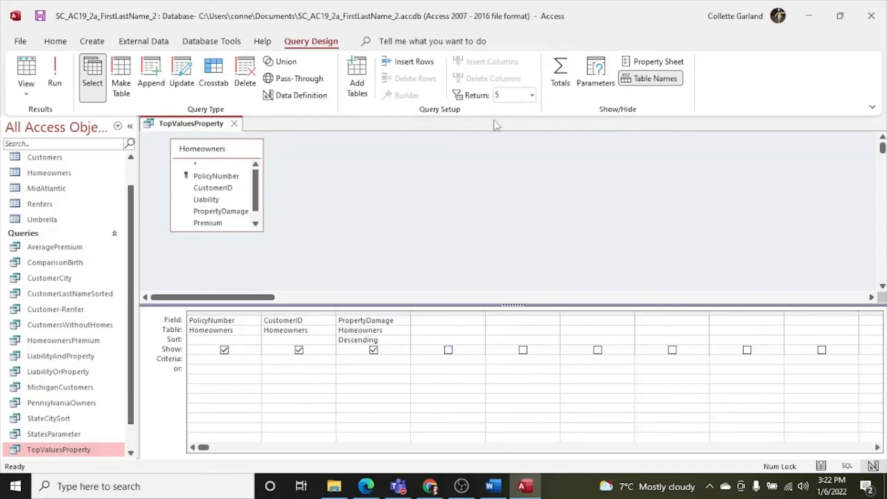
pyautogui.click(54, 69)
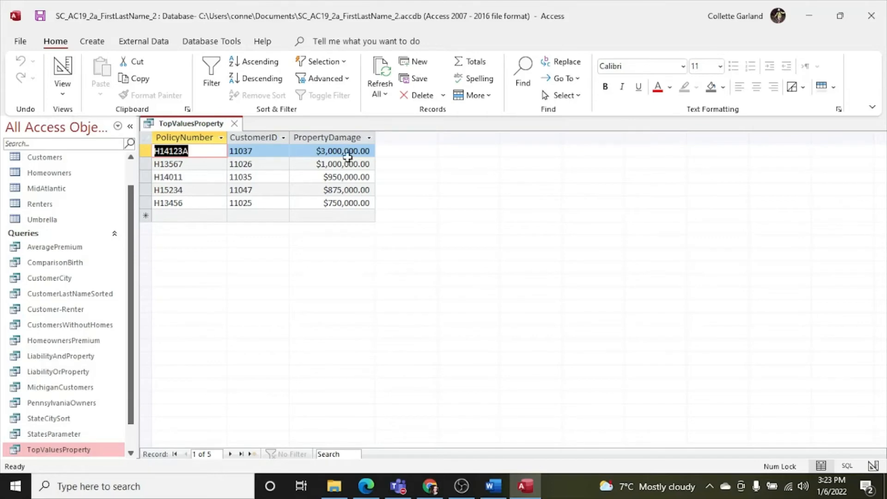
pyautogui.click(236, 124)
# Read project step 12 in the Word instructions and open the TotalCoverage query in Design View
pyautogui.click(493, 486)
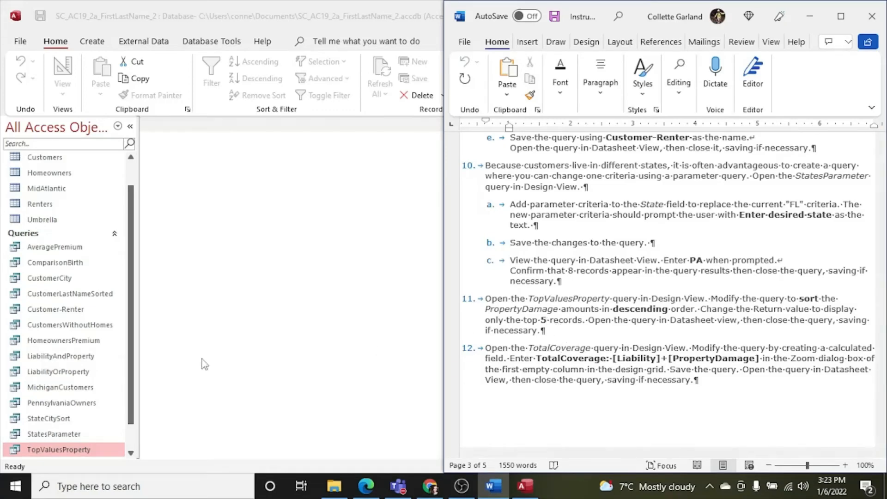
pyautogui.scroll(-3, 95, 391)
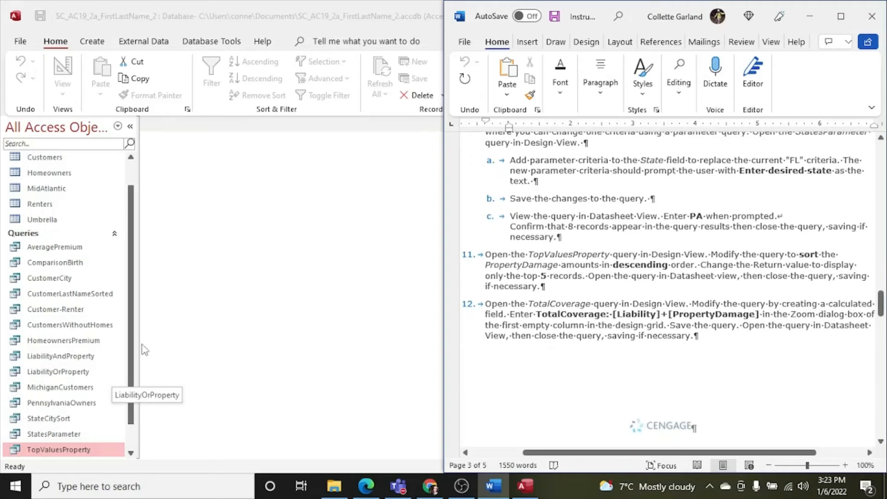
pyautogui.moveTo(132, 335); pyautogui.dragTo(134, 374)
pyautogui.rightClick(57, 440)
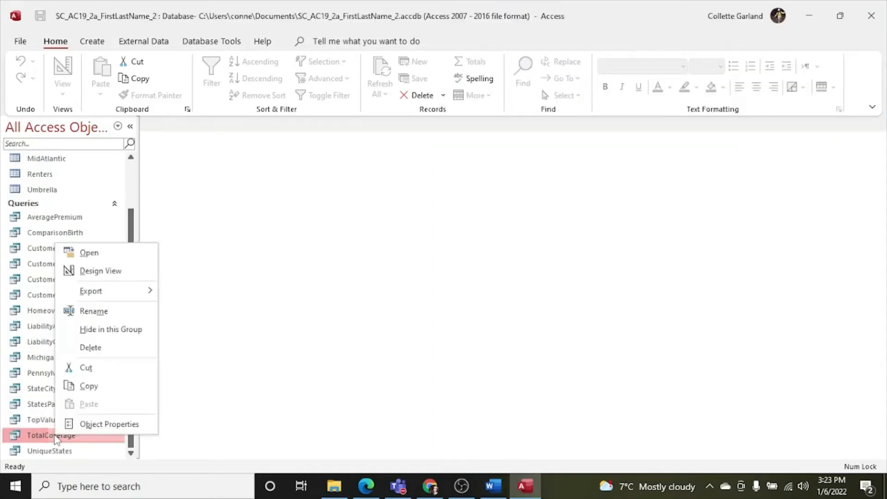
pyautogui.click(100, 271)
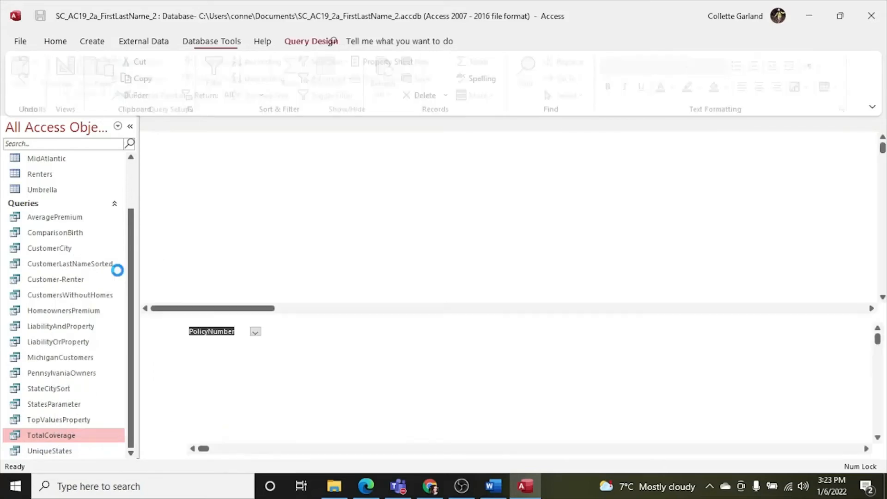
# Enter the calculated field TotalCoverage: [Liability] + [PropertyDamage] through the Zoom dialog in the first empty column of the design grid
pyautogui.click(492, 486)
pyautogui.scroll(-3, 564, 380)
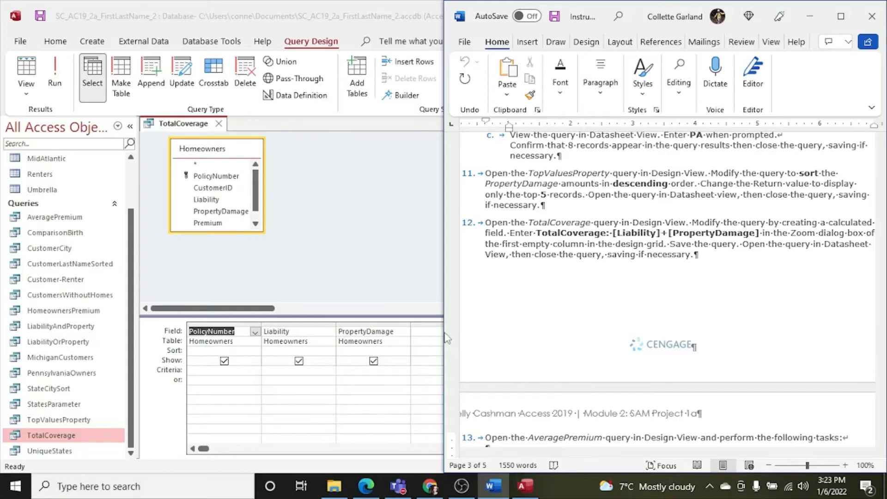
pyautogui.click(426, 331)
pyautogui.rightClick(427, 331)
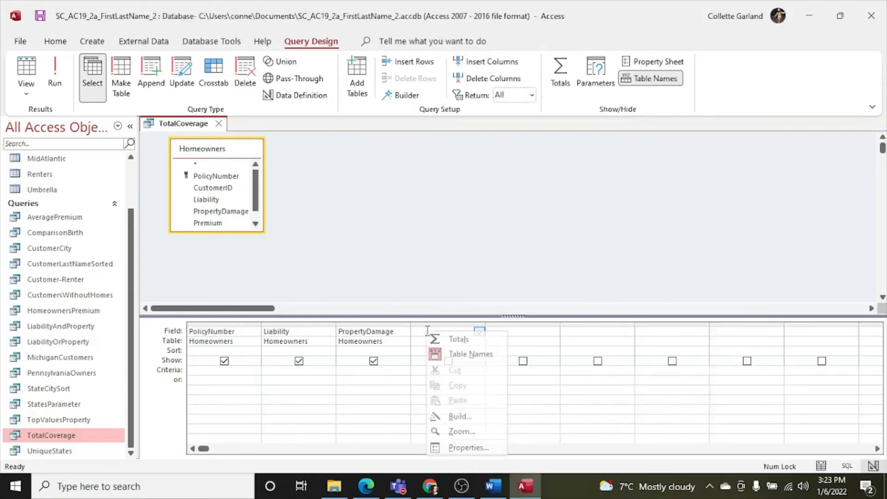
pyautogui.click(460, 431)
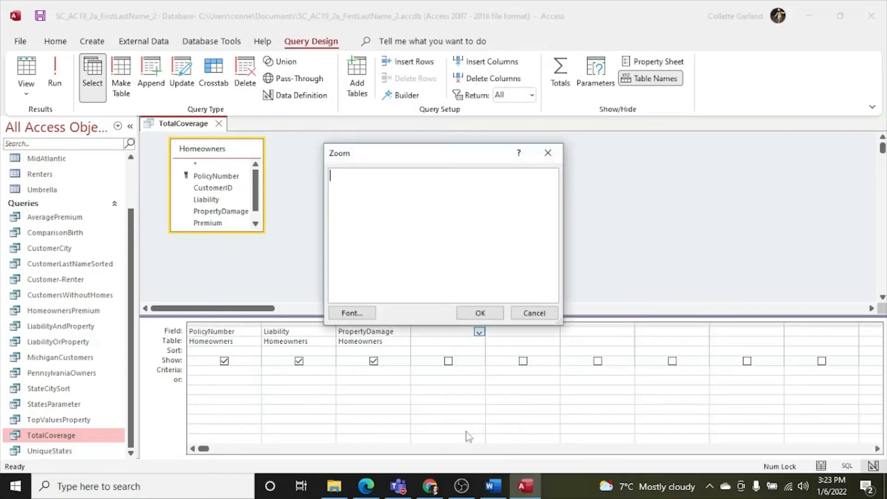
pyautogui.write('TotalCoverage: [Li')
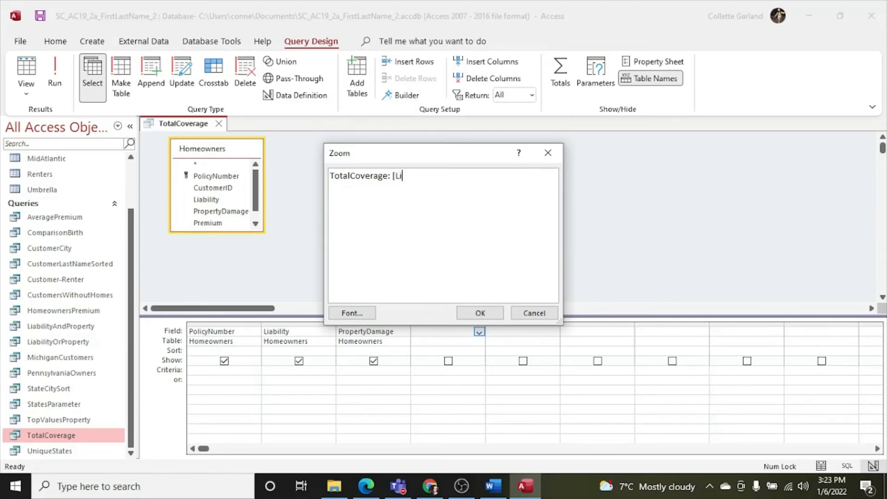
pyautogui.write('ability] + [Property')
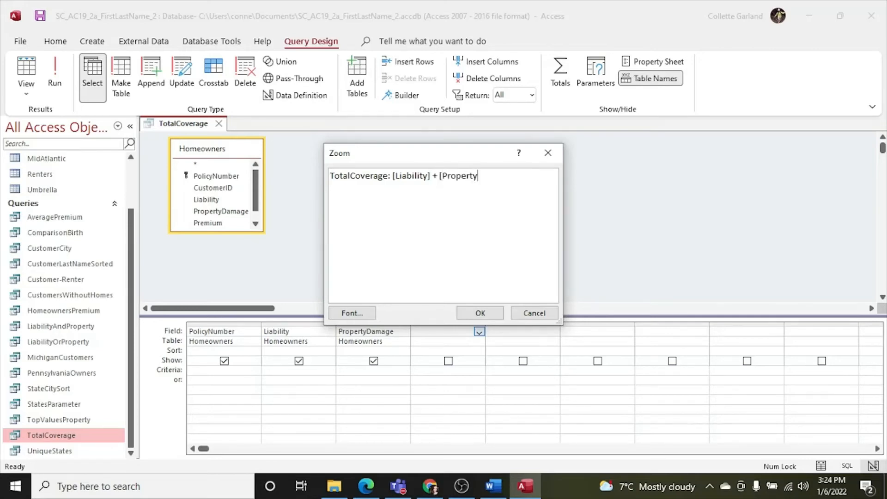
pyautogui.write('Damage]')
pyautogui.click(481, 313)
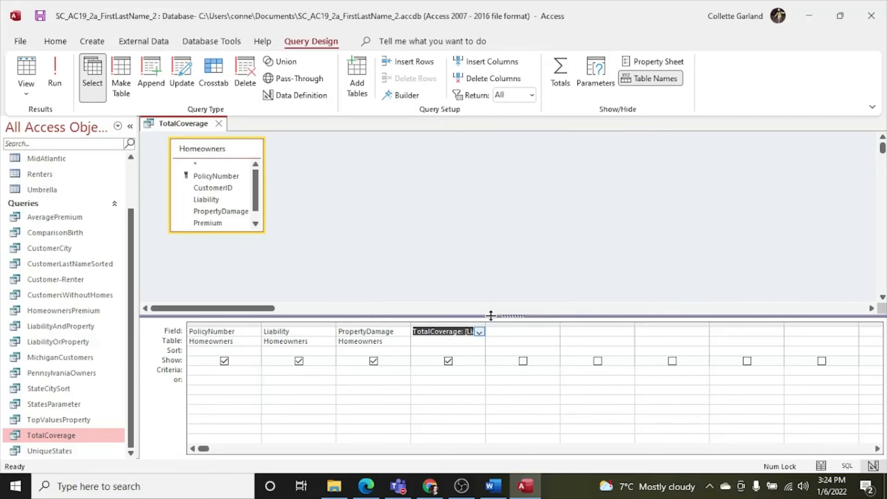
# Save the TotalCoverage query, run it to view the results, and close it
pyautogui.click(40, 17)
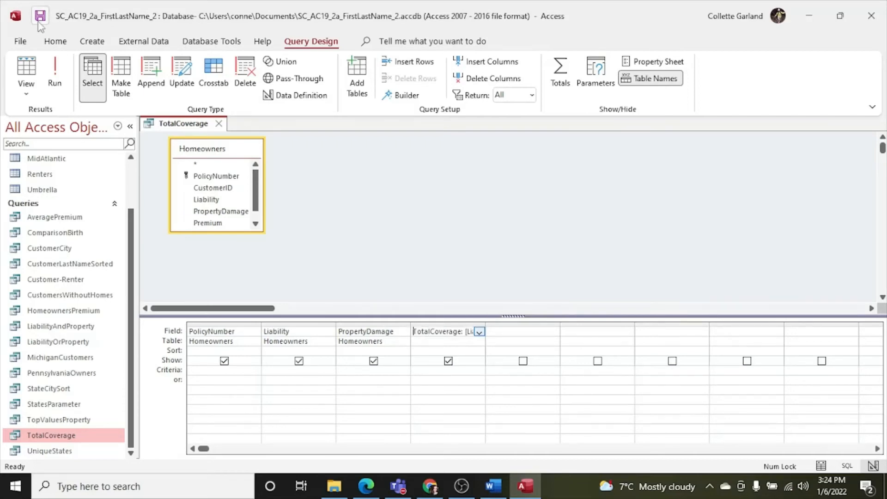
pyautogui.click(55, 74)
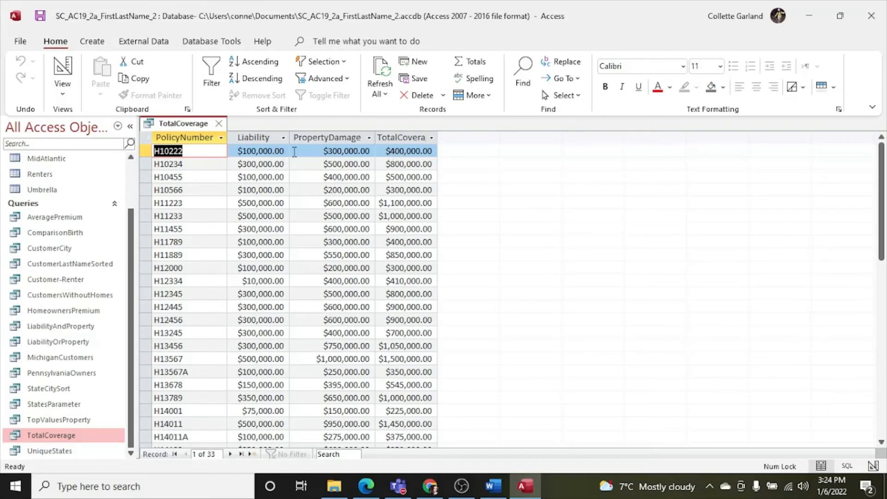
pyautogui.click(218, 124)
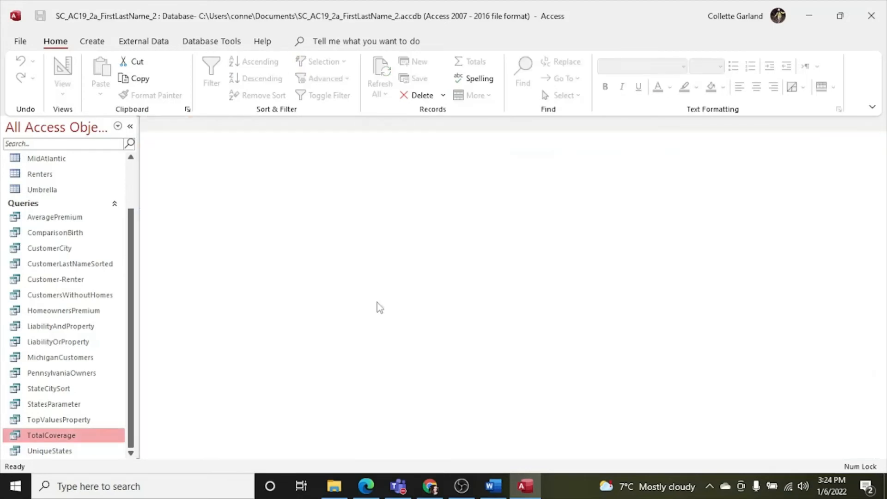
# Read project step 13 in the Word instructions and open the AveragePremium query in Design View
pyautogui.click(493, 486)
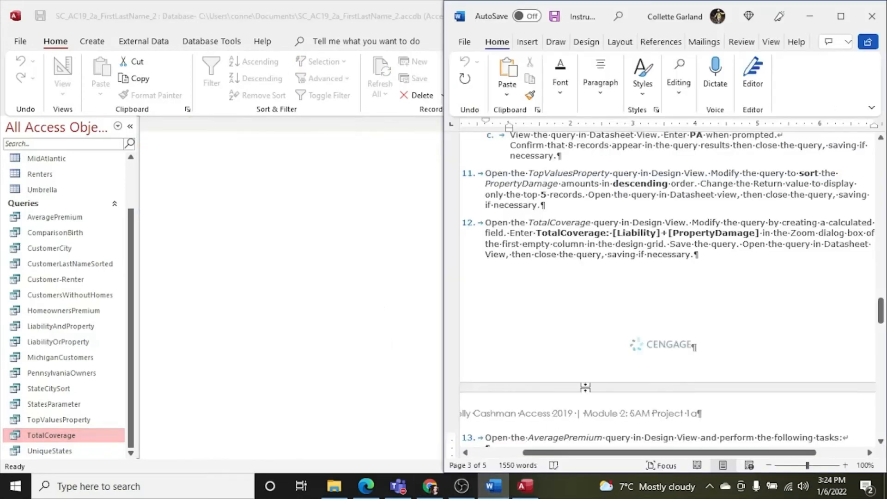
pyautogui.scroll(-7, 585, 387)
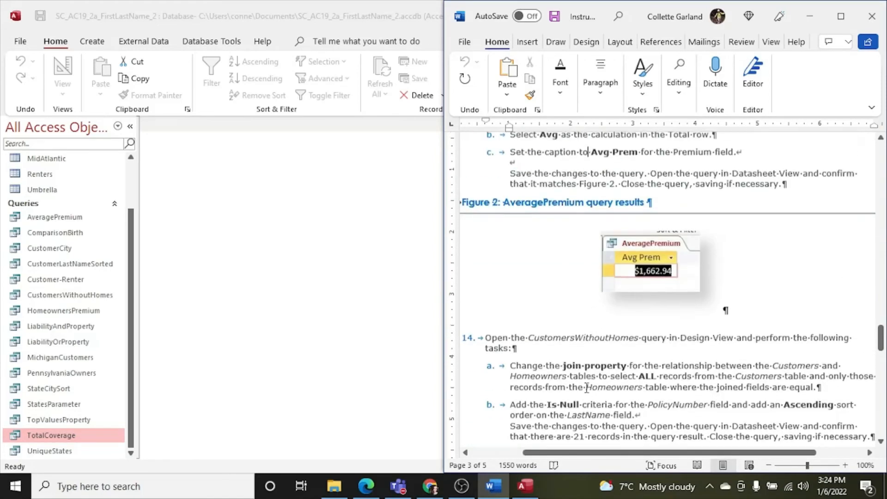
pyautogui.scroll(3, 586, 387)
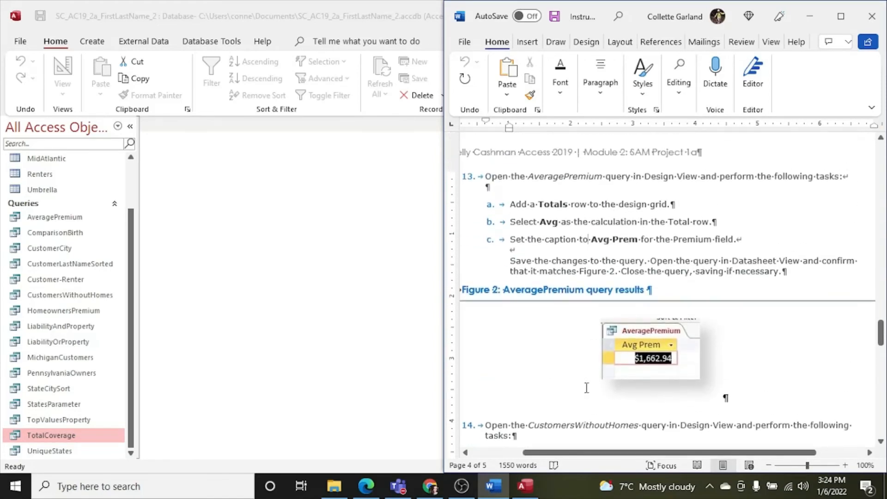
pyautogui.click(62, 218)
pyautogui.rightClick(63, 221)
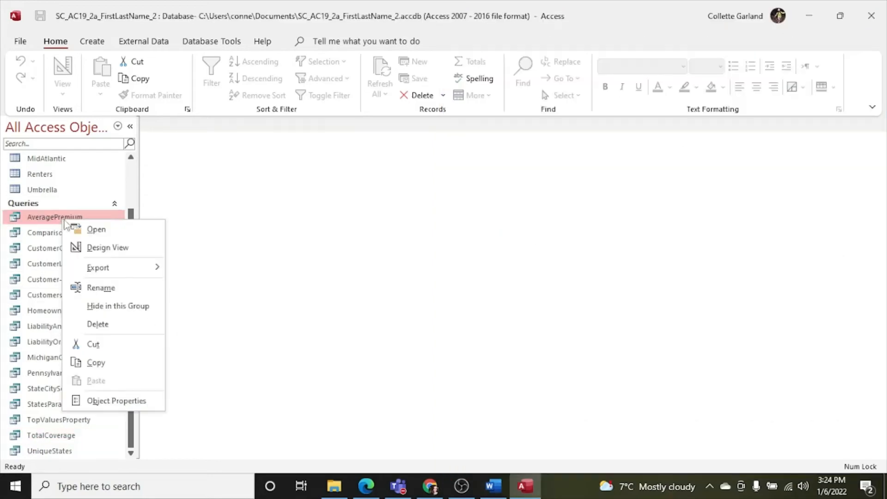
pyautogui.click(95, 247)
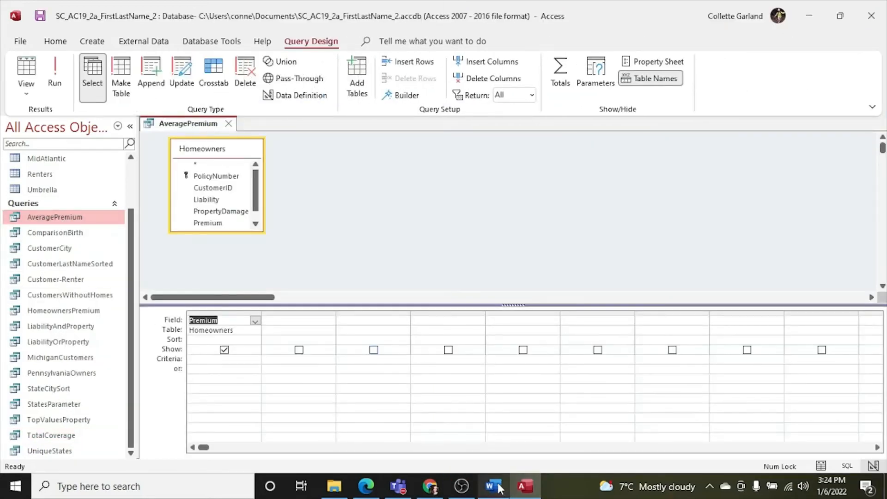
# Add a Total row to the AveragePremium design grid and set the Premium field's calculation to Avg
pyautogui.click(493, 485)
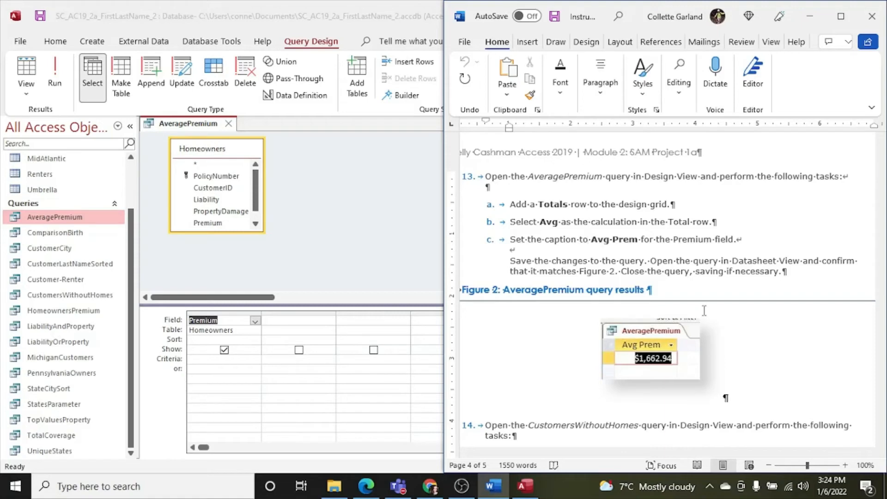
pyautogui.click(366, 381)
pyautogui.press('super+Up')
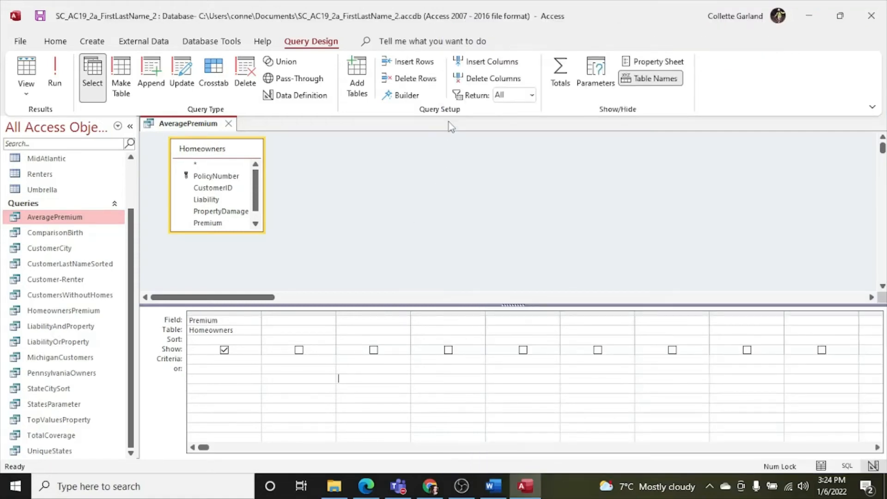
pyautogui.click(549, 88)
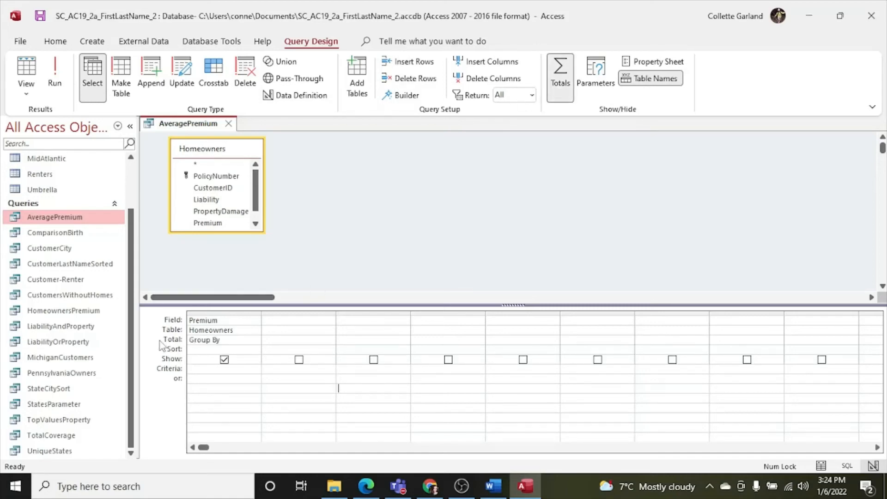
pyautogui.click(229, 341)
pyautogui.click(255, 341)
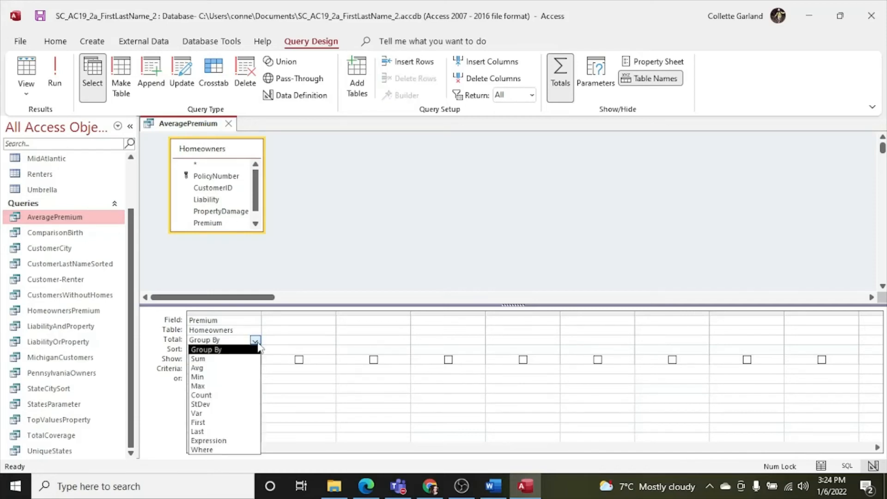
pyautogui.click(227, 368)
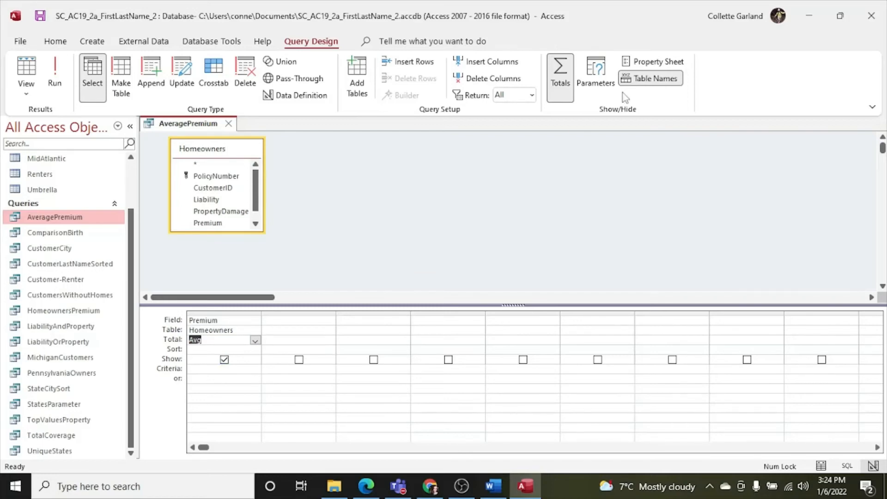
# Set the Premium field's caption to Avg Prem, close the Property Sheet, and run the AveragePremium query
pyautogui.click(651, 62)
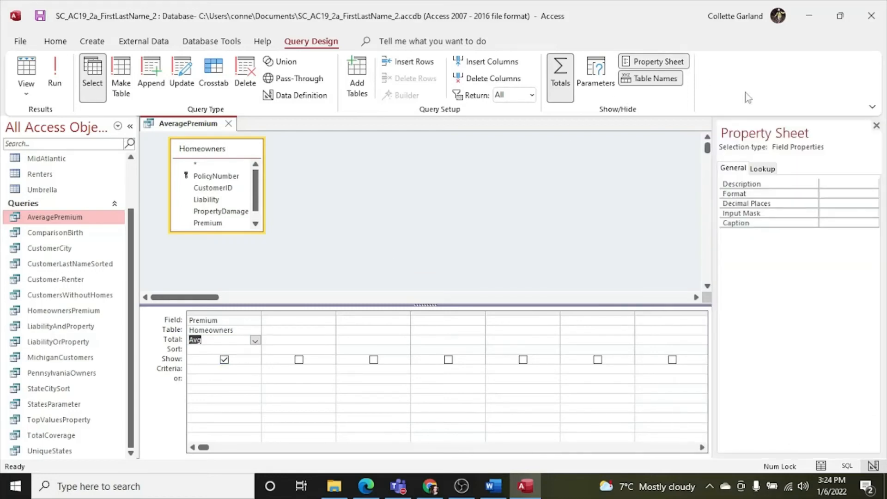
pyautogui.click(830, 221)
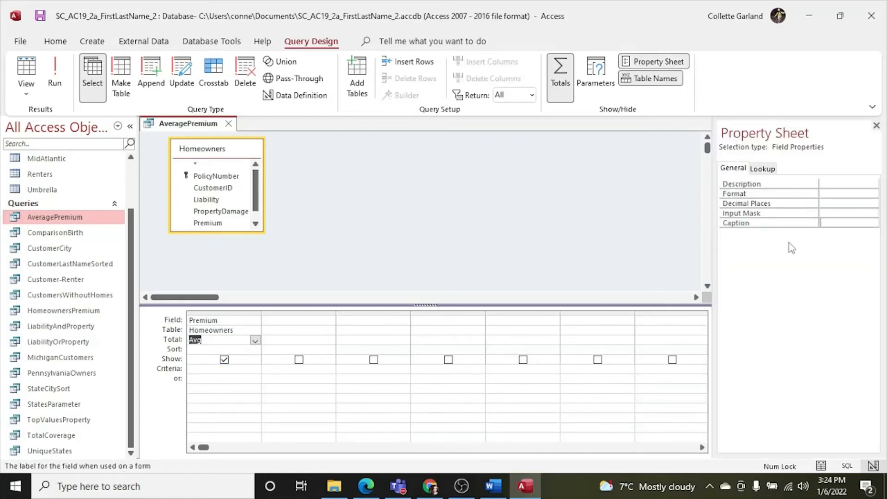
pyautogui.click(493, 486)
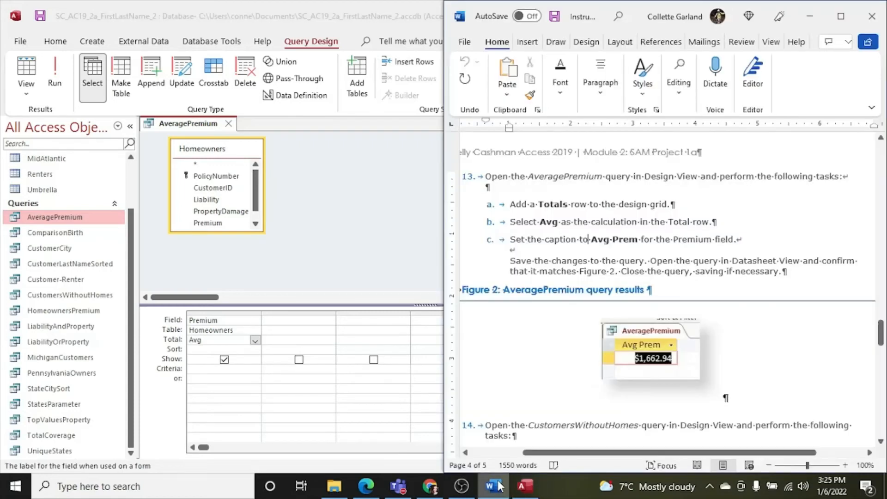
pyautogui.click(498, 486)
pyautogui.click(829, 222)
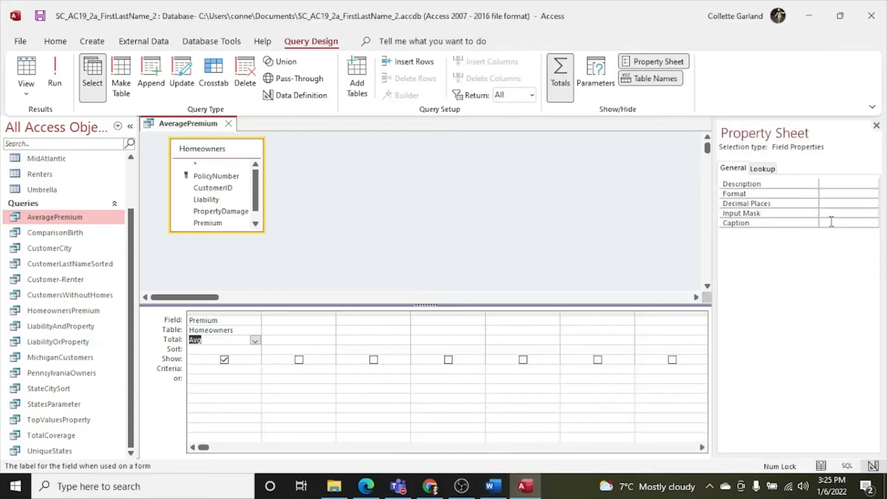
pyautogui.write('Avg Prem')
pyautogui.click(876, 125)
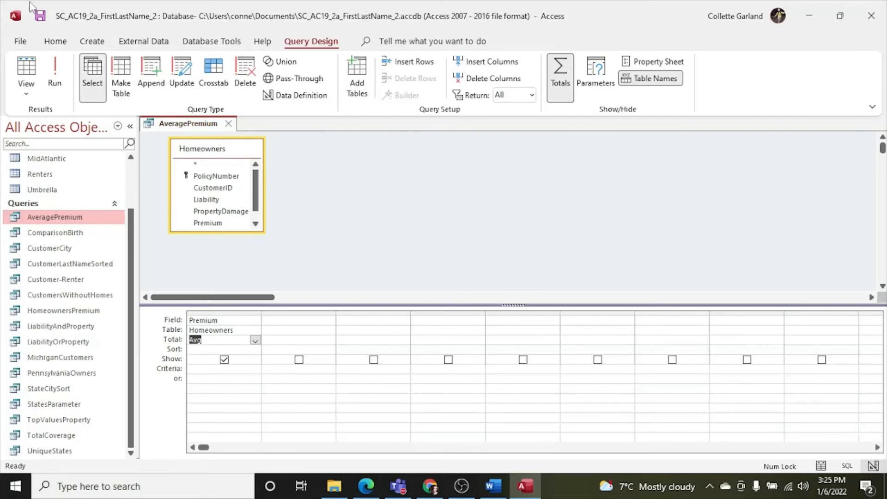
pyautogui.click(55, 76)
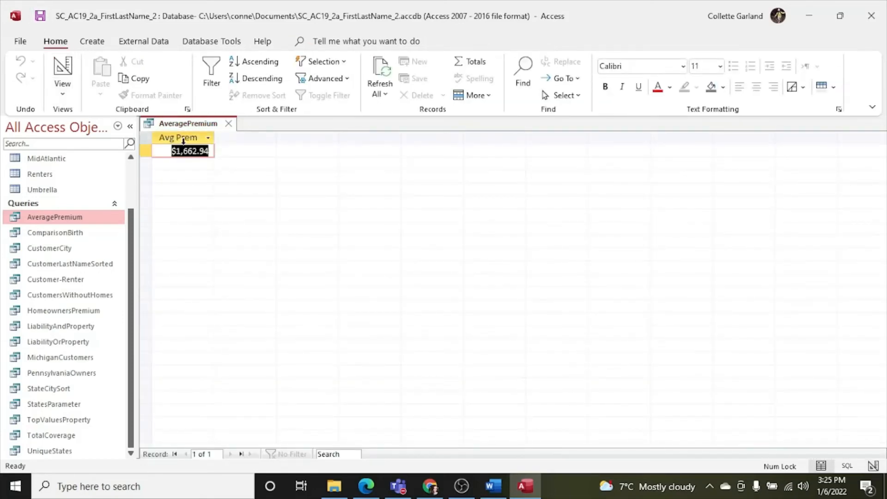
# Close the AveragePremium query, compare its result with Figure 2 in the Word instructions, and read project step 14
pyautogui.click(228, 124)
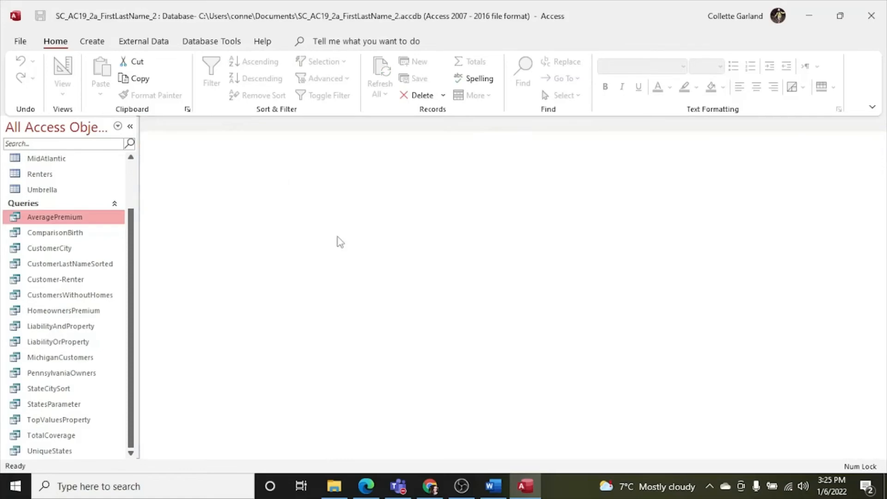
pyautogui.click(493, 486)
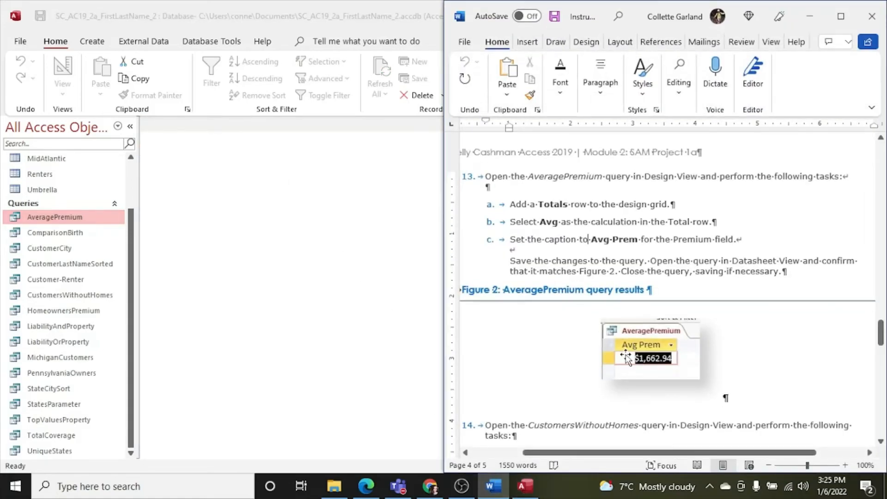
pyautogui.scroll(-5, 619, 321)
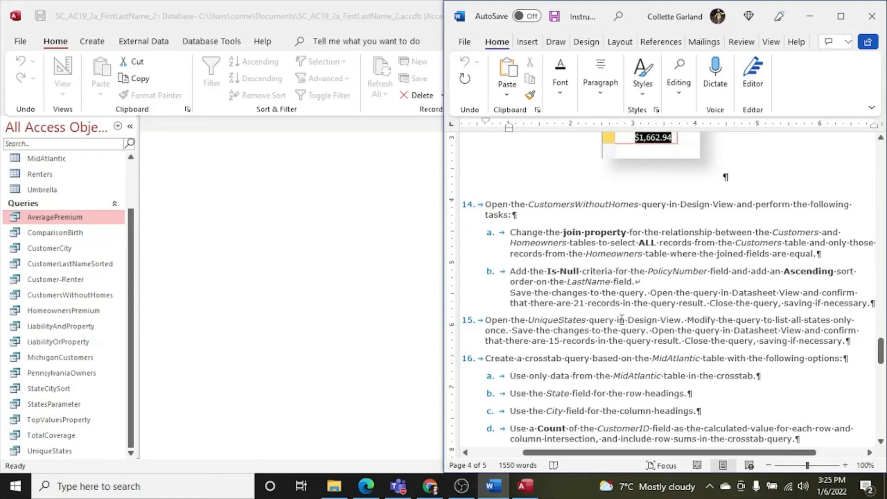
# Open the CustomersWithoutHomes query in Design View and review the step 14 tasks in the Word instructions
pyautogui.click(85, 298)
pyautogui.rightClick(85, 304)
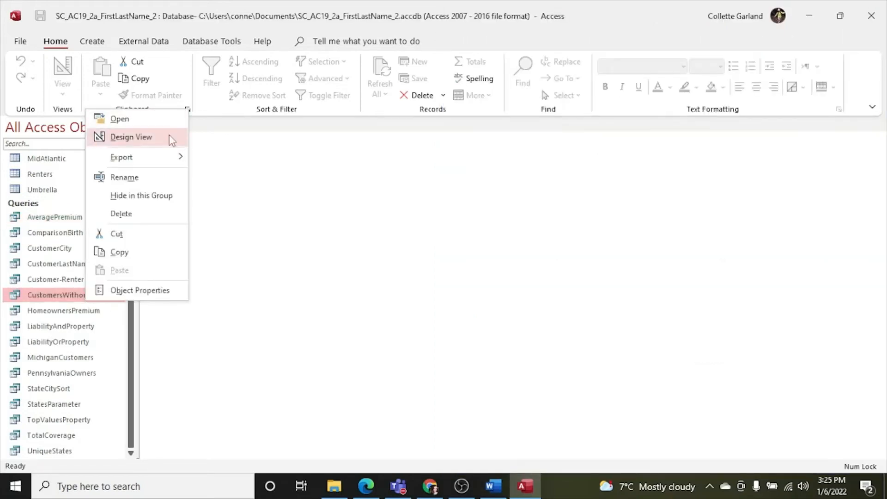
pyautogui.click(134, 137)
pyautogui.click(493, 486)
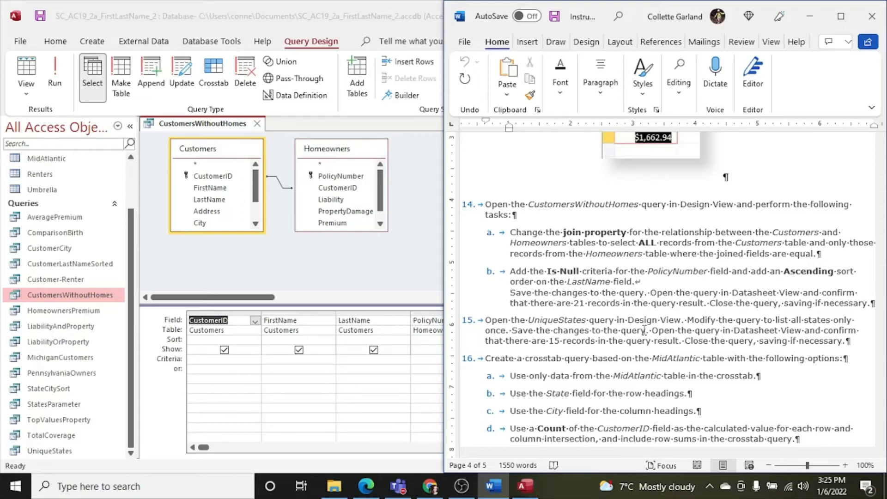
pyautogui.click(390, 248)
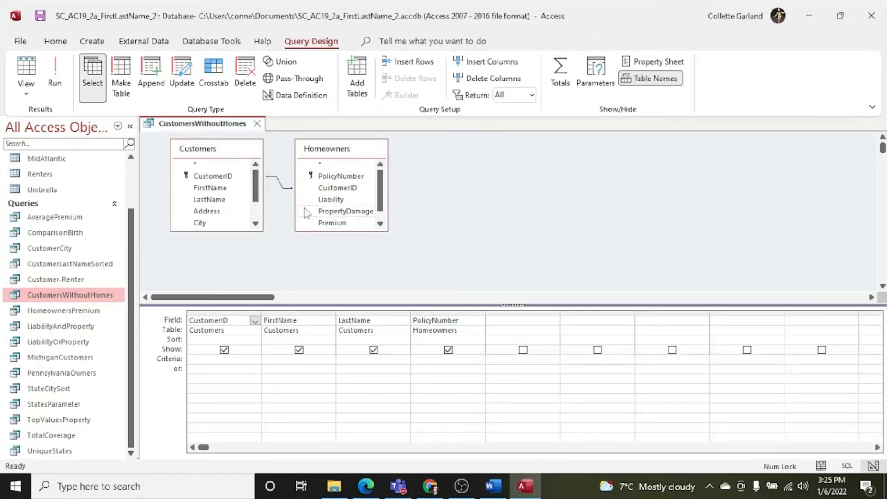
# Set the Customers–Homeowners join to include all records from Customers and only those Homeowners records where the joined fields are equal
pyautogui.doubleClick(283, 189)
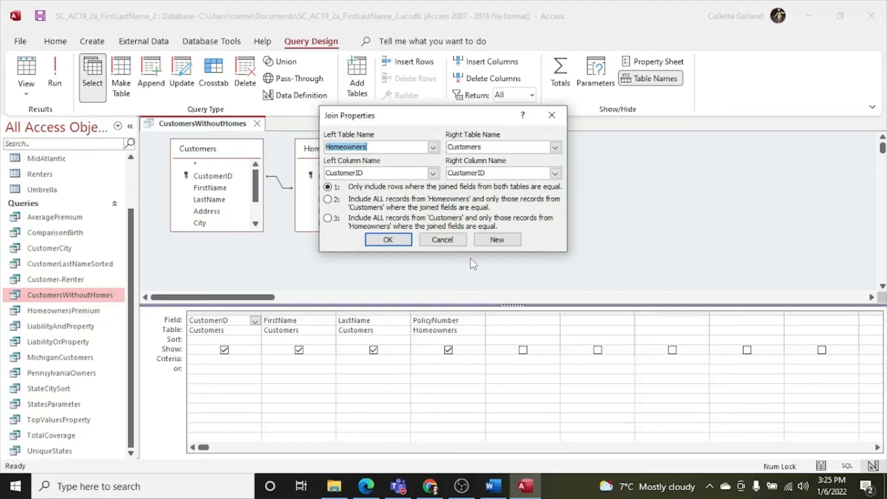
pyautogui.moveTo(452, 124); pyautogui.dragTo(269, 143)
pyautogui.click(495, 490)
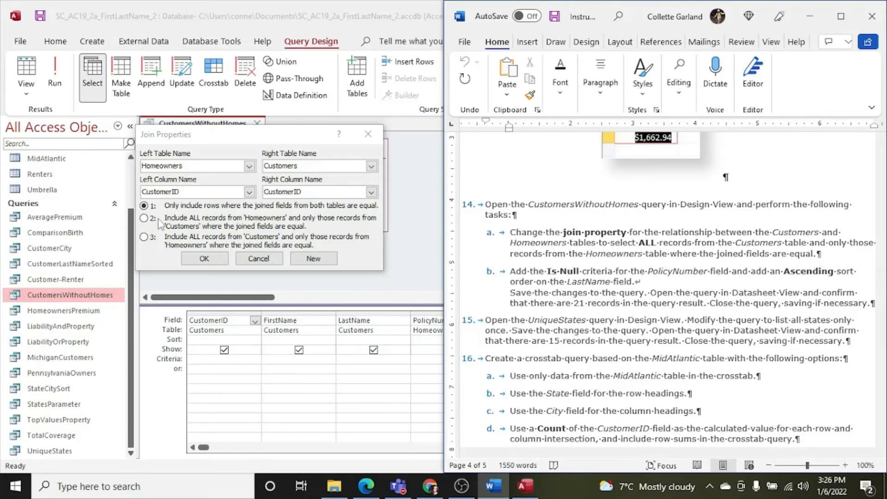
pyautogui.click(144, 237)
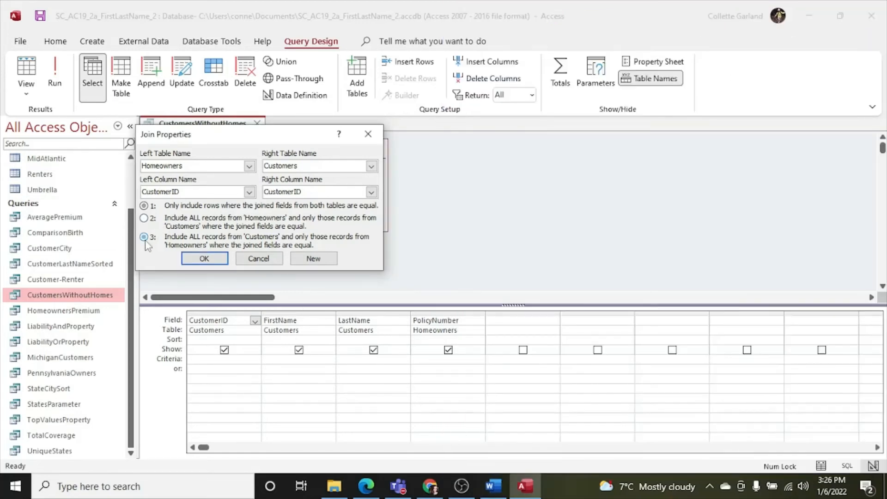
pyautogui.click(209, 260)
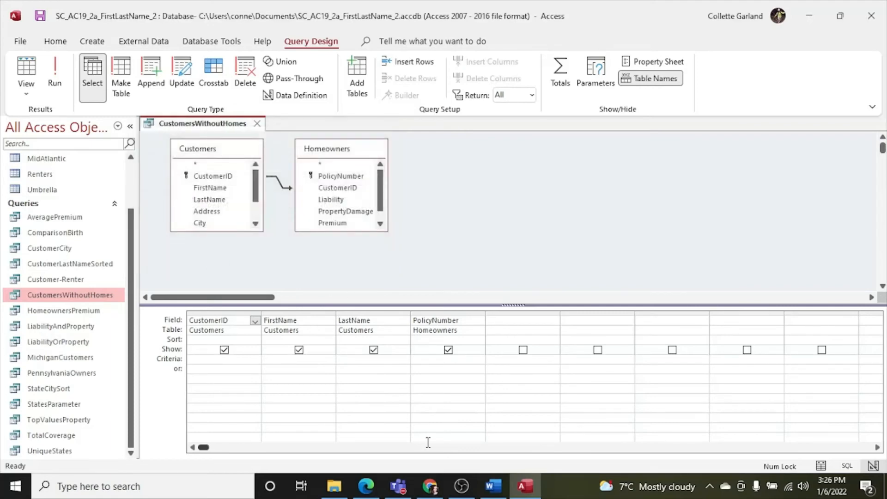
# Sort the LastName field in Ascending order and add the criteria Is Null to the PolicyNumber field
pyautogui.click(496, 483)
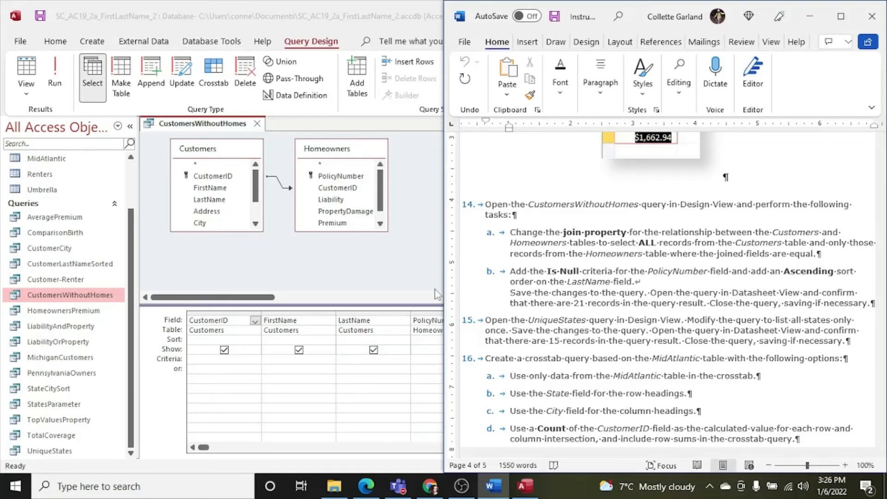
pyautogui.click(353, 339)
pyautogui.doubleClick(354, 340)
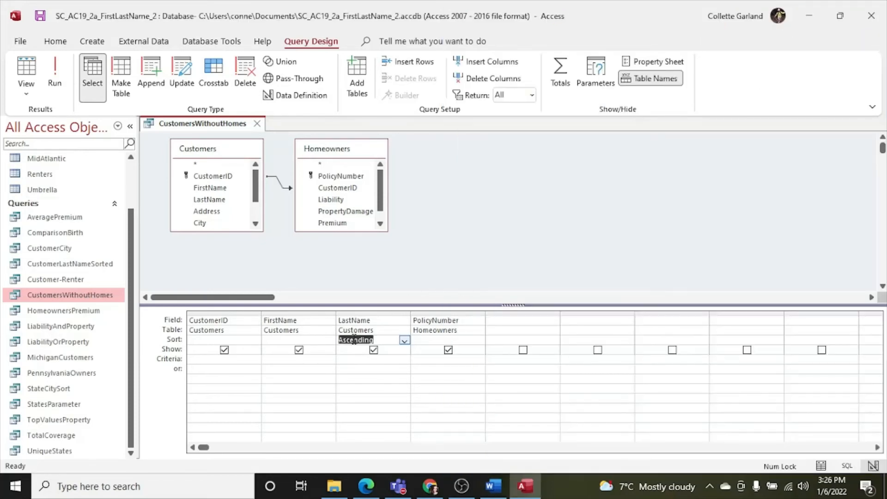
pyautogui.click(428, 359)
pyautogui.write('Is Null')
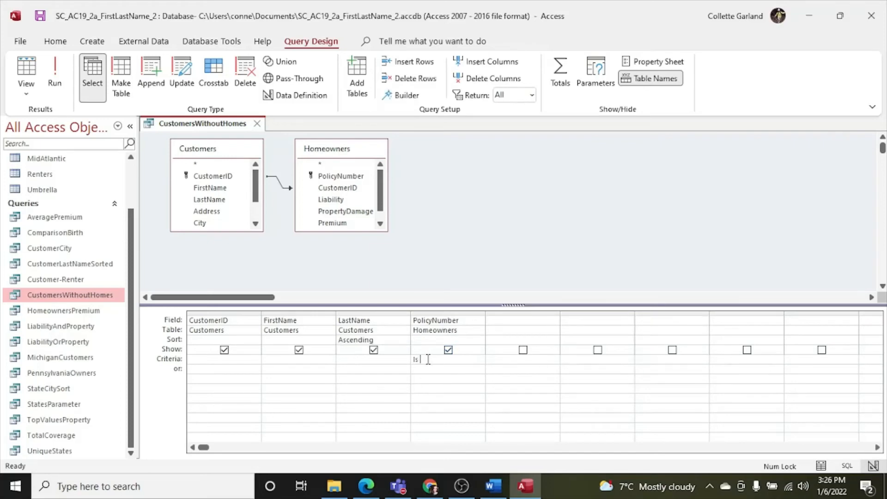
# Recheck step 14 in the Word instructions, run the CustomersWithoutHomes query to view its records, and close it
pyautogui.click(493, 486)
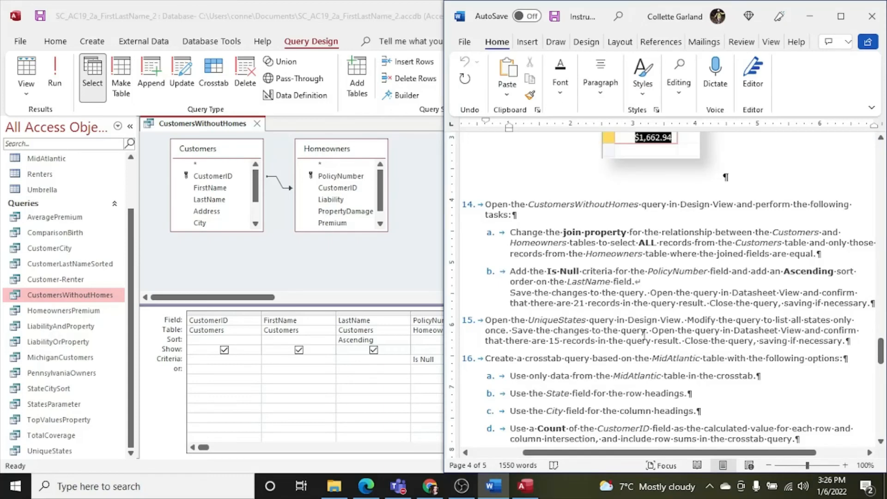
pyautogui.click(356, 276)
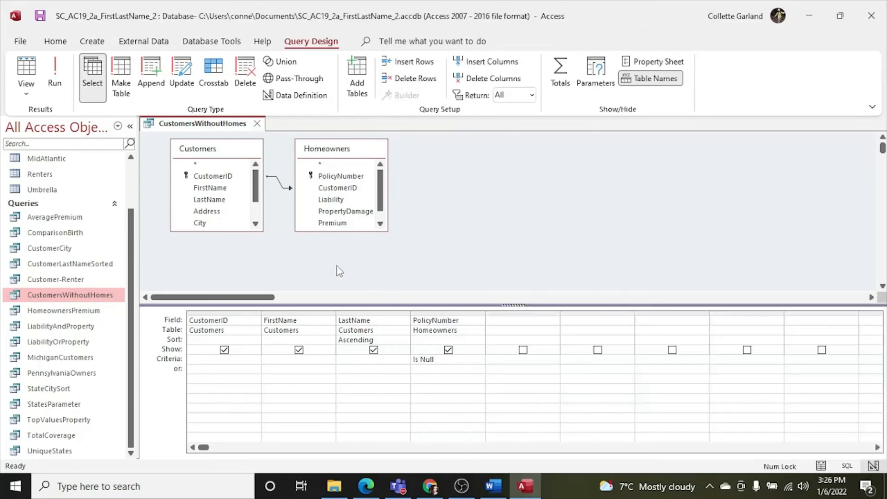
pyautogui.click(55, 69)
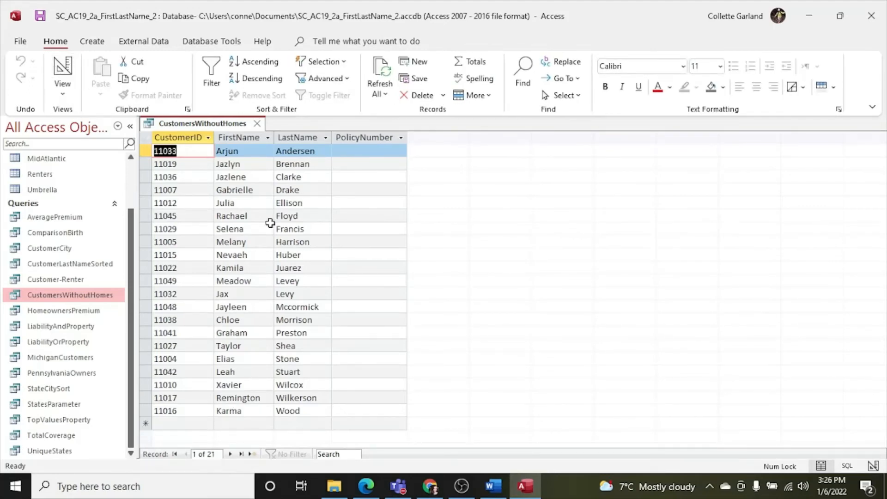
pyautogui.click(257, 123)
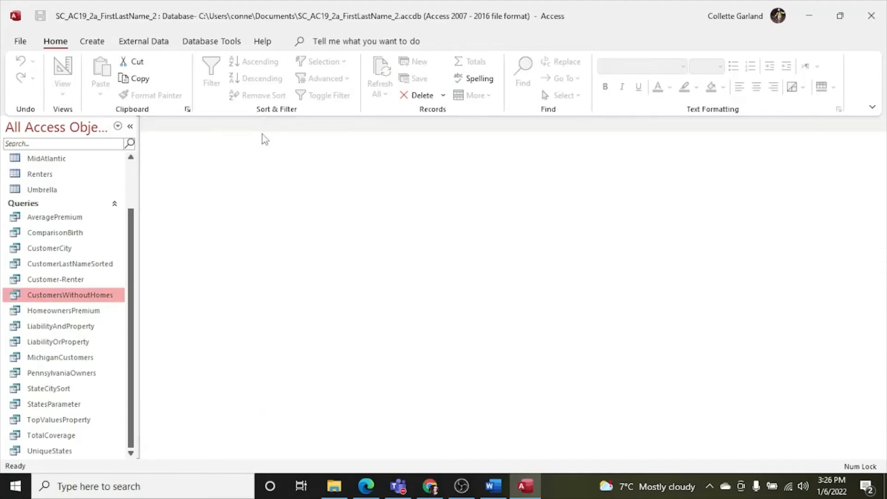
# Read project step 15 in the Word instructions and open the UniqueStates query in Design View
pyautogui.click(493, 486)
pyautogui.scroll(-3, 537, 403)
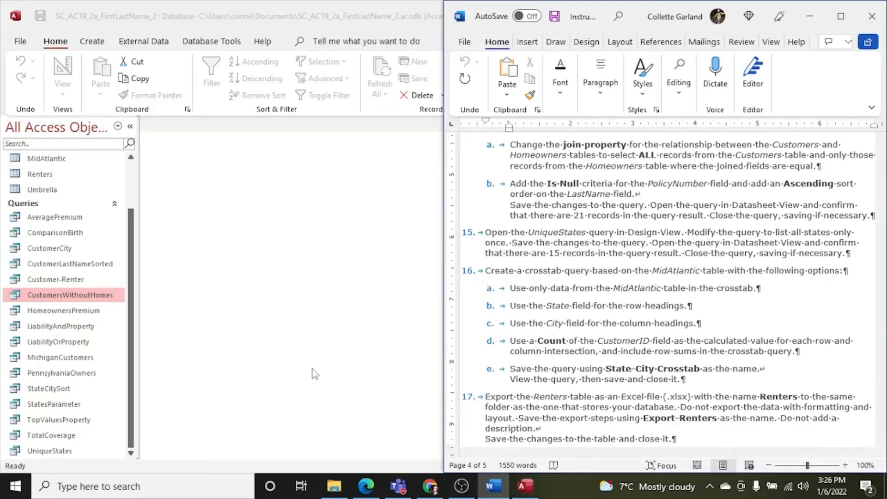
pyautogui.rightClick(53, 453)
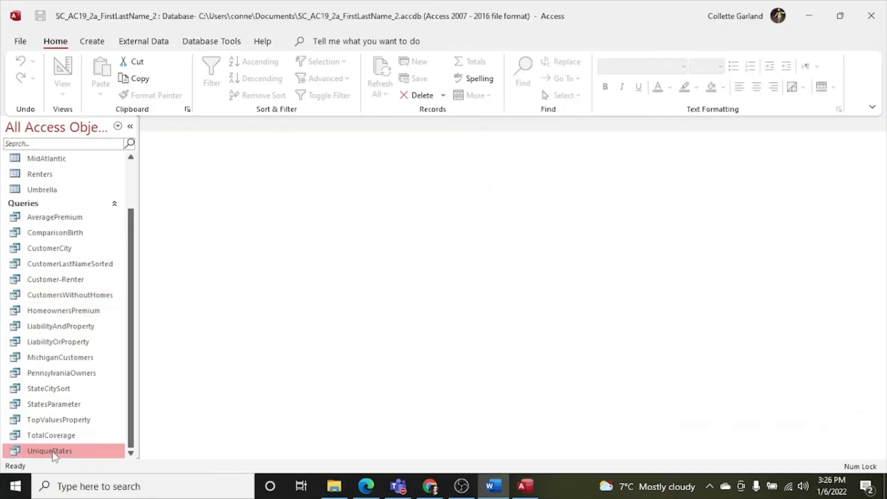
pyautogui.click(119, 290)
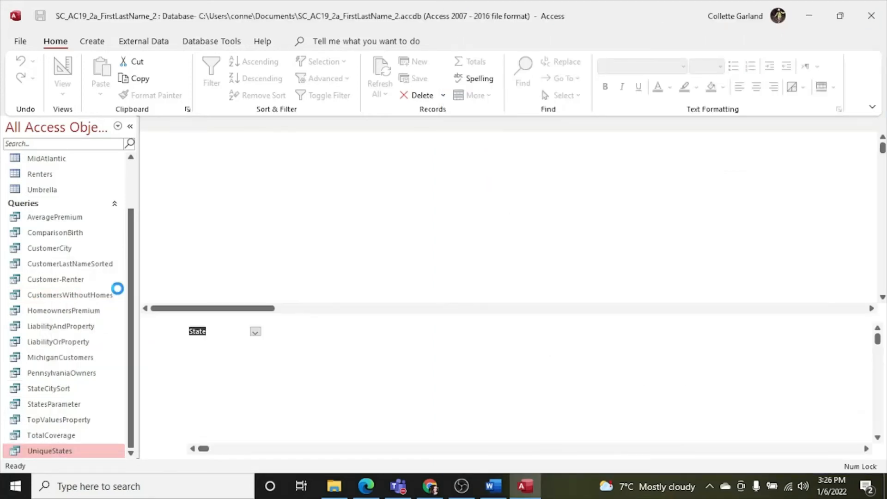
pyautogui.hotkey('alt', 'Tab')
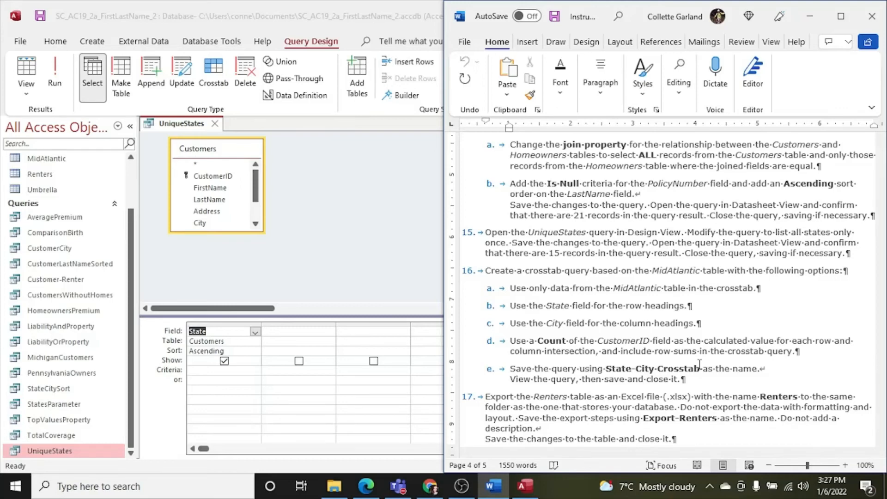
pyautogui.press('super+Up')
pyautogui.click(412, 201)
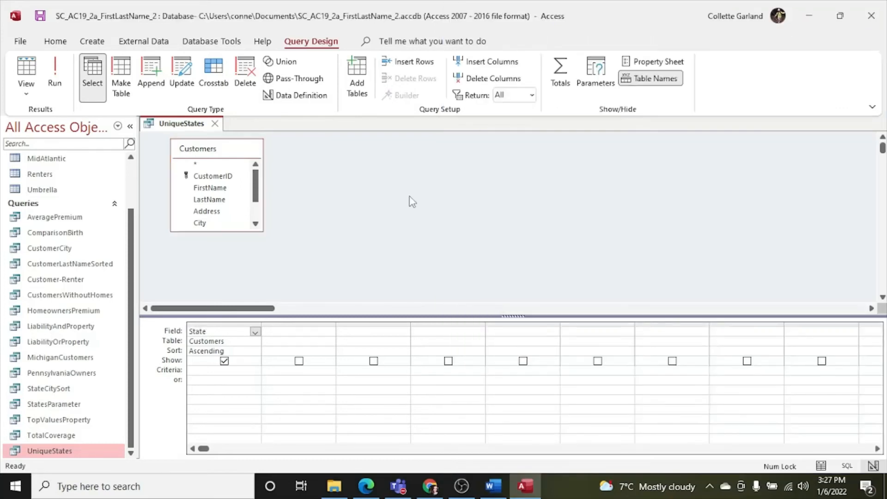
# Set the UniqueStates query's Unique Values property to Yes, run the query to view the states, and close it
pyautogui.click(658, 61)
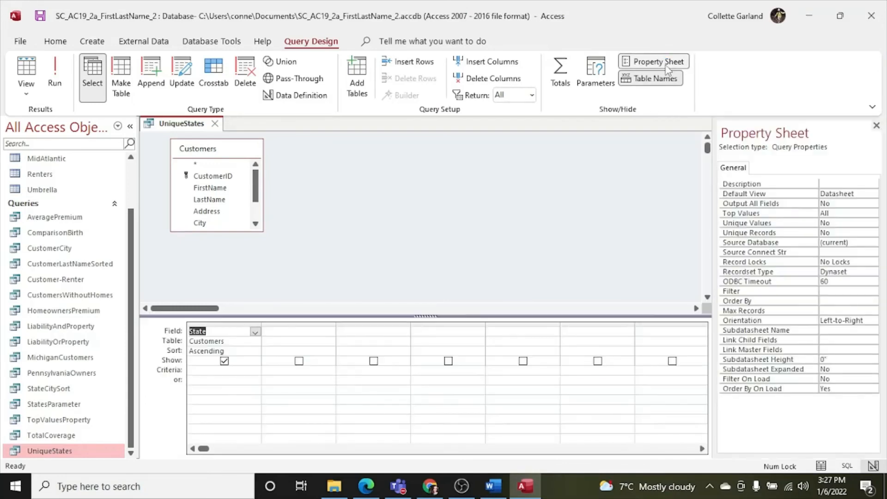
pyautogui.click(826, 222)
pyautogui.click(872, 223)
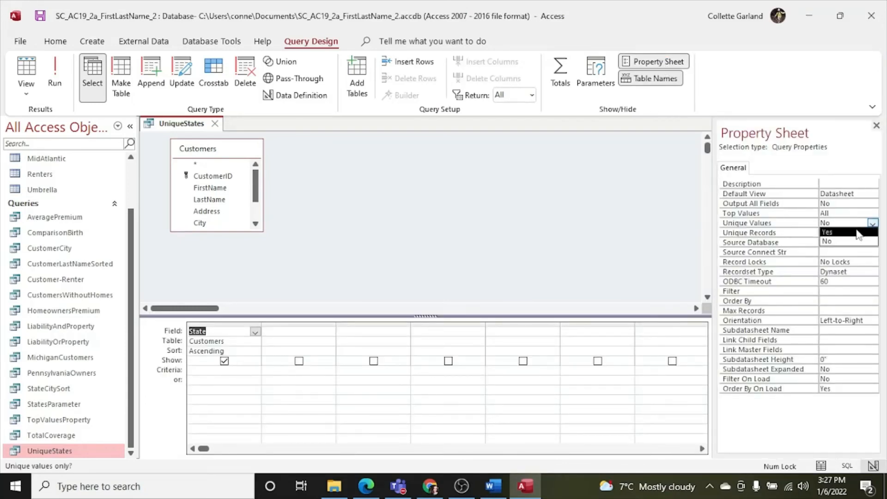
pyautogui.click(857, 231)
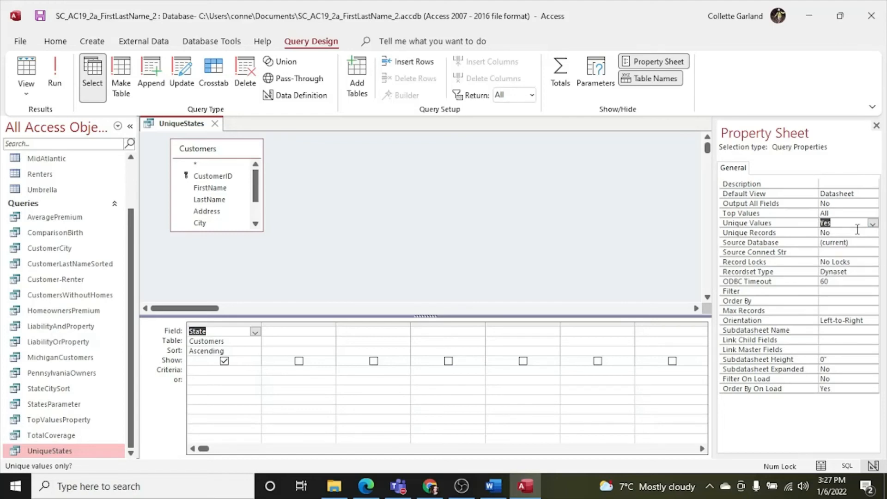
pyautogui.click(876, 126)
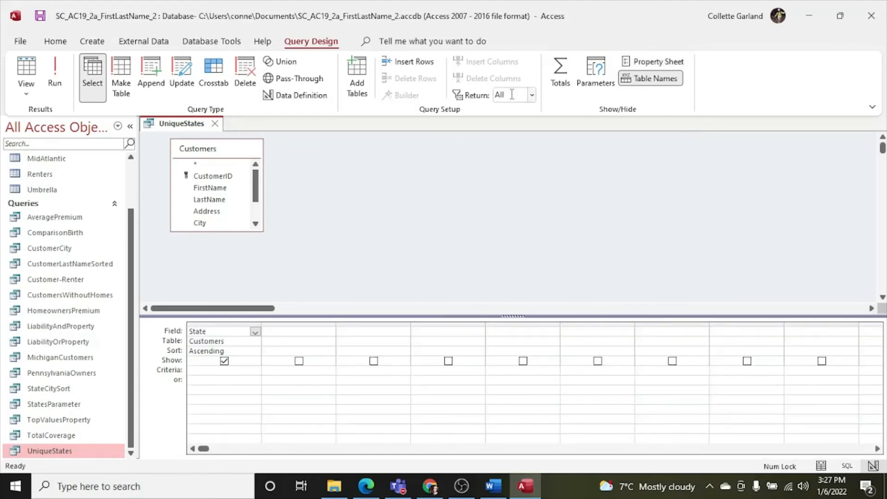
pyautogui.click(55, 83)
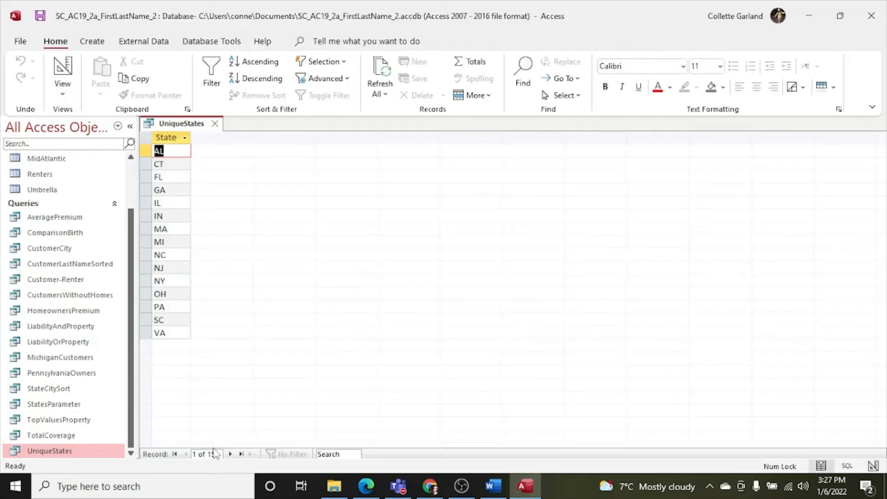
pyautogui.click(215, 124)
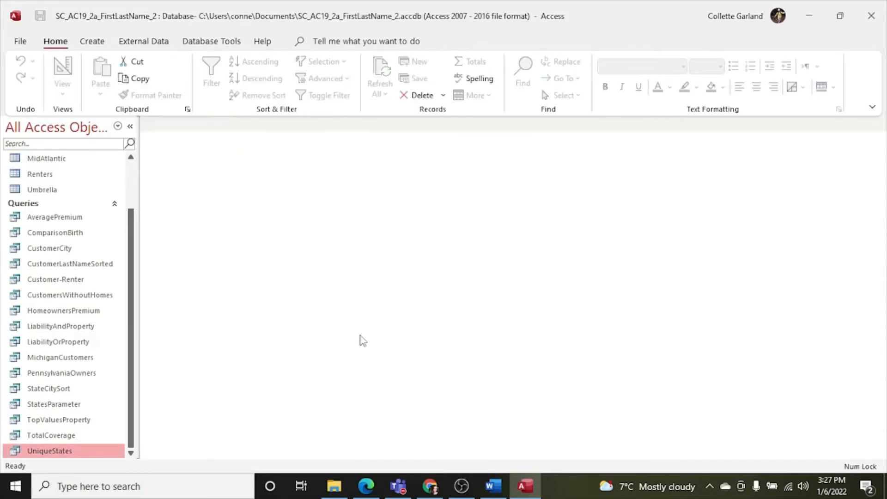
# Read project step 16 in the Word instructions and start a new query with the Crosstab Query Wizard
pyautogui.click(493, 486)
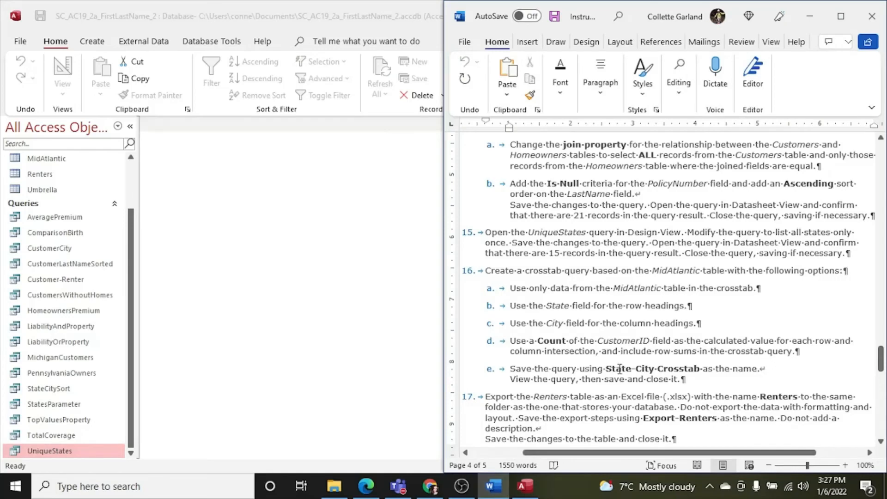
pyautogui.scroll(-3, 620, 368)
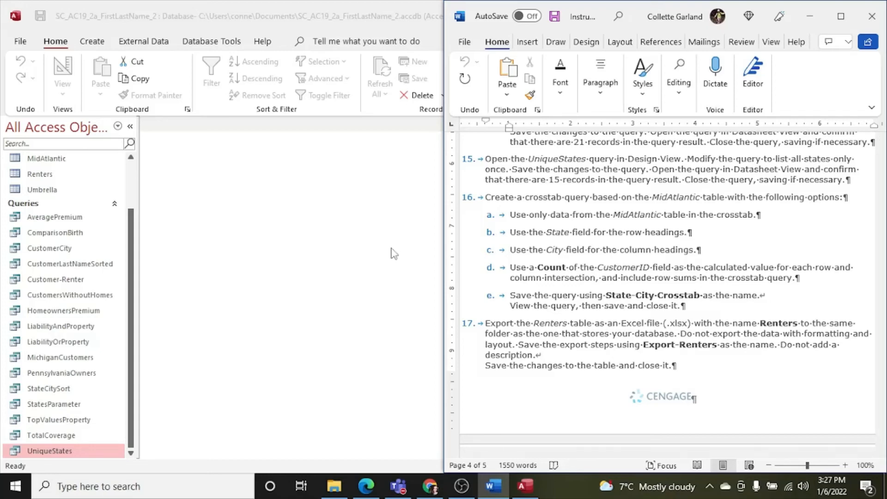
pyautogui.click(69, 159)
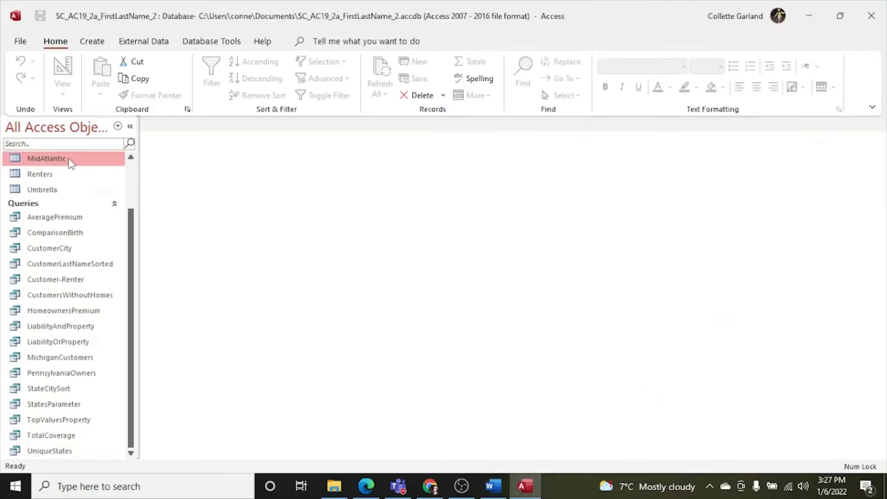
pyautogui.click(92, 41)
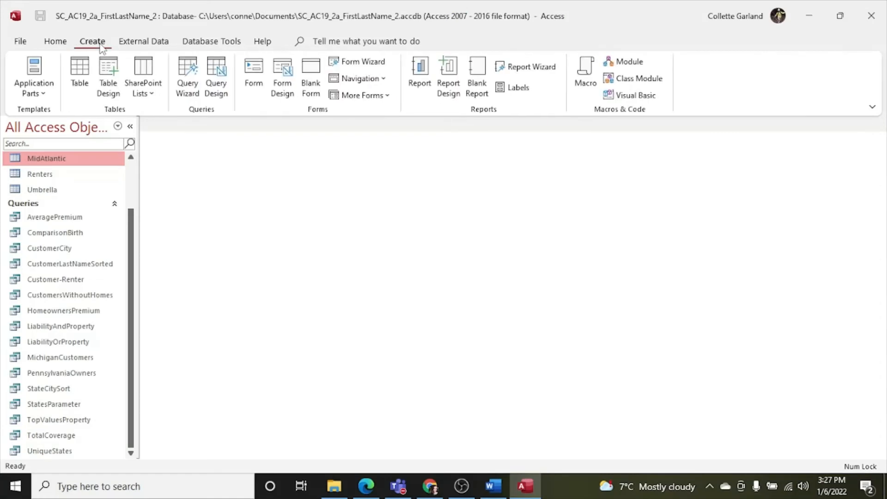
pyautogui.click(179, 84)
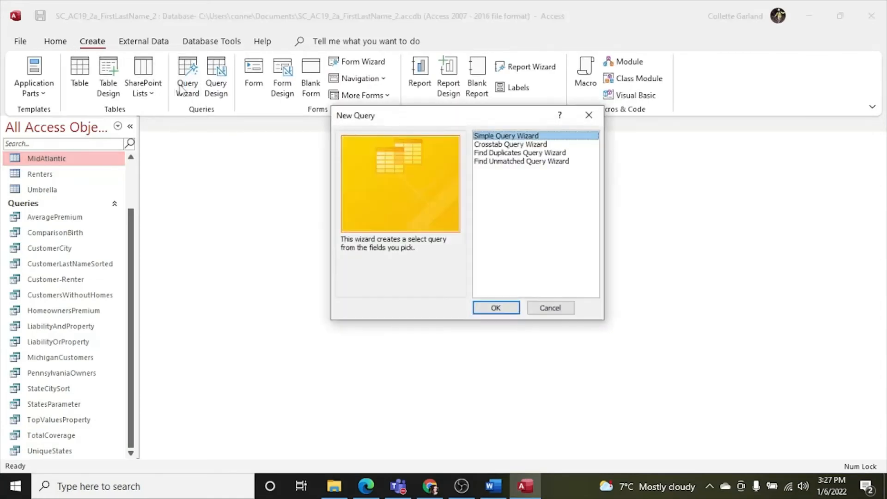
pyautogui.click(490, 145)
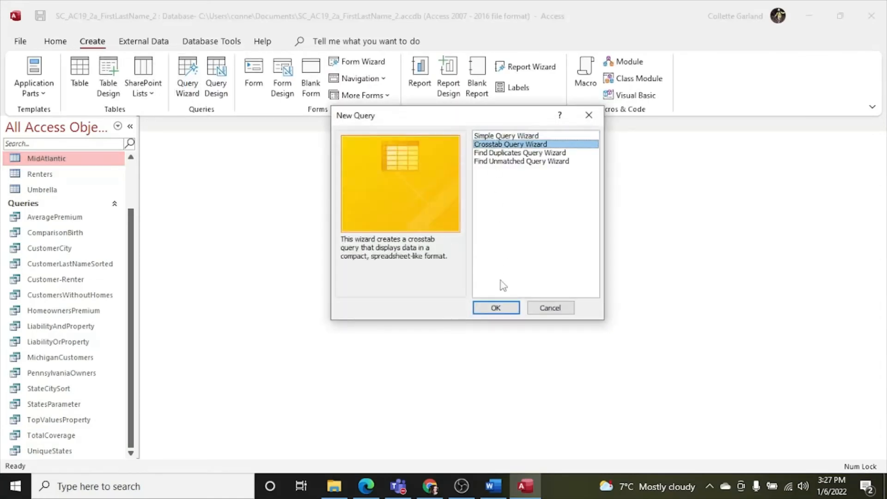
pyautogui.click(498, 308)
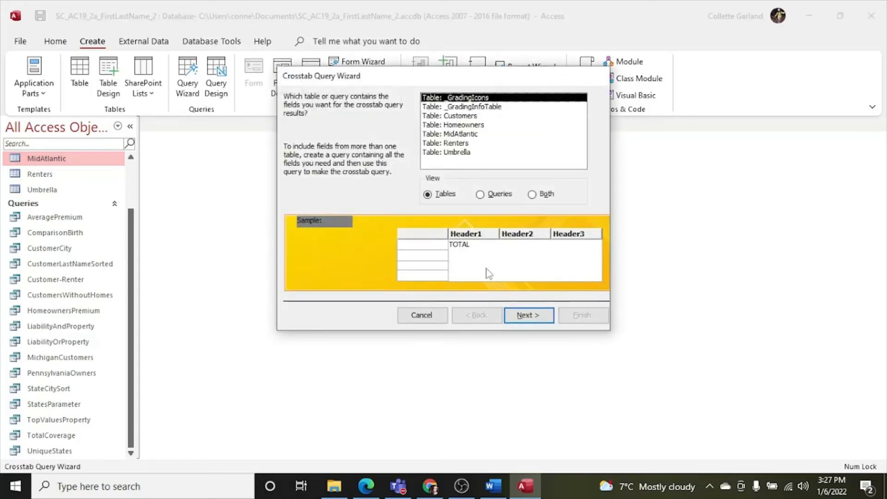
# Check project step 16 in the Word instructions and base the crosstab query on the MidAtlantic table
pyautogui.moveTo(469, 76); pyautogui.dragTo(336, 72)
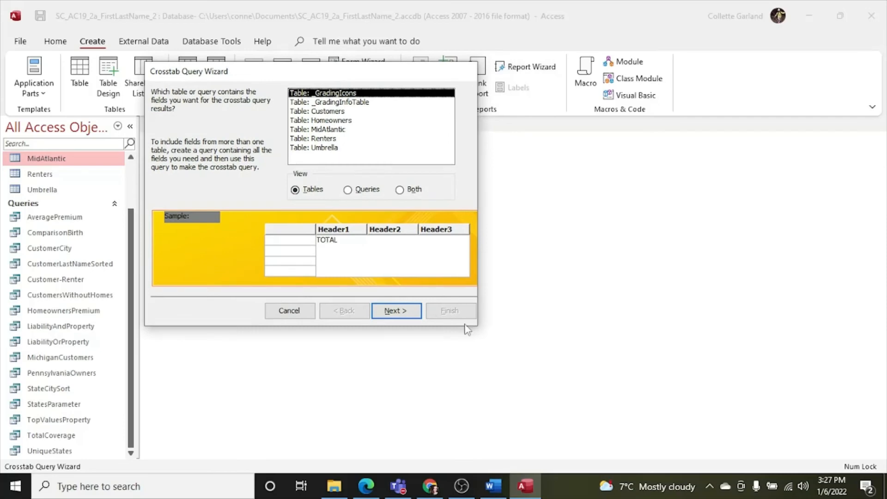
pyautogui.click(494, 486)
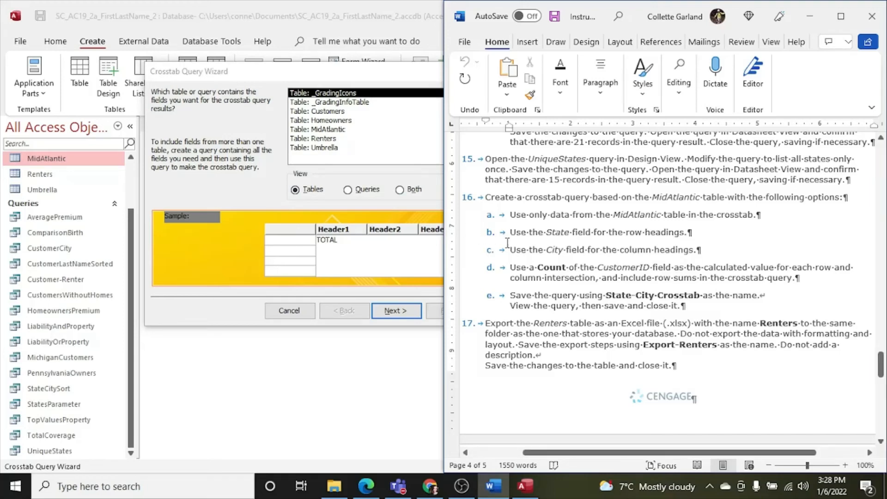
pyautogui.click(331, 130)
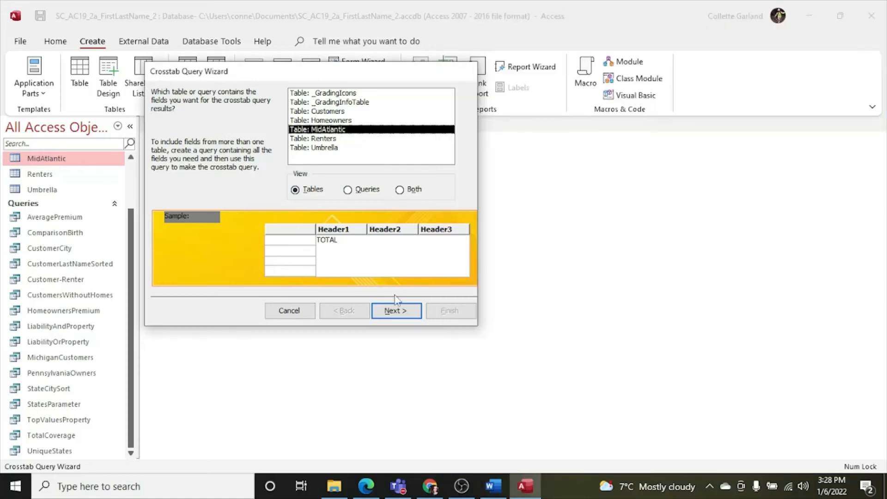
pyautogui.click(396, 309)
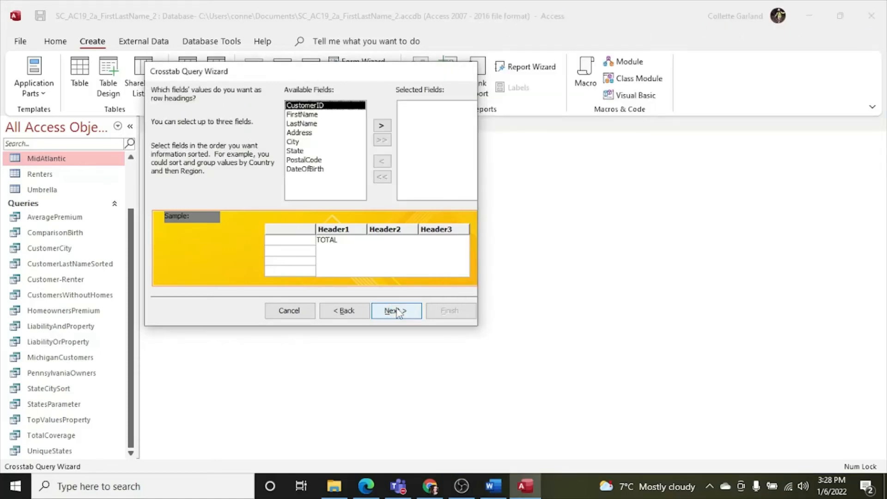
# Use the State field for the crosstab's row headings and the City field for its column headings
pyautogui.click(305, 152)
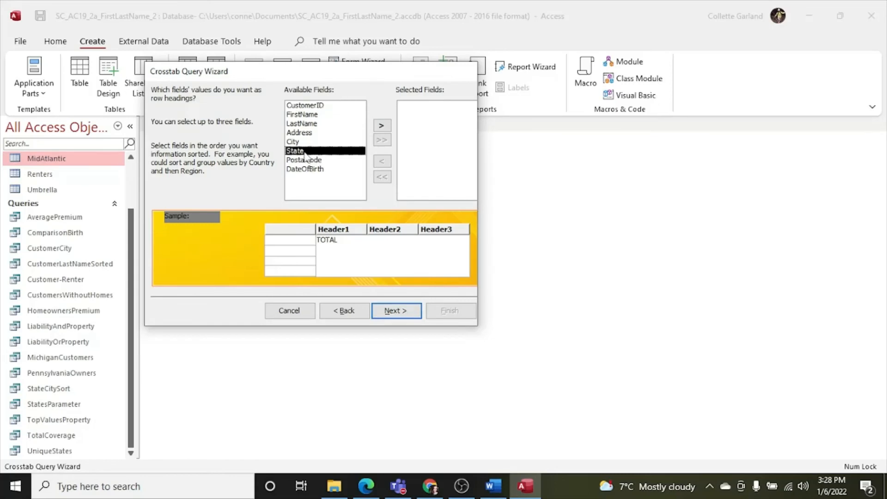
pyautogui.click(380, 125)
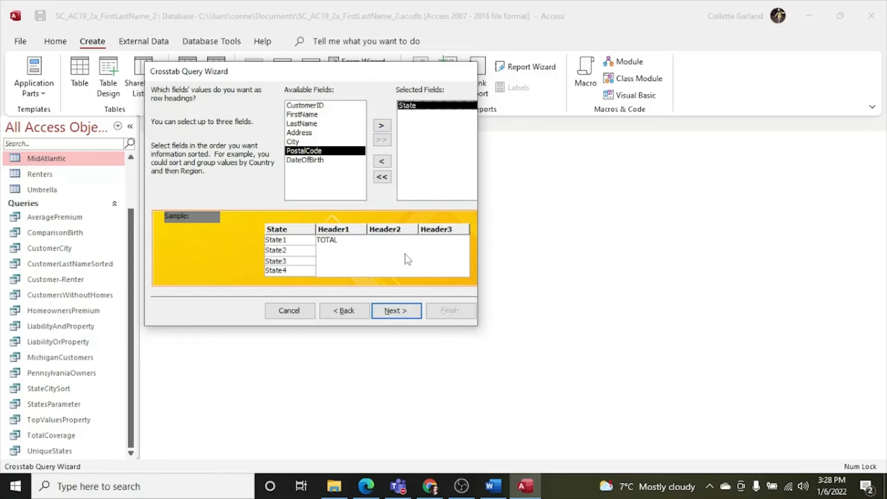
pyautogui.click(397, 310)
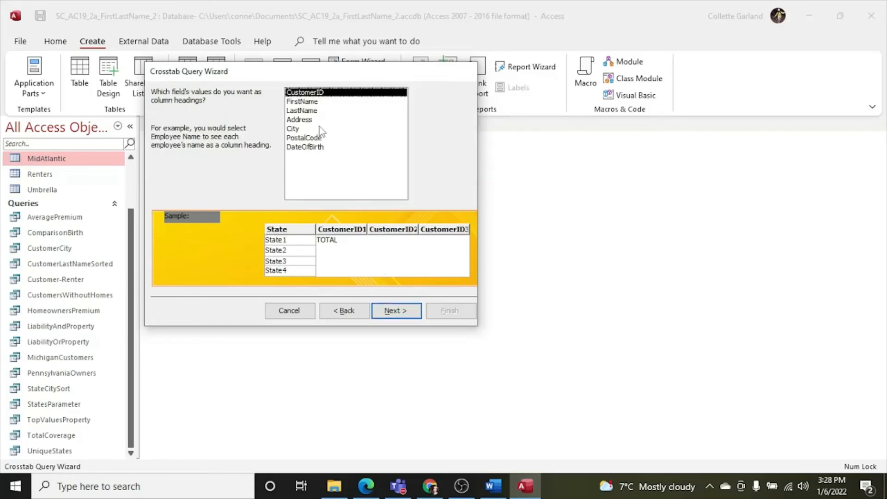
pyautogui.click(318, 129)
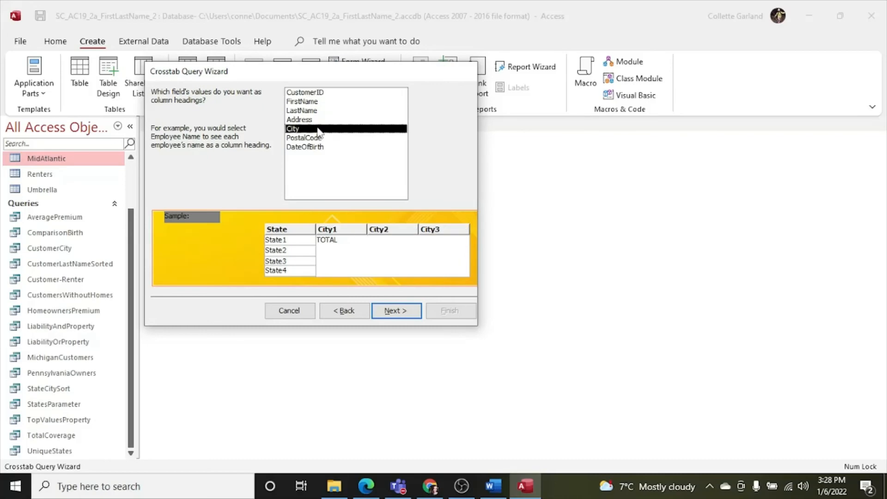
pyautogui.click(393, 312)
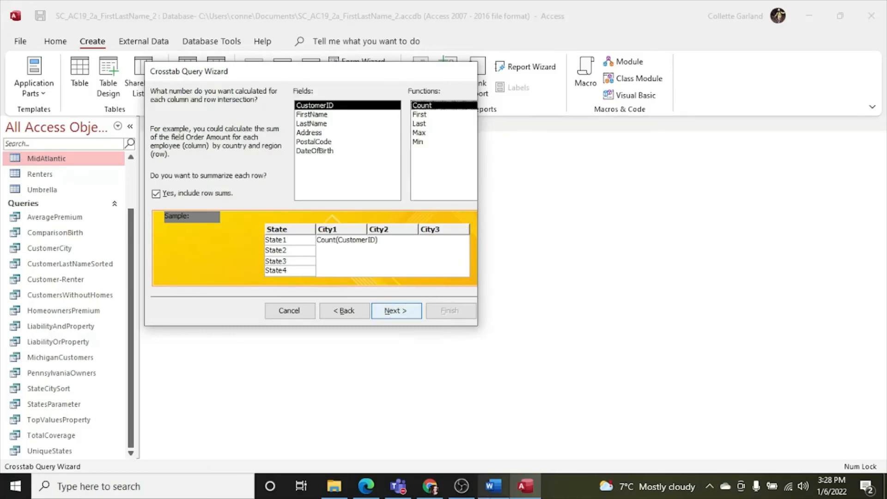
# Recheck step 16 in the Word instructions and accept Count of CustomerID with row sums as the crosstab's calculated value
pyautogui.click(493, 486)
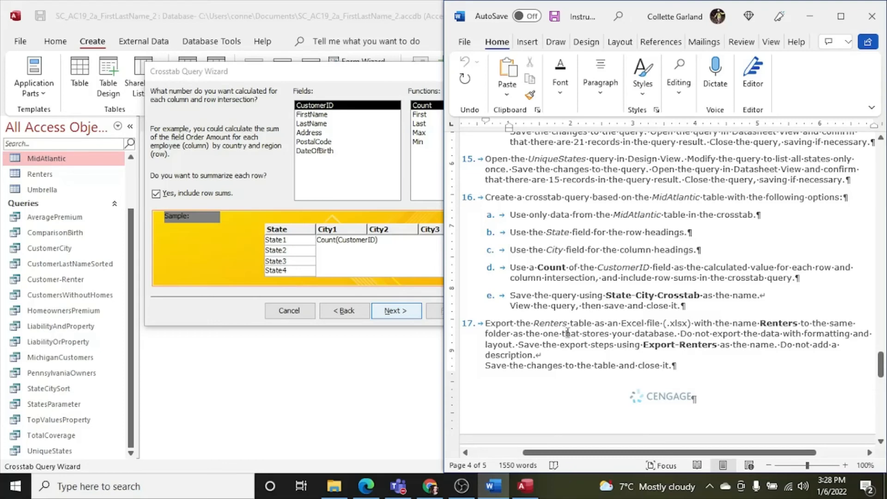
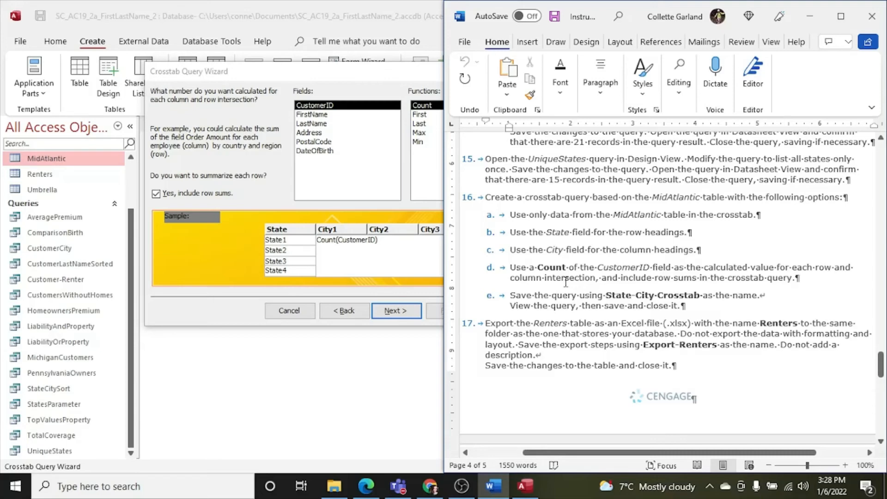
pyautogui.click(436, 314)
pyautogui.click(411, 314)
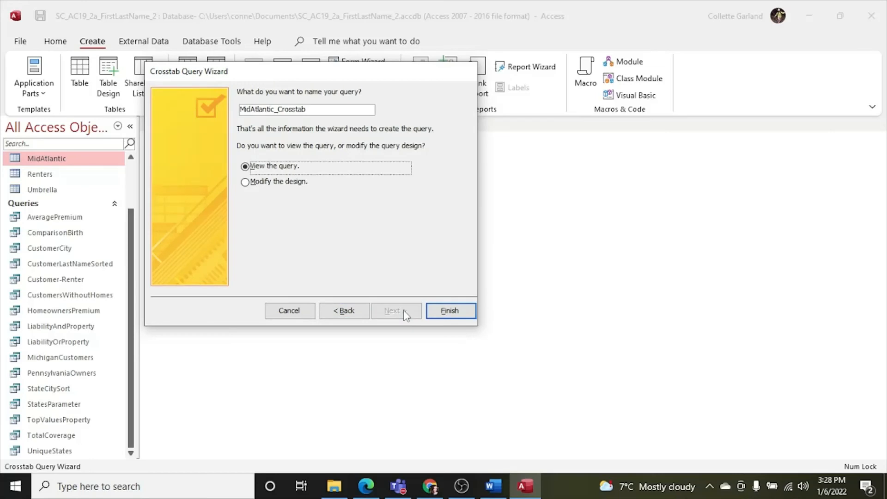
# Name the crosstab query State-City-Crosstab, finish the wizard to view its results, and close the query
pyautogui.click(278, 110)
pyautogui.press('BackSpace')
pyautogui.press('BackSpace')
pyautogui.press('BackSpace')
pyautogui.press('BackSpace')
pyautogui.press('BackSpace')
pyautogui.press('BackSpace')
pyautogui.press('BackSpace')
pyautogui.press('BackSpace')
pyautogui.press('BackSpace')
pyautogui.press('BackSpace')
pyautogui.press('BackSpace')
pyautogui.press('BackSpace')
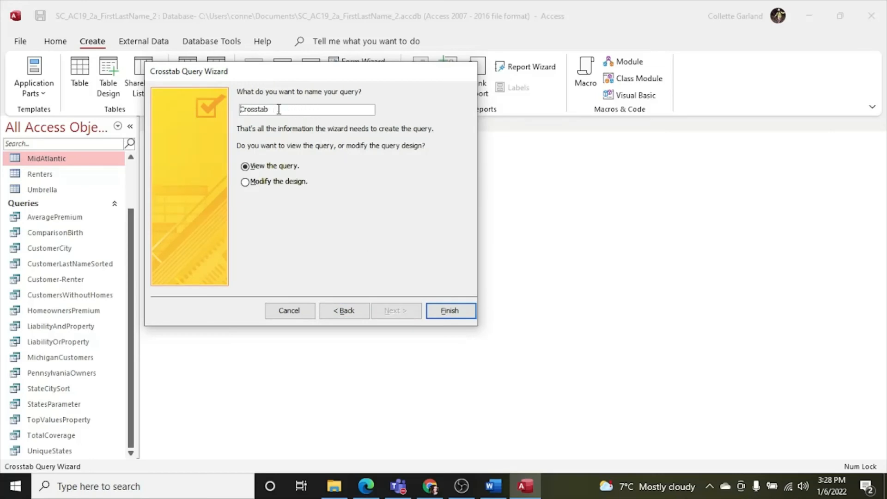
pyautogui.write('State-City-')
pyautogui.click(446, 311)
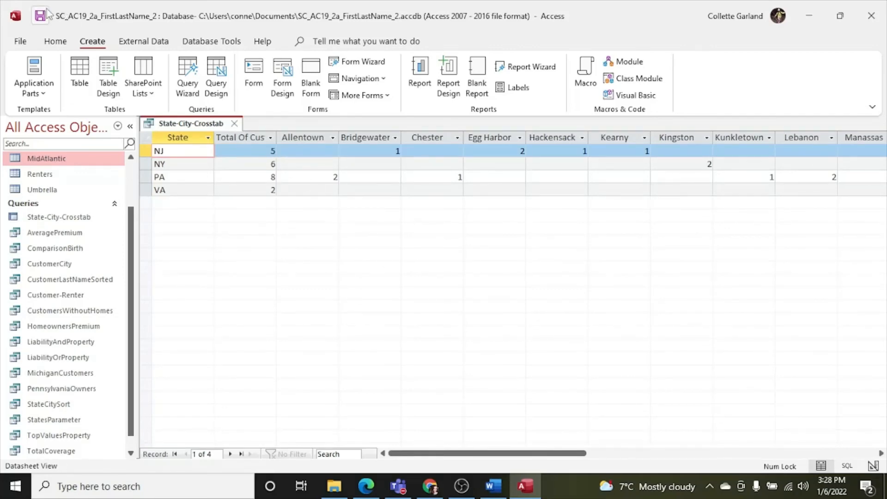
pyautogui.click(236, 125)
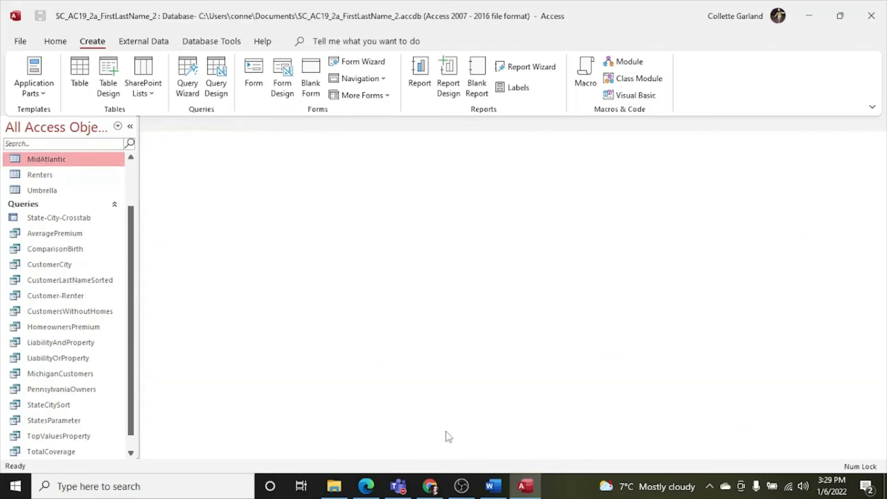
# Read project step 17 in Word and export the Renters table to Renters.xlsx with formatting and layout, replacing the existing file
pyautogui.click(492, 486)
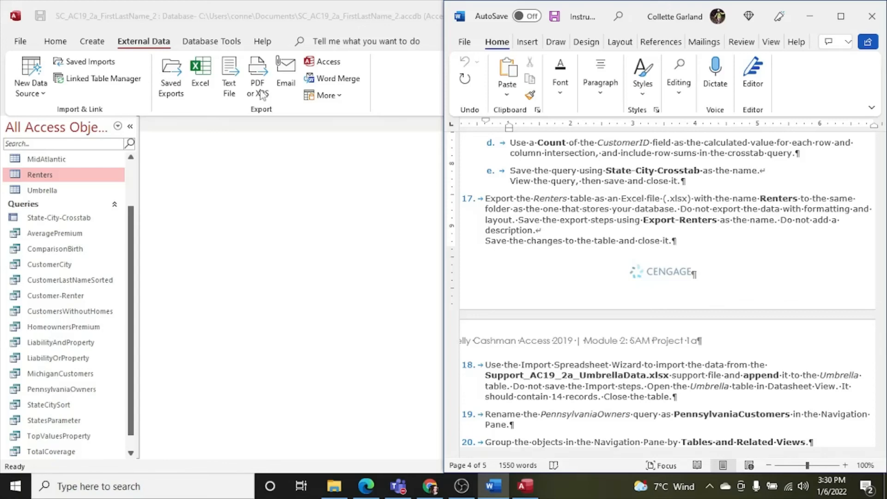
pyautogui.click(157, 43)
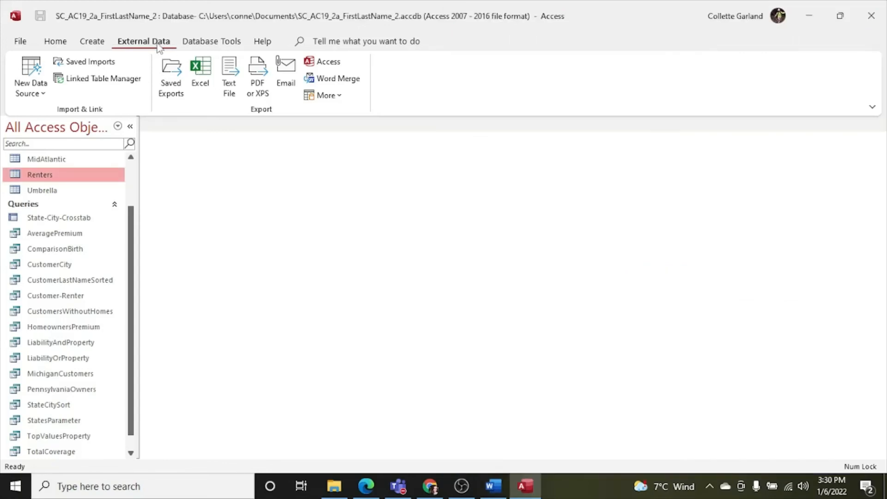
pyautogui.click(46, 177)
pyautogui.click(204, 80)
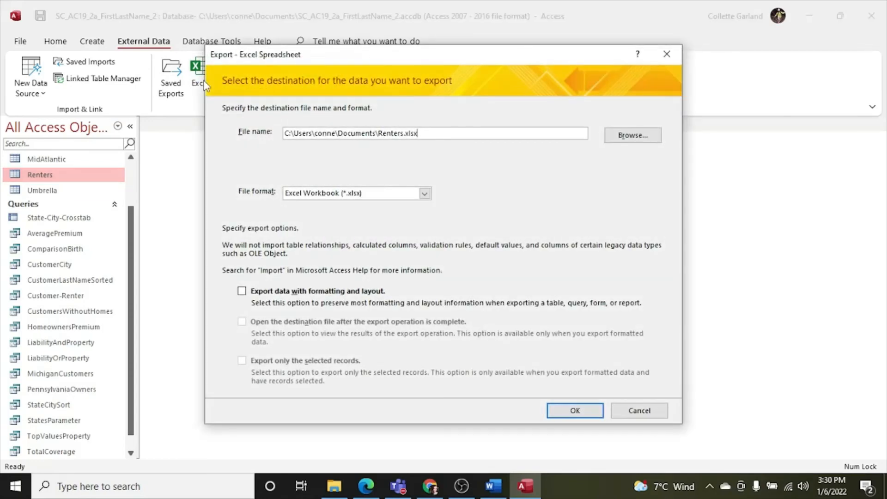
pyautogui.click(292, 291)
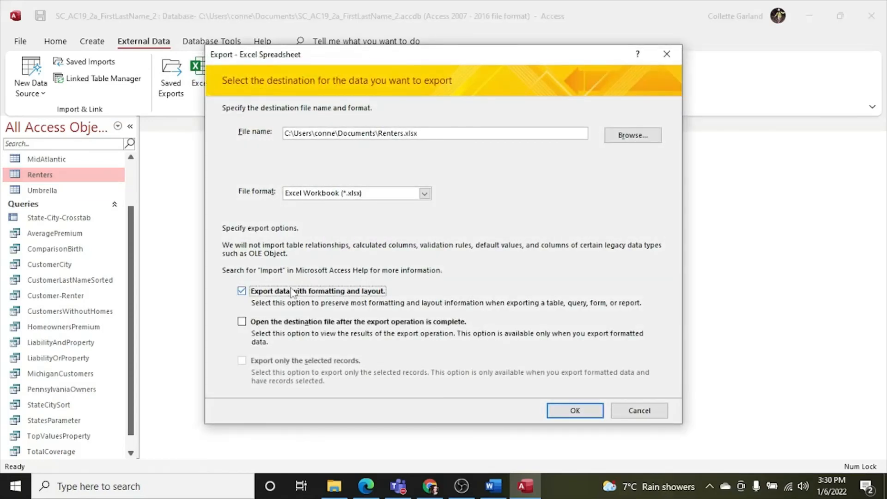
pyautogui.click(557, 405)
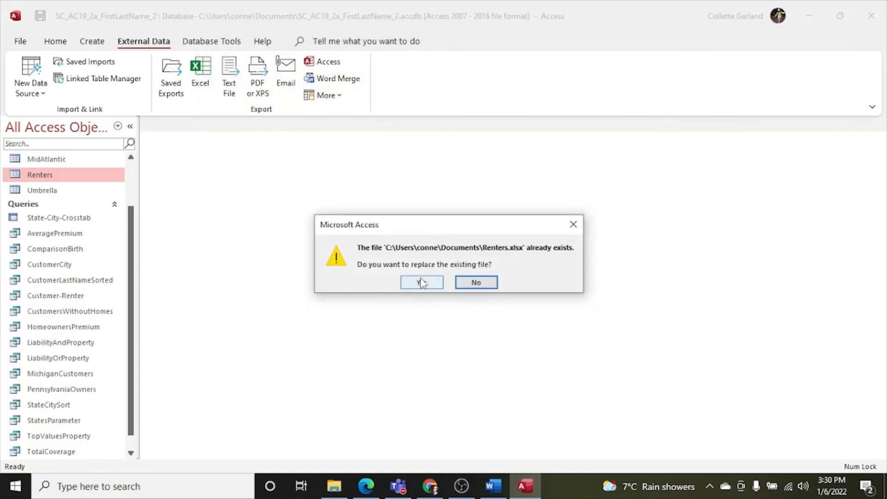
pyautogui.click(421, 282)
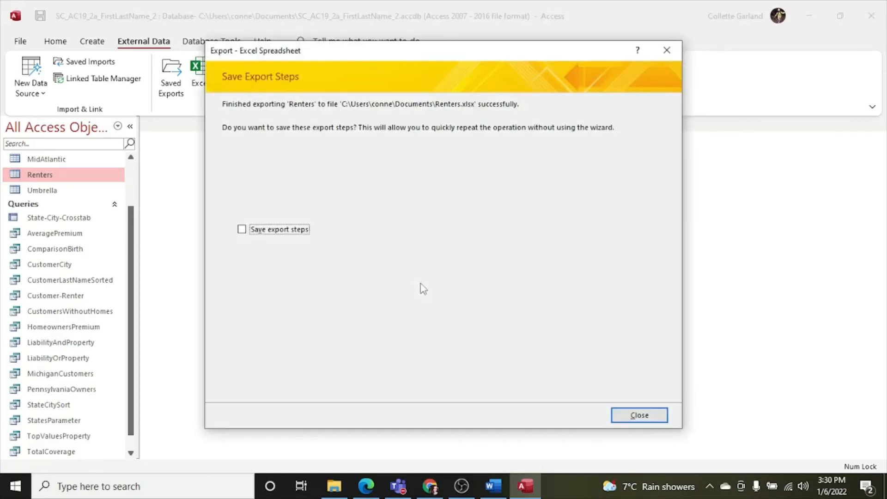
# Save the export steps as Export-Renters without a description, checking the name against the Word instructions
pyautogui.click(241, 229)
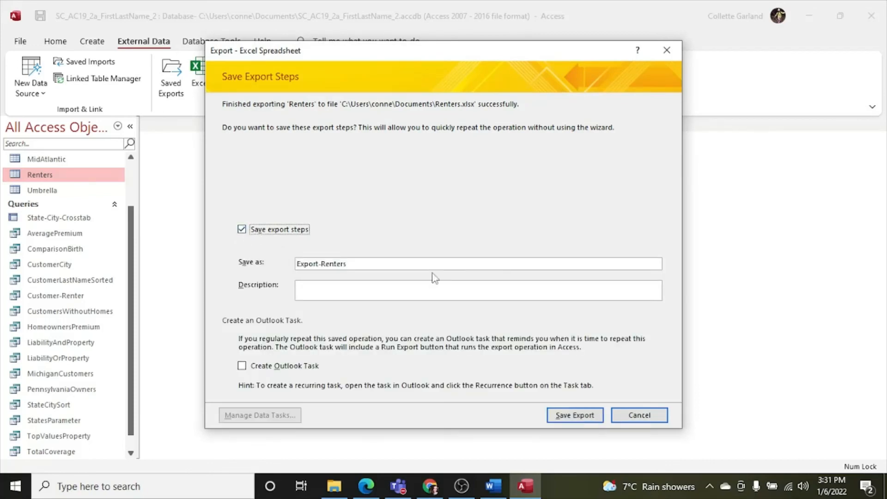
pyautogui.click(389, 262)
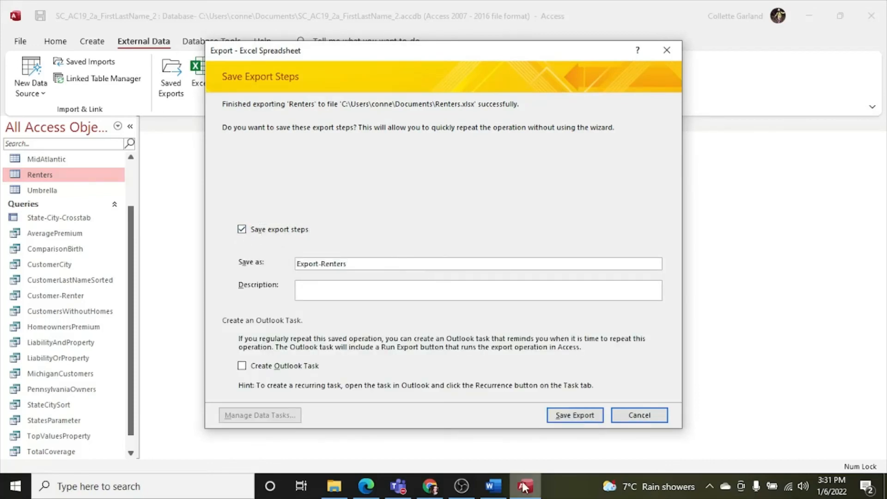
pyautogui.click(505, 489)
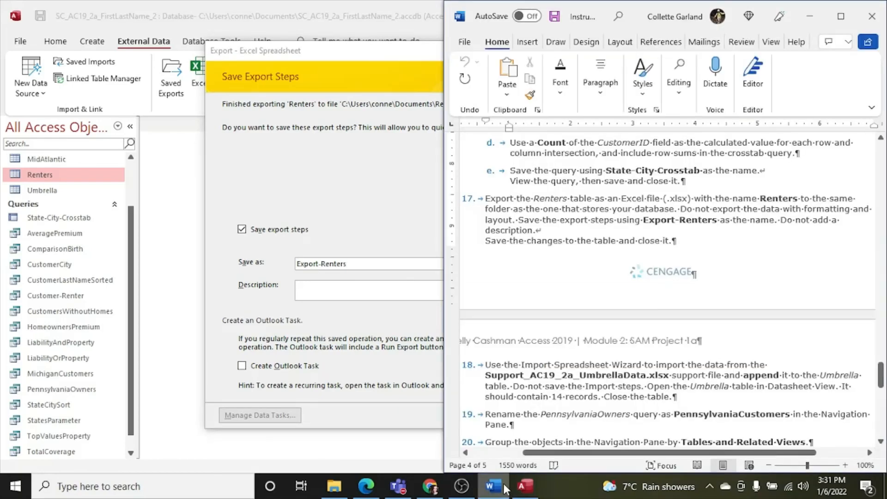
pyautogui.click(504, 489)
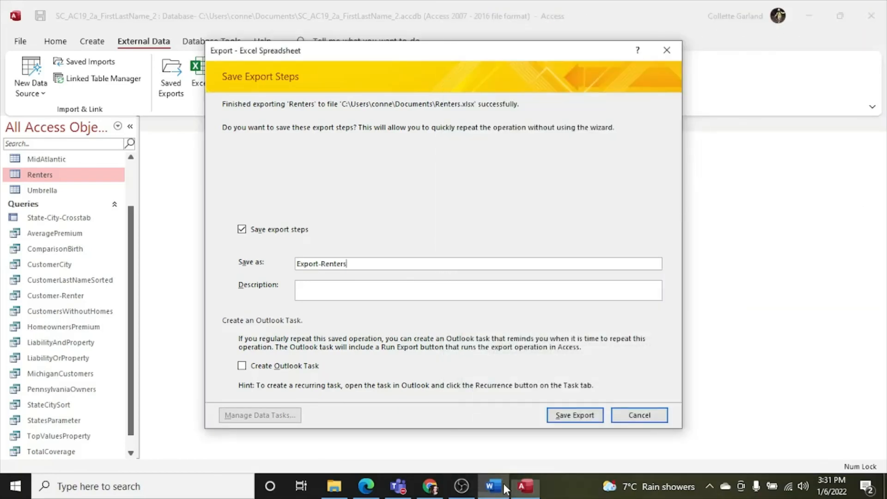
pyautogui.click(573, 415)
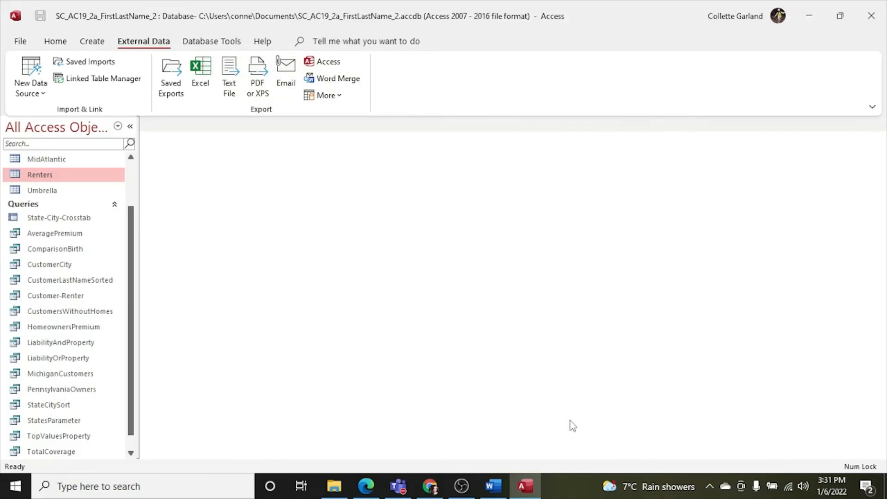
# Read project step 18 in the Word instructions and start importing external data from an Excel file
pyautogui.click(493, 486)
pyautogui.scroll(-5, 577, 364)
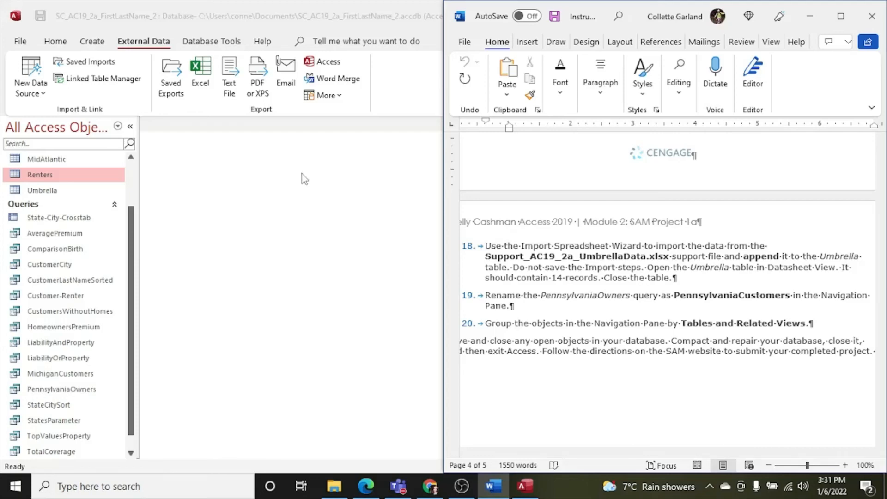
pyautogui.press('super+Up')
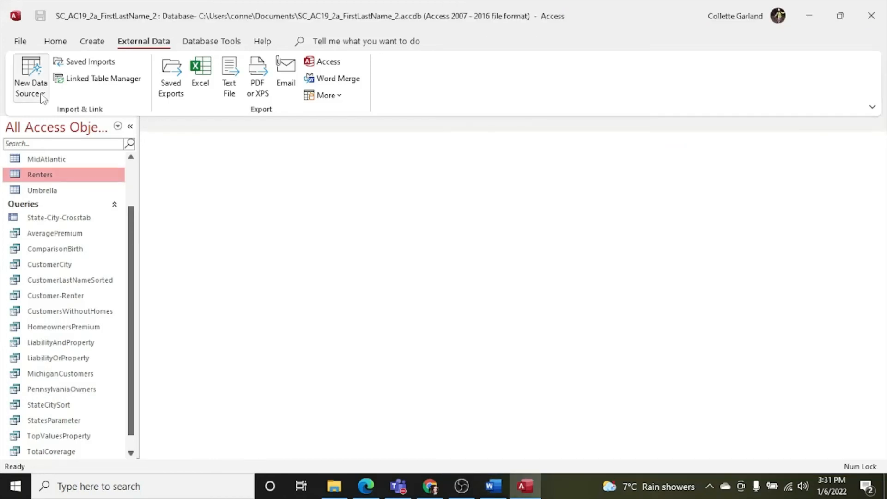
pyautogui.click(31, 85)
pyautogui.moveTo(87, 123)
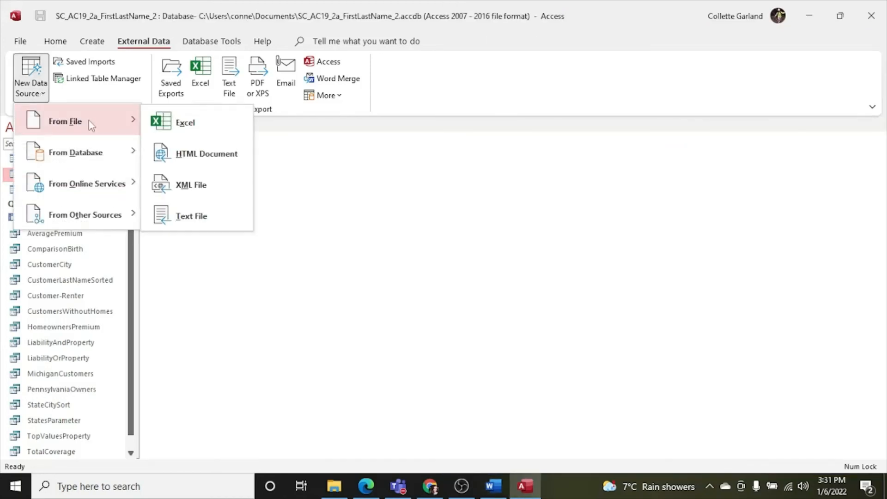
pyautogui.click(182, 134)
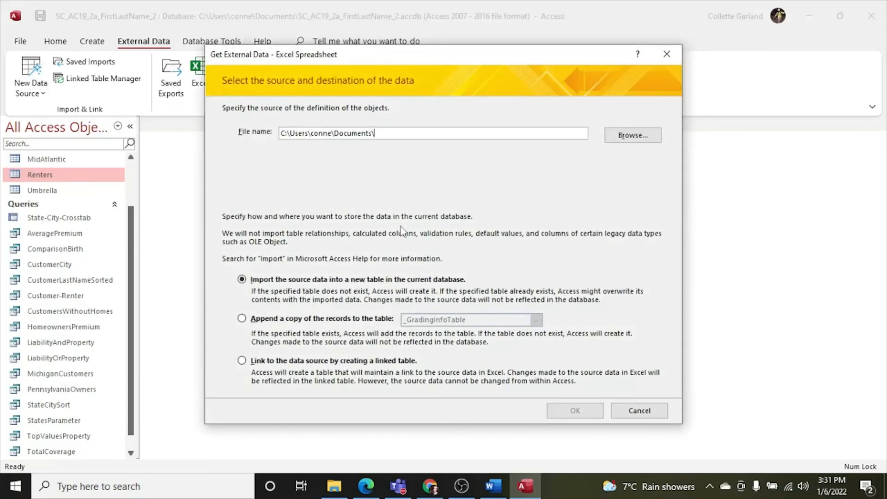
# Set the import to append records to the Umbrella table, using Support_AC19_2a_UmbrellaData (1).xlsx from the Downloads folder as the source
pyautogui.click(262, 320)
pyautogui.click(437, 321)
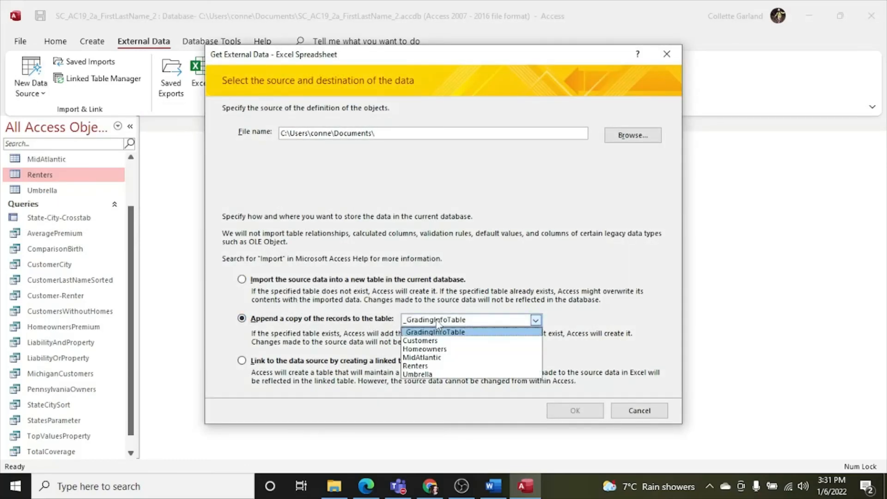
pyautogui.click(418, 374)
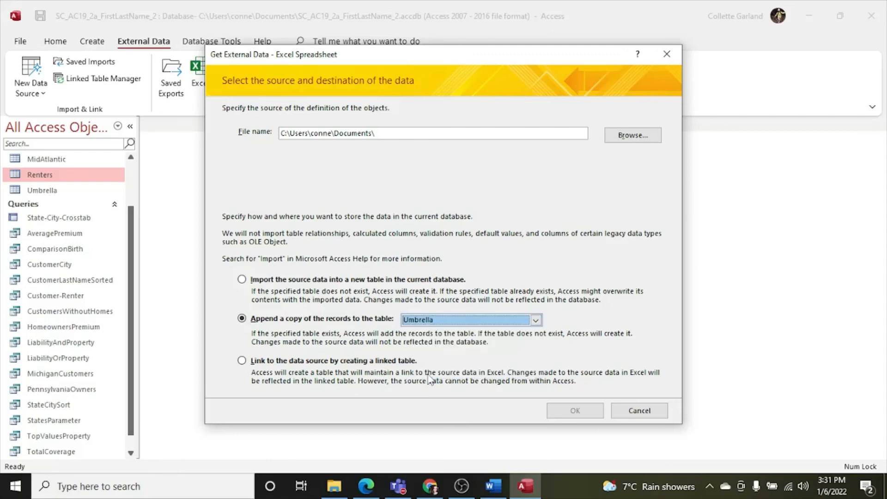
pyautogui.click(626, 136)
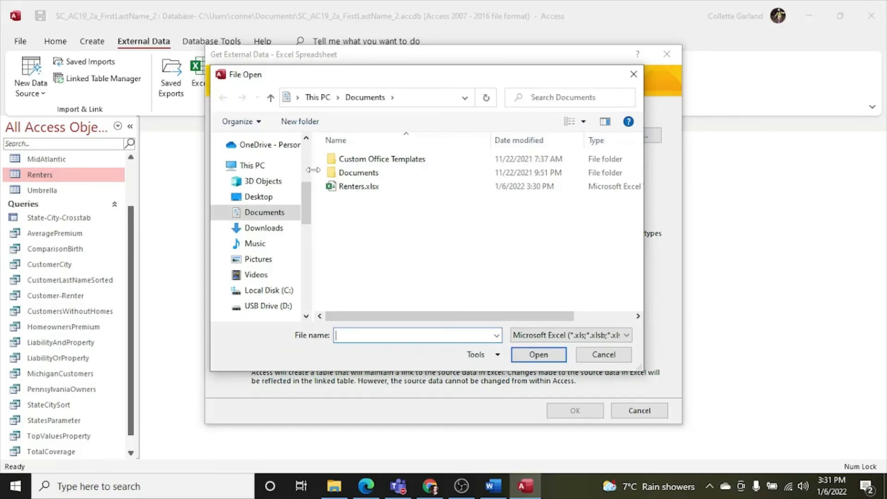
pyautogui.click(262, 228)
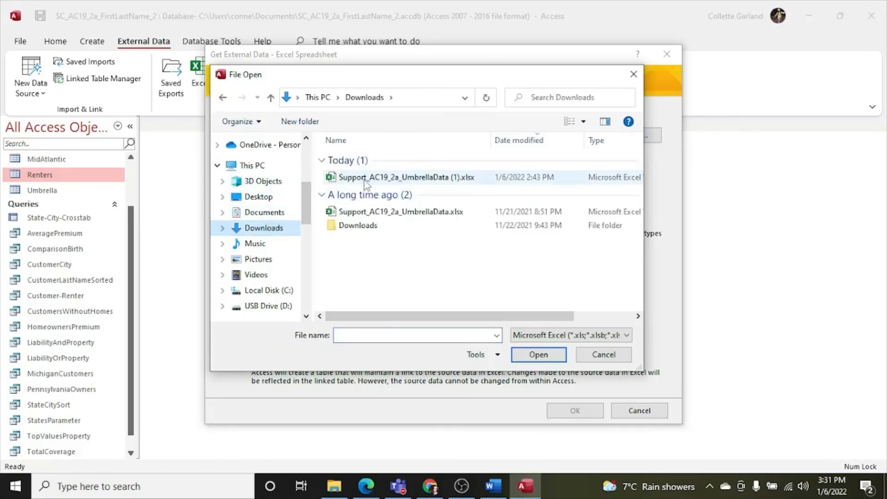
pyautogui.doubleClick(369, 179)
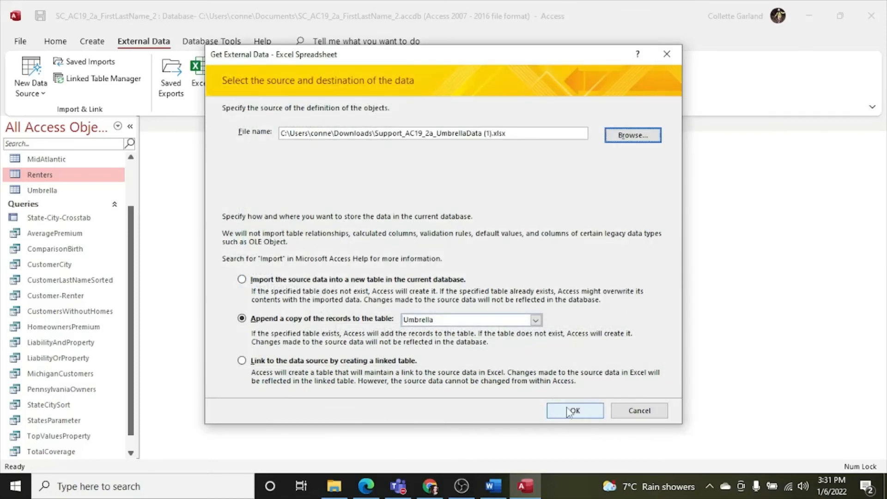
# Finish appending the spreadsheet data to the Umbrella table without saving the import steps, and check the table in Datasheet View before closing it
pyautogui.click(494, 490)
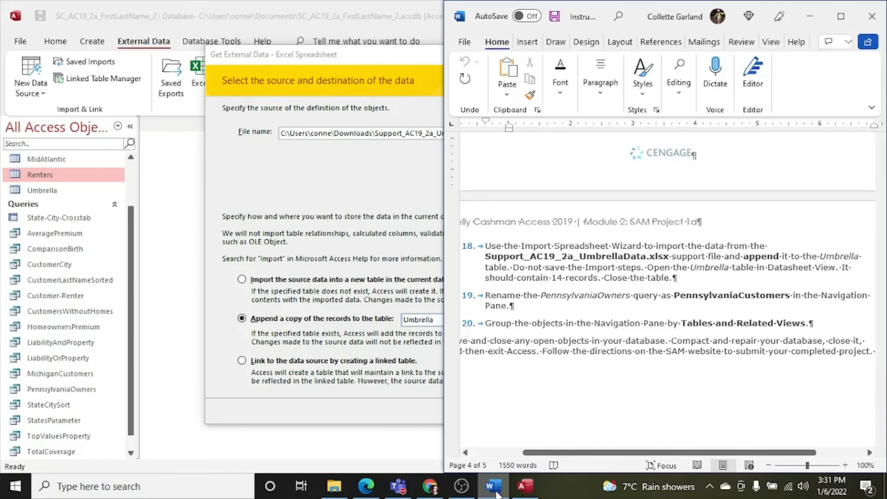
pyautogui.click(497, 493)
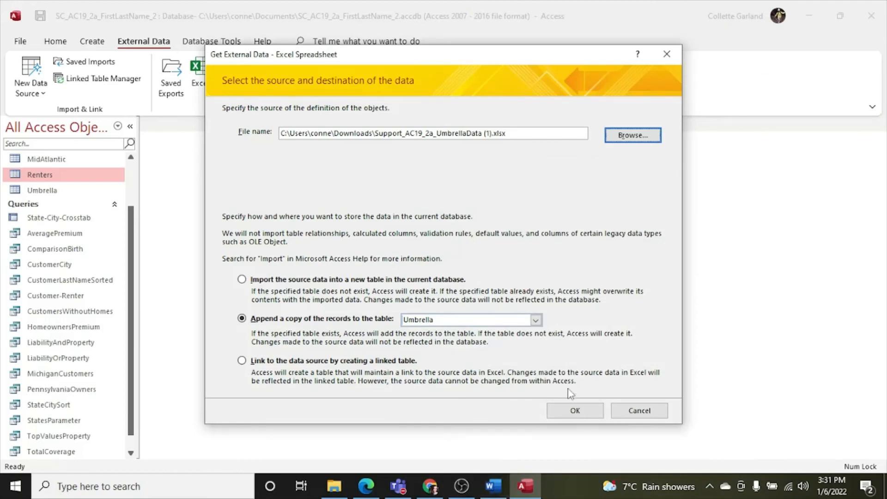
pyautogui.click(589, 410)
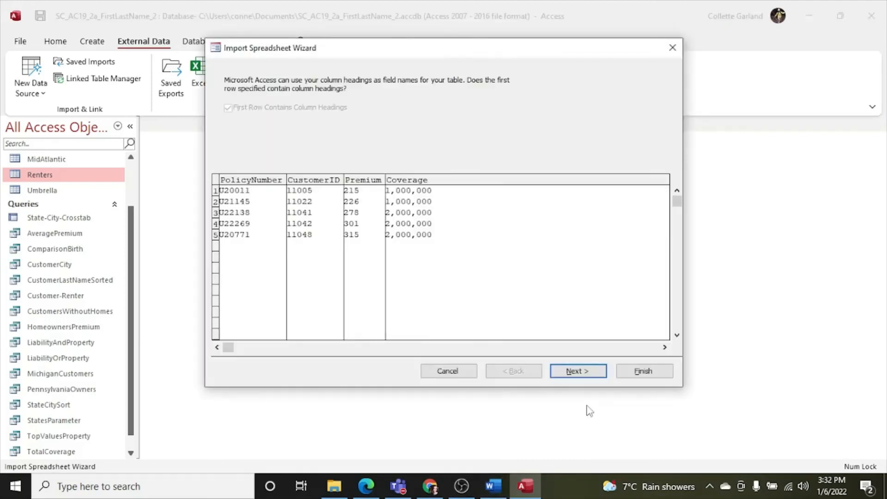
pyautogui.click(584, 374)
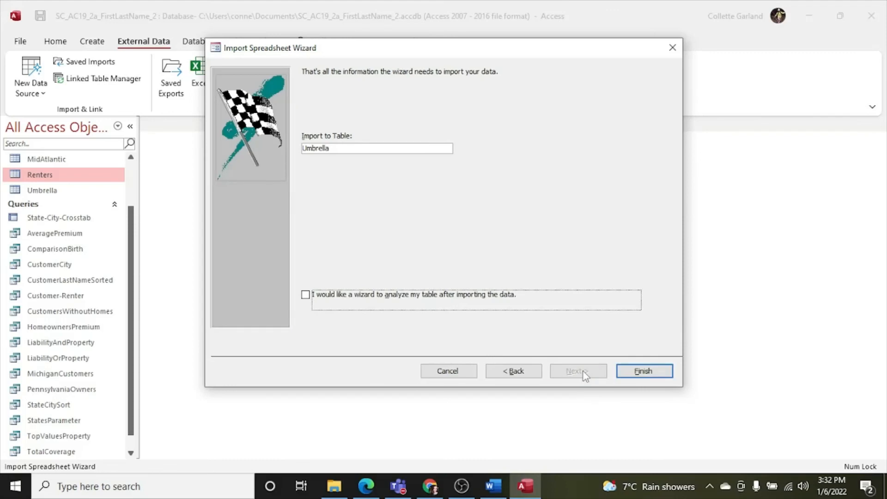
pyautogui.click(639, 372)
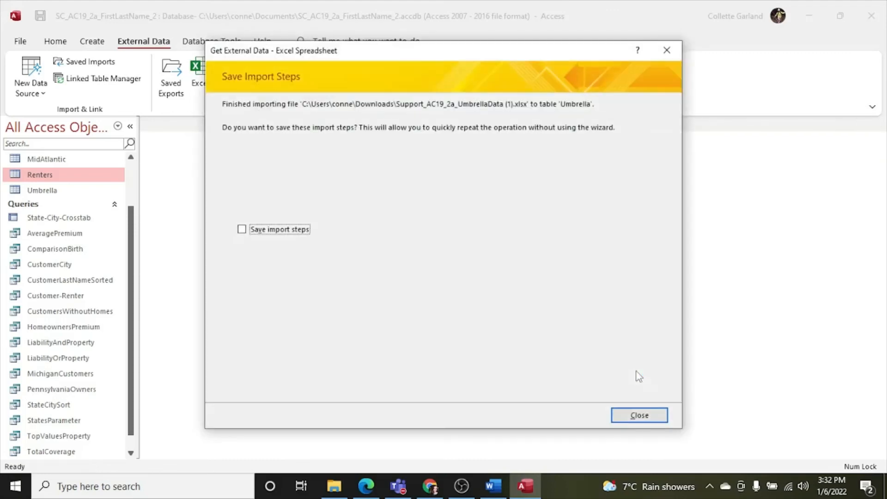
pyautogui.click(639, 416)
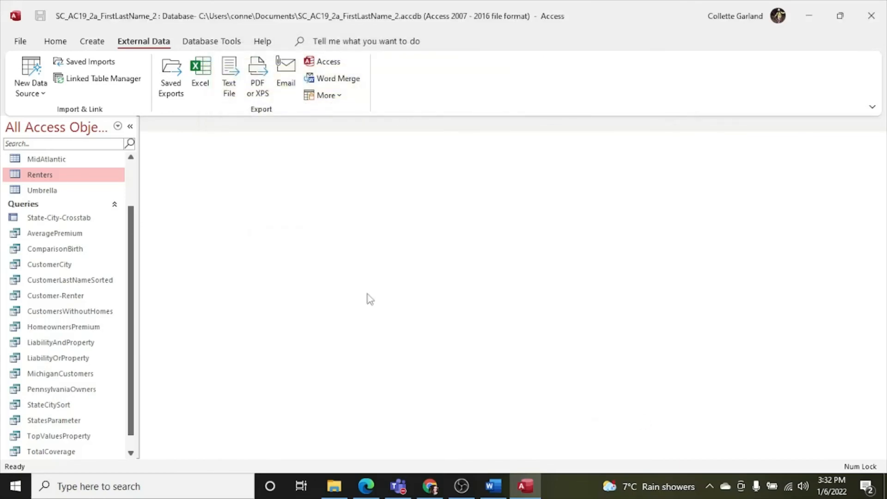
pyautogui.doubleClick(52, 191)
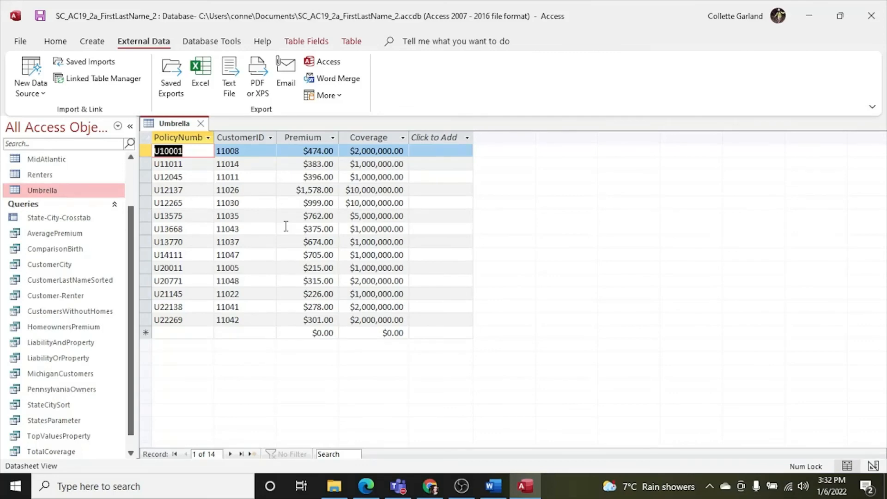
pyautogui.click(200, 124)
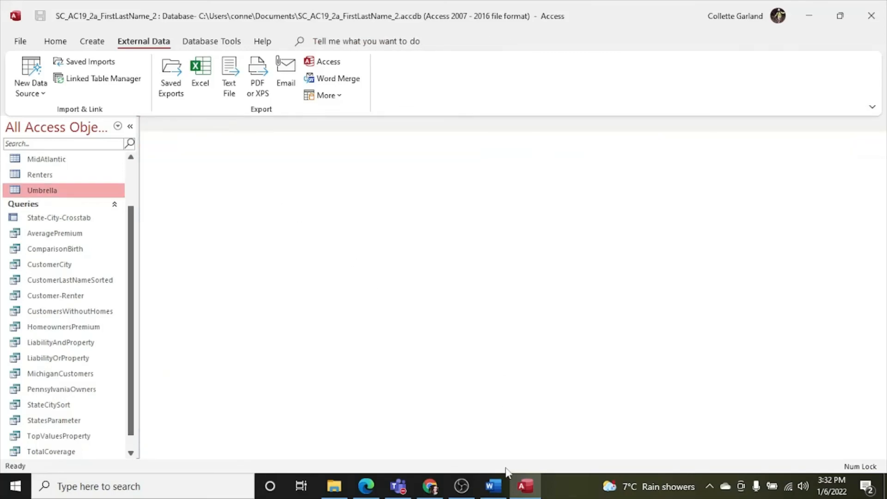
# Read project step 19 in the Word instructions and rename the PennsylvaniaOwners query as PennsylvaniaCustomers in Access
pyautogui.moveTo(501, 488)
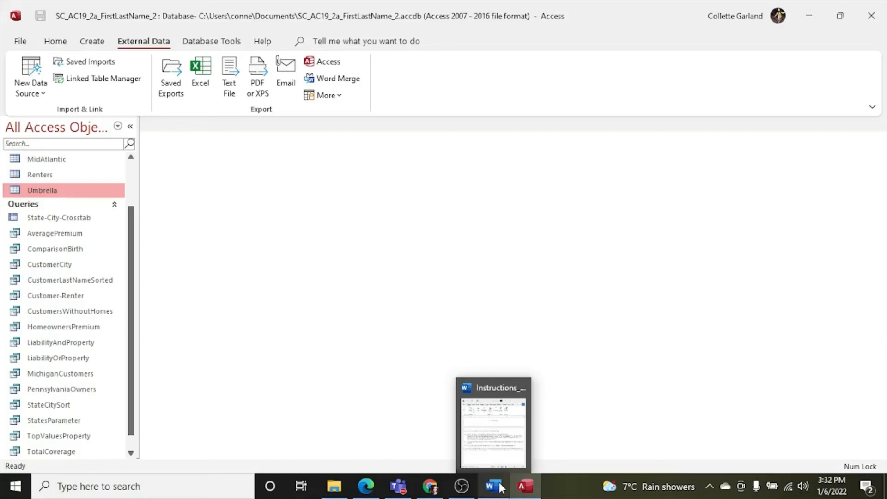
pyautogui.click(500, 487)
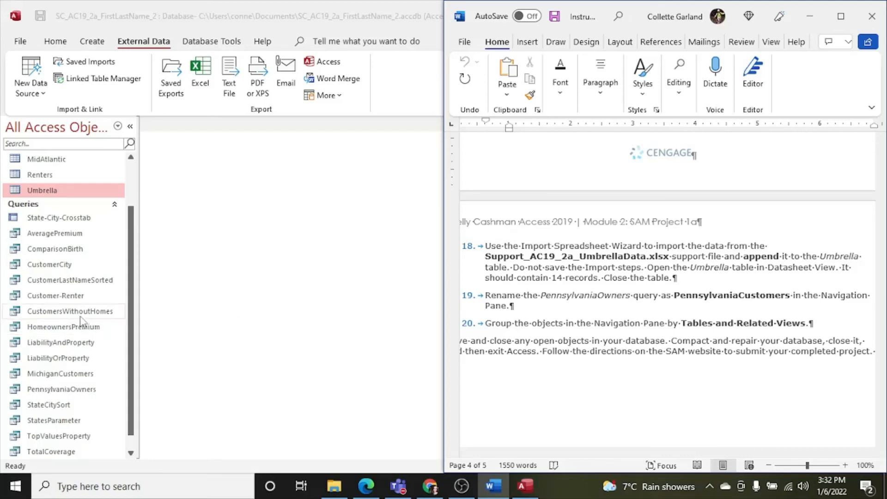
pyautogui.click(62, 391)
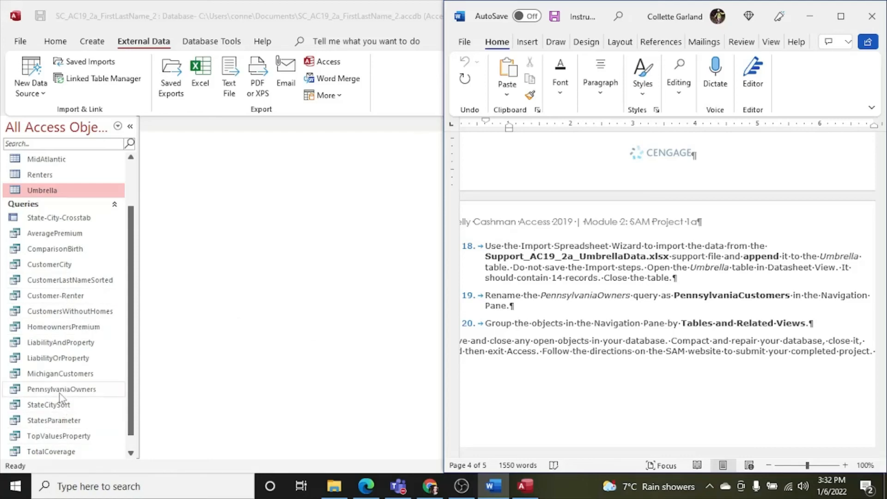
pyautogui.press('super+Up')
pyautogui.rightClick(60, 393)
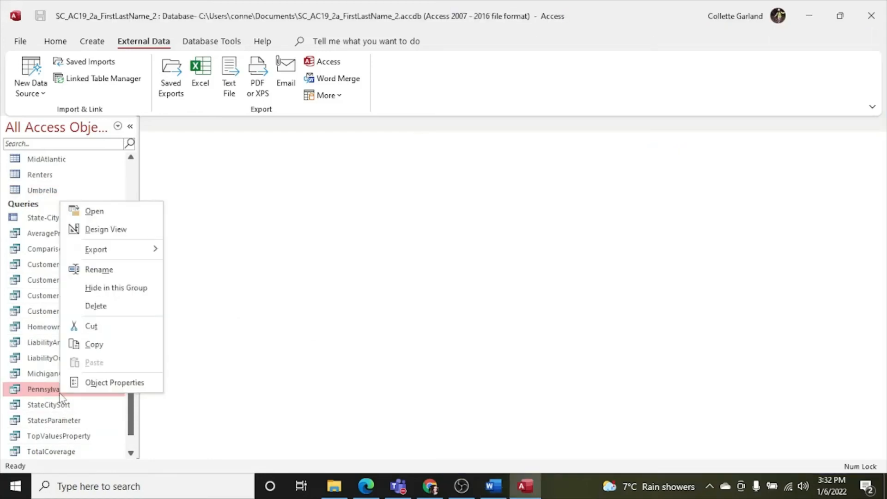
pyautogui.click(109, 267)
pyautogui.press('End')
pyautogui.press('BackSpace')
pyautogui.press('BackSpace')
pyautogui.press('BackSpace')
pyautogui.press('BackSpace')
pyautogui.press('BackSpace')
pyautogui.press('BackSpace')
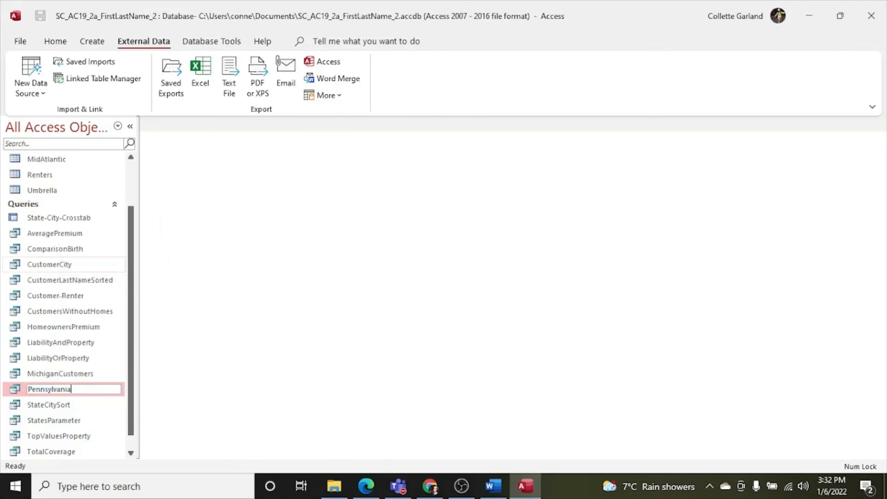
pyautogui.write('Customers')
pyautogui.press('Return')
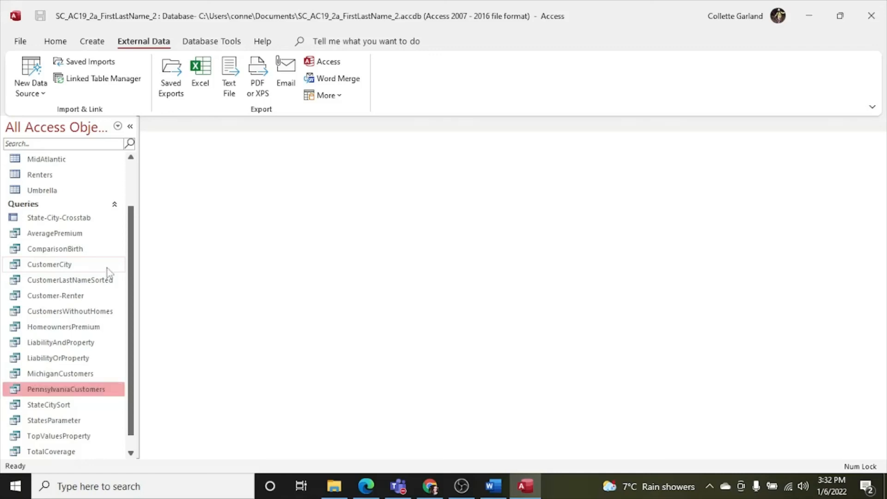
pyautogui.press('Return')
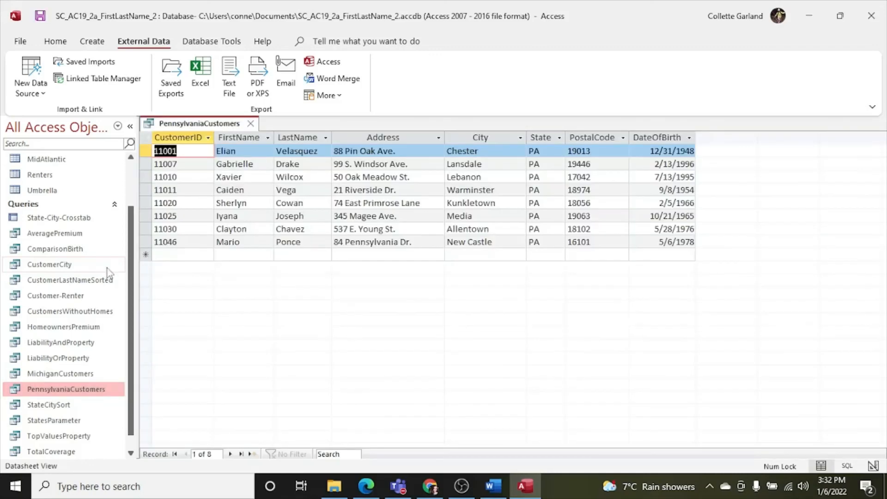
pyautogui.click(253, 127)
# Read project step 20 in Word and group the Access Navigation Pane objects by Tables and Related Views
pyautogui.click(493, 486)
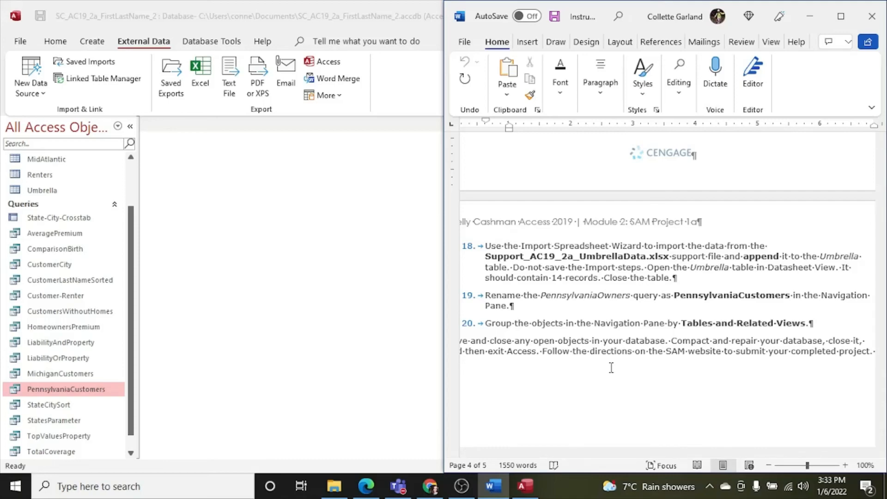
pyautogui.click(119, 127)
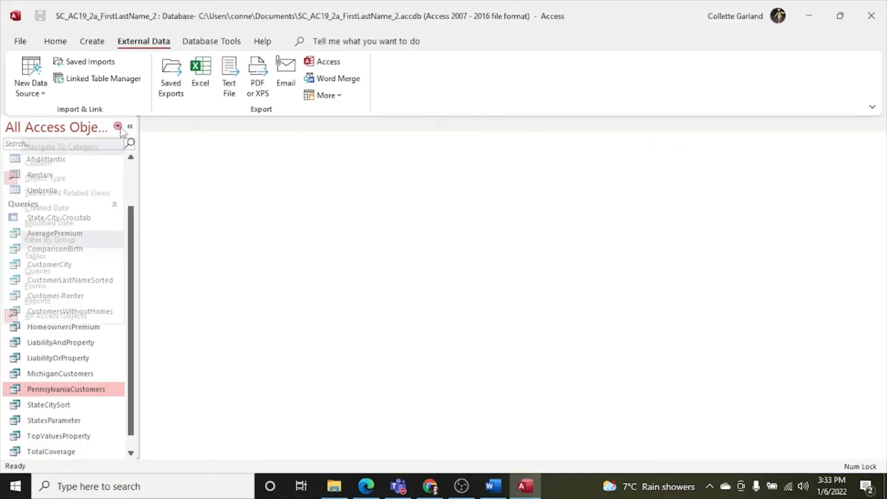
pyautogui.click(62, 195)
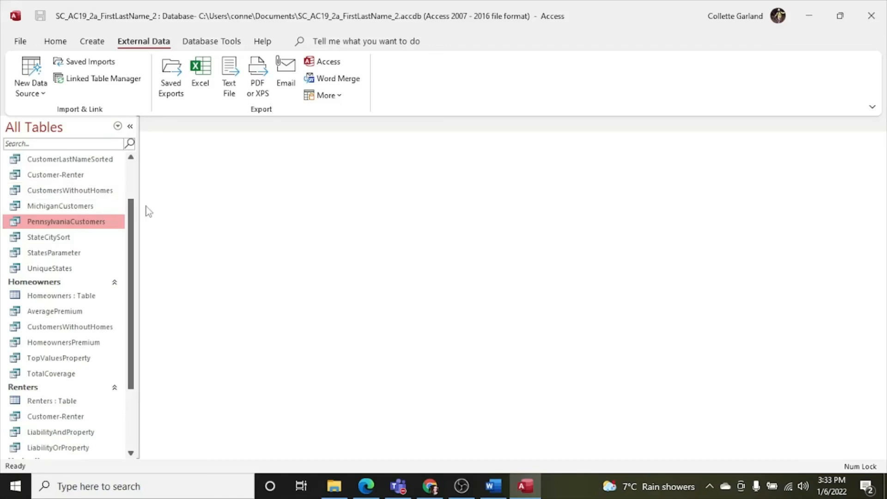
pyautogui.moveTo(135, 217); pyautogui.dragTo(131, 152)
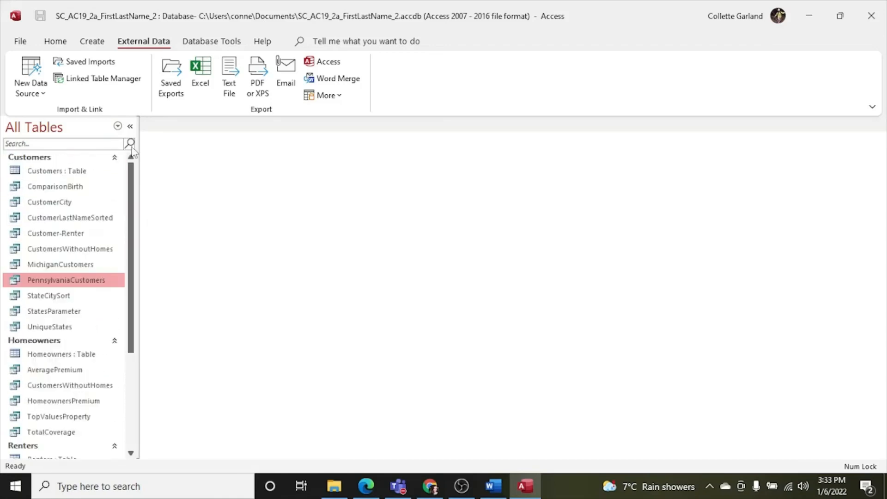